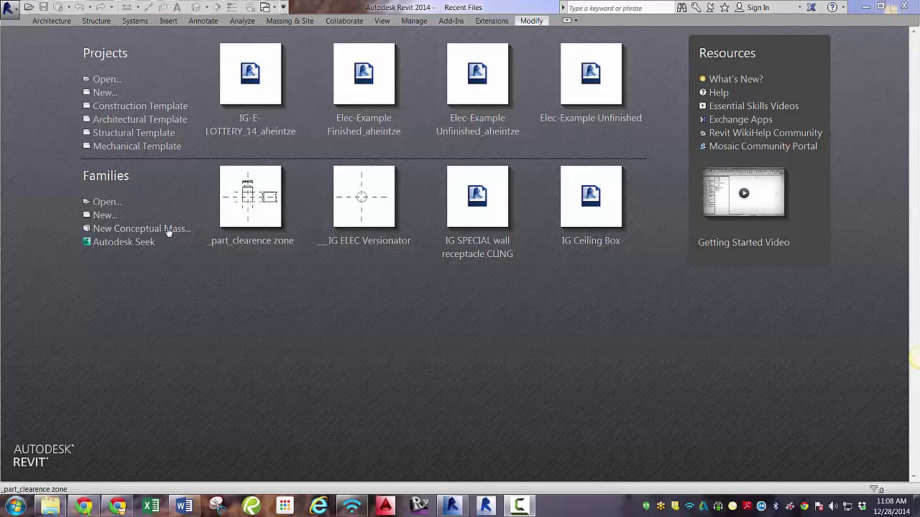
- Create a new family from the Electrical Equipment.rft template
click(115, 218)
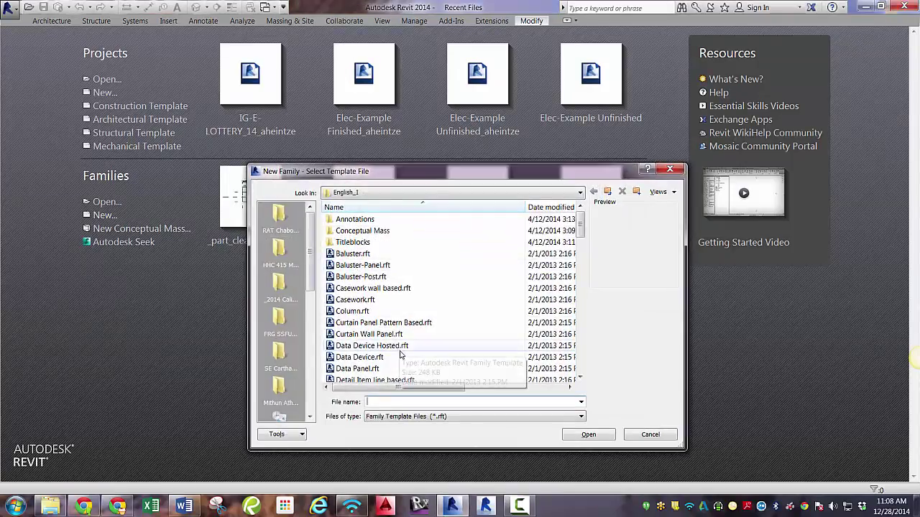
click(373, 346)
scroll(397, 352, down, 4)
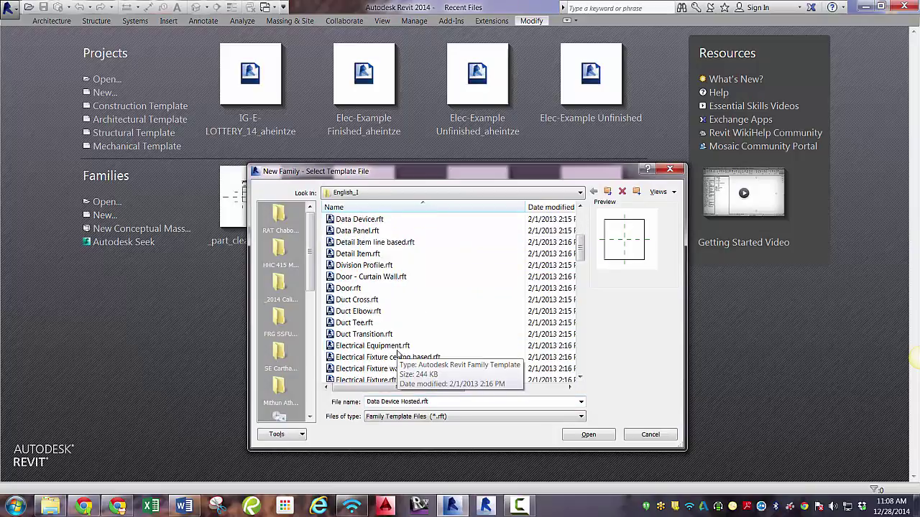
scroll(398, 352, down, 1)
click(374, 311)
click(588, 435)
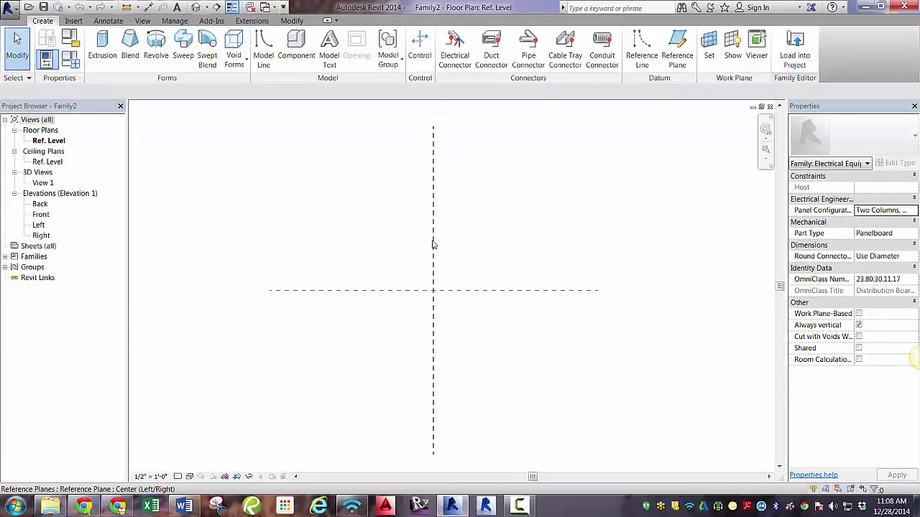
- Draw a horizontal reference plane about 2'-4" above the Center (Front/Back) plane and a vertical one about 3'-4" right of the center
scroll(438, 273, up, 2)
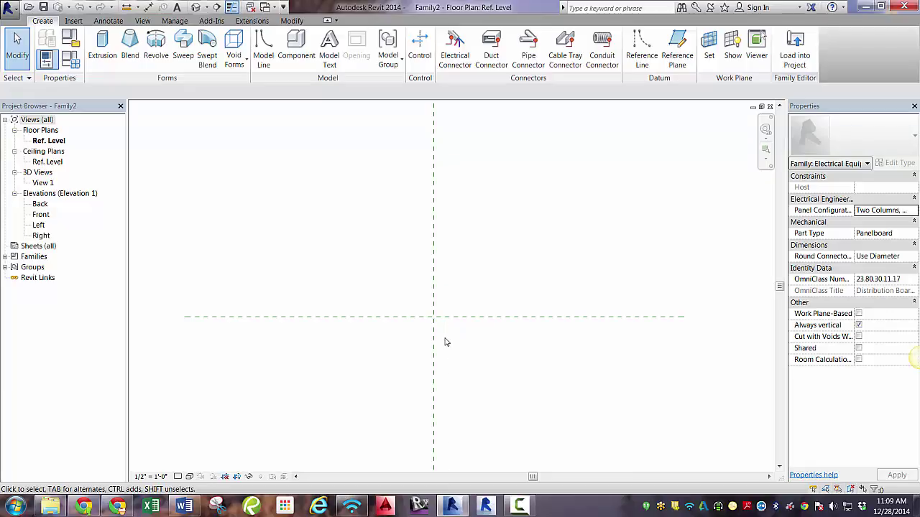
scroll(444, 342, up, 1)
click(677, 52)
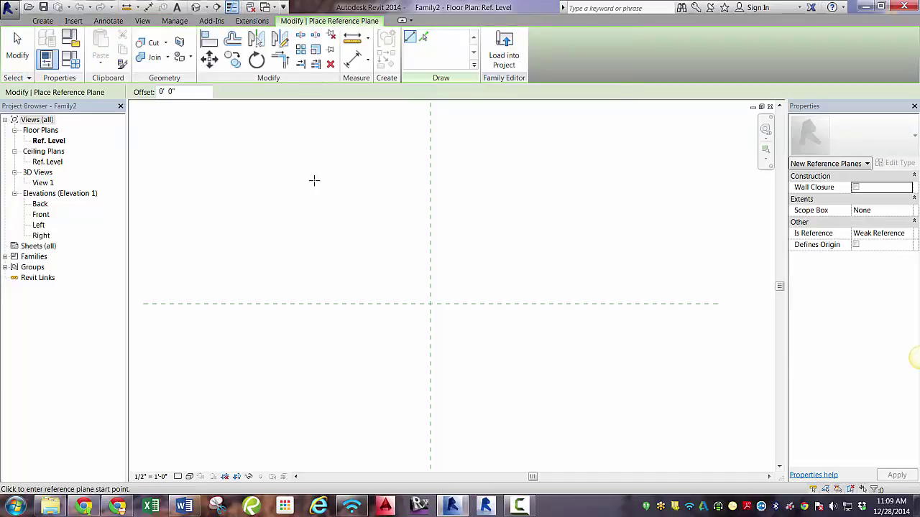
click(197, 171)
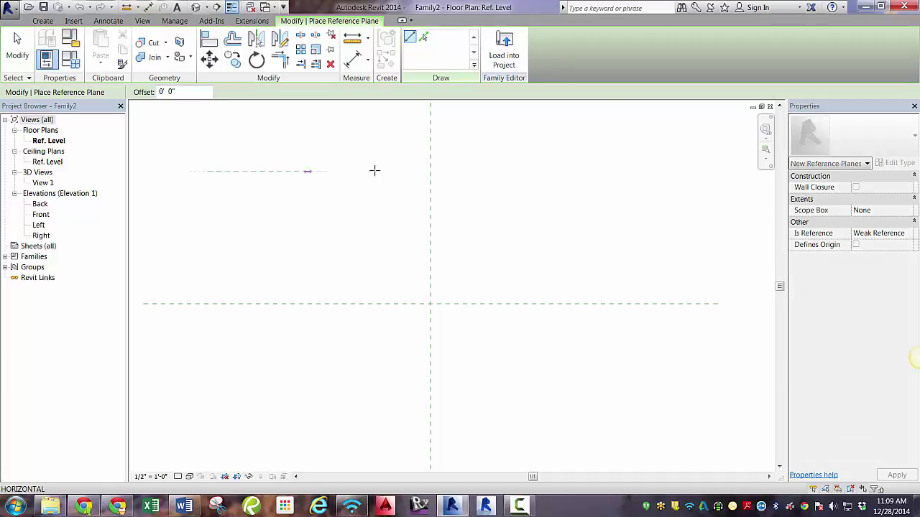
click(688, 171)
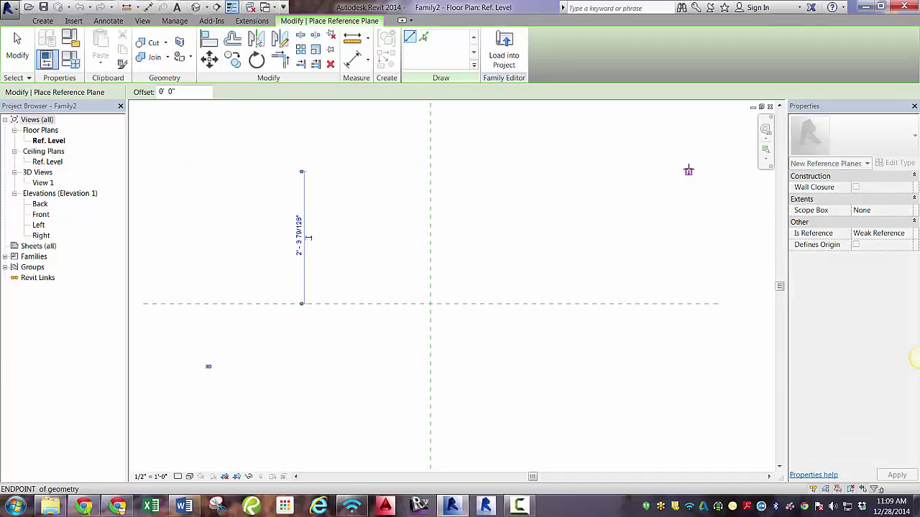
click(622, 129)
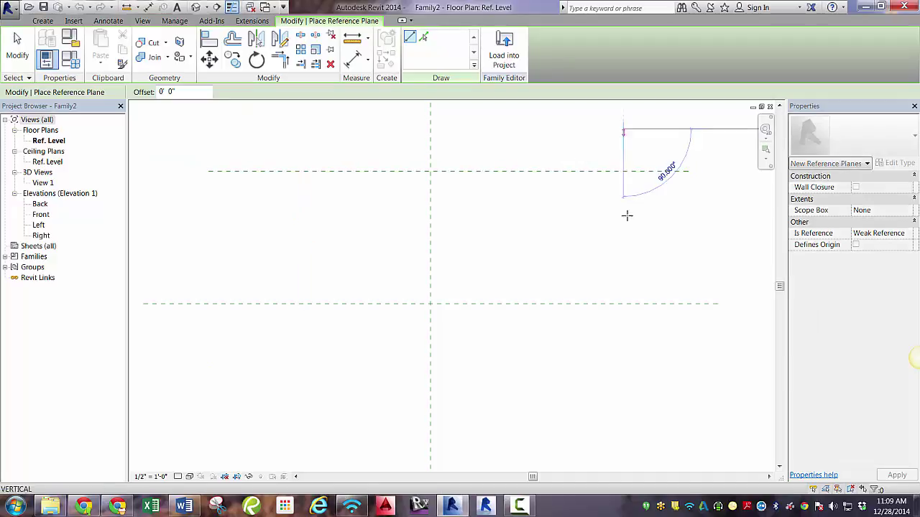
click(622, 458)
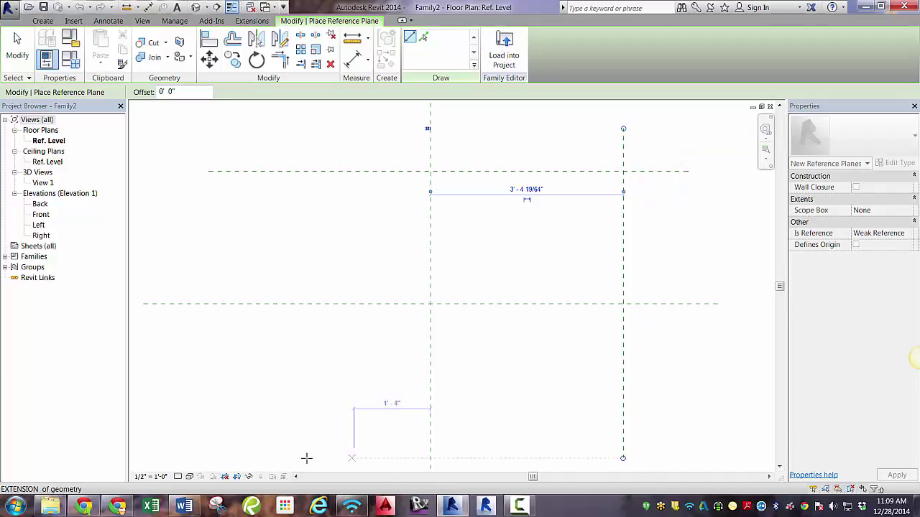
- Draw a horizontal reference plane about 2'-3" below the center and a vertical one about 2'-9" left of the center
click(171, 434)
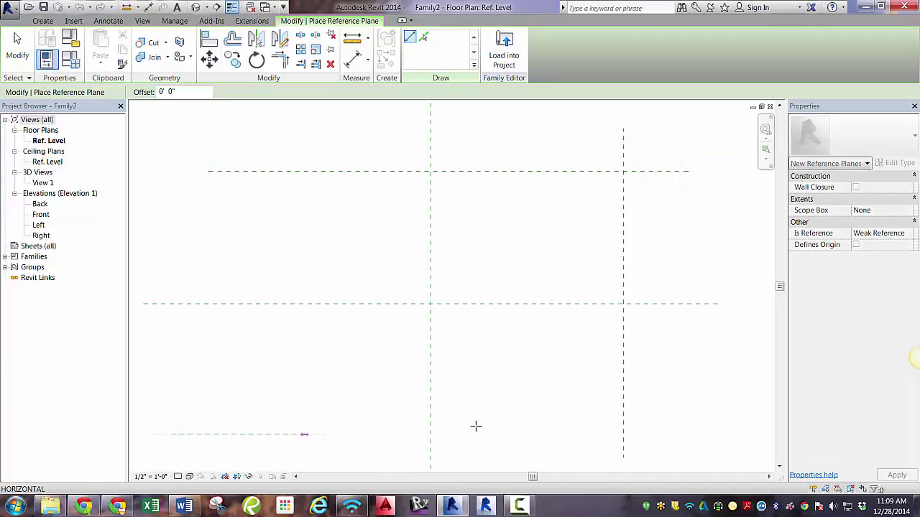
click(699, 434)
click(273, 135)
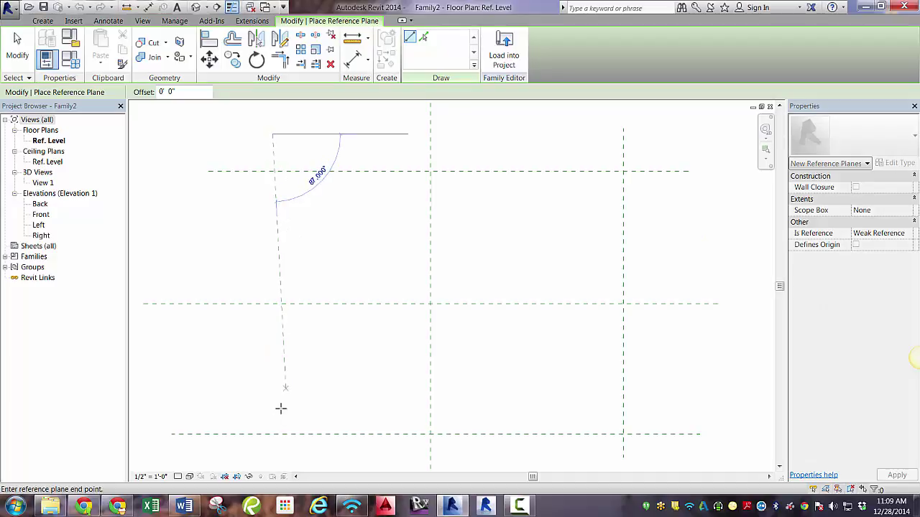
click(273, 455)
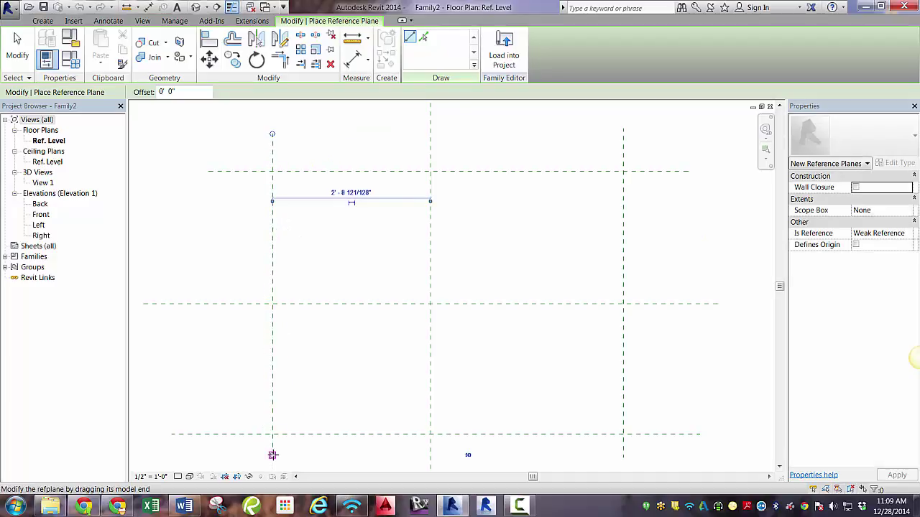
- Place a continuous aligned dimension across the left, center and right vertical reference planes and make its segments equal (EQ)
click(352, 59)
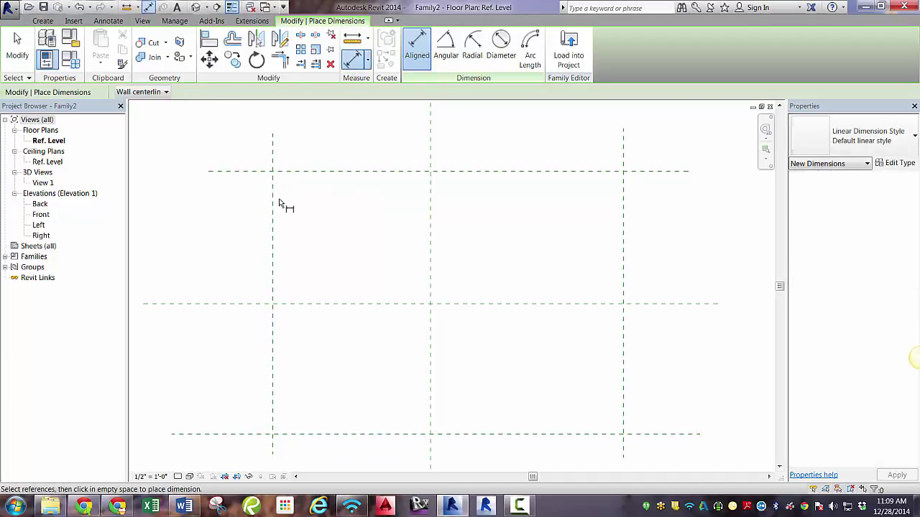
scroll(281, 205, down, 2)
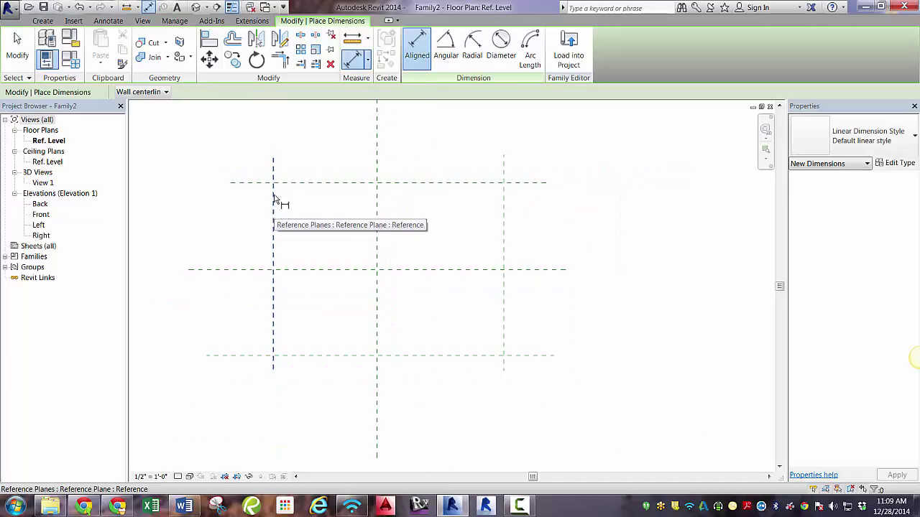
click(321, 168)
click(379, 173)
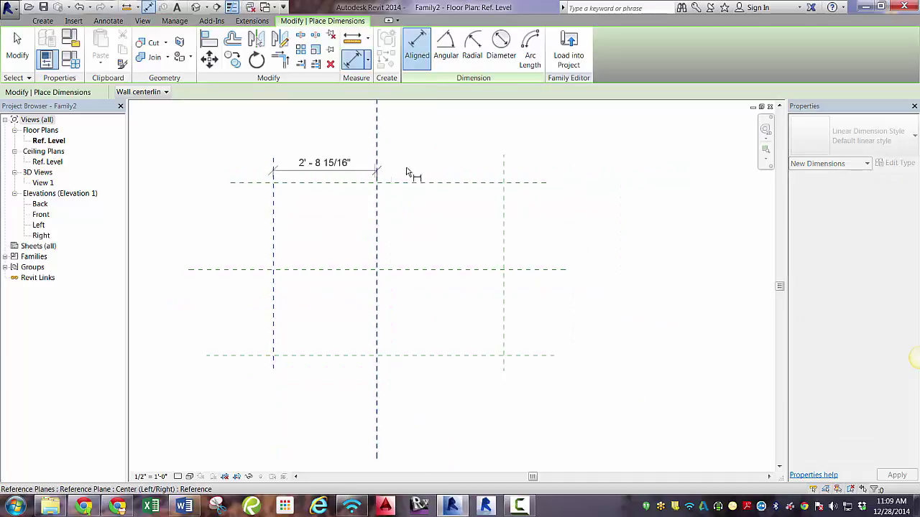
click(502, 164)
click(425, 163)
middle_drag(425, 163, 437, 192)
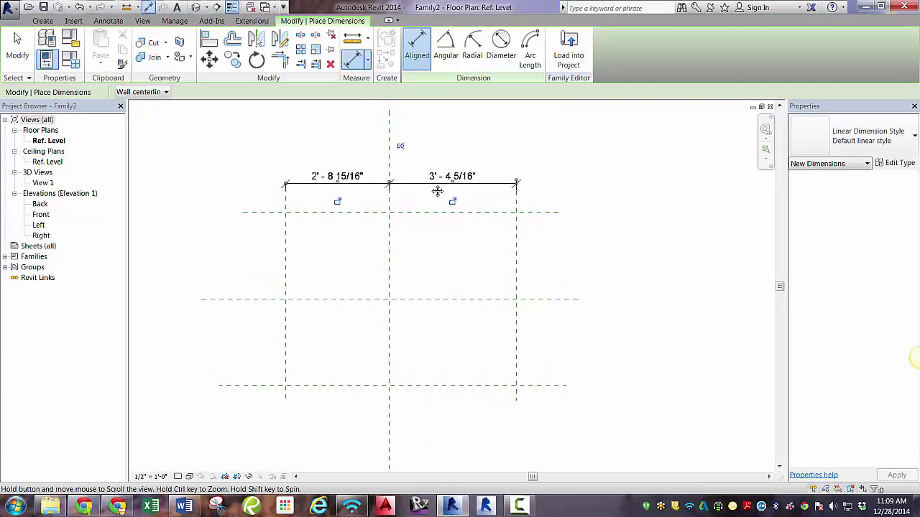
click(402, 148)
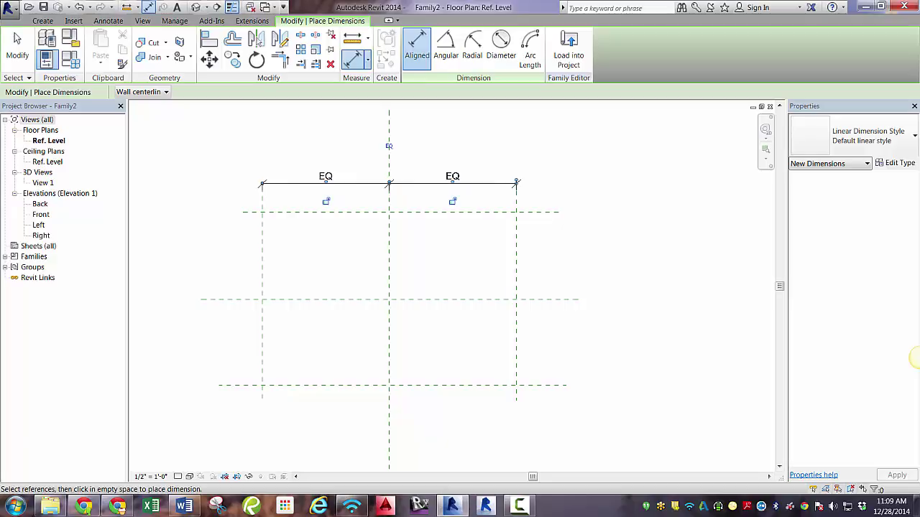
key(Escape)
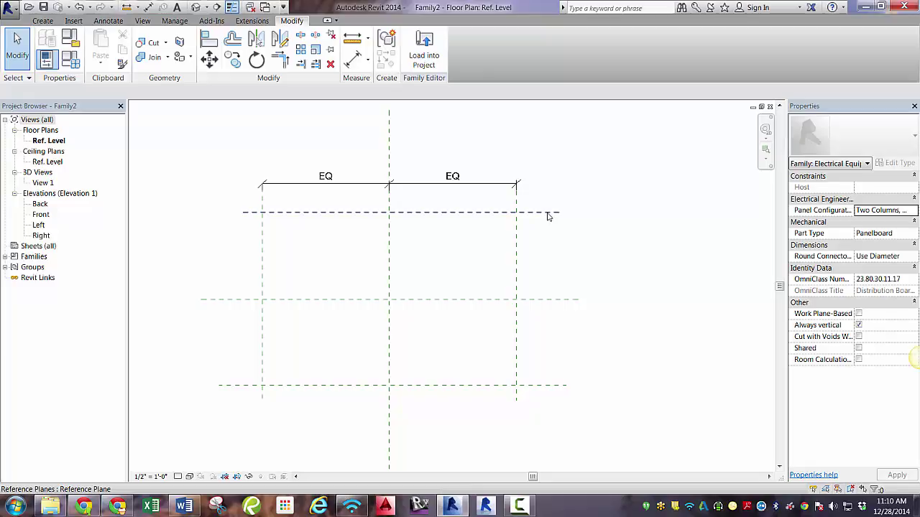
- Delete the horizontal reference plane above the Center (Front/Back) plane
click(547, 213)
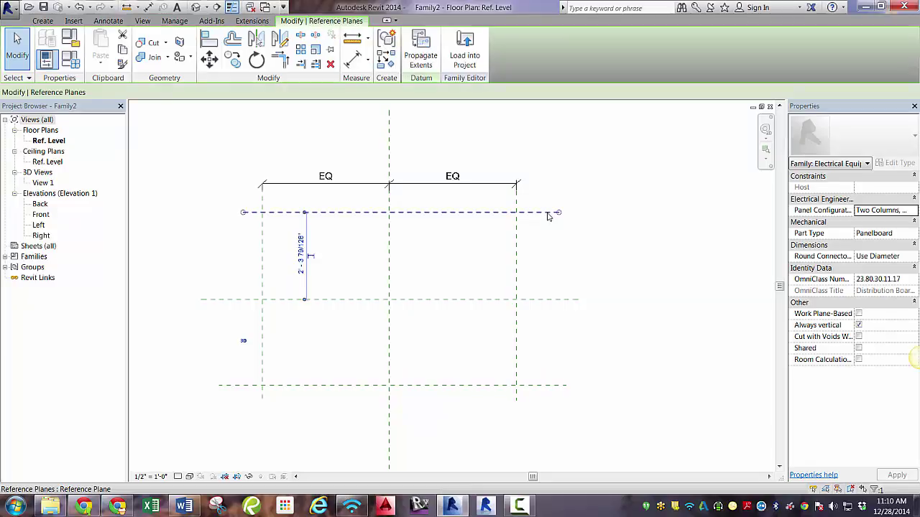
key(Delete)
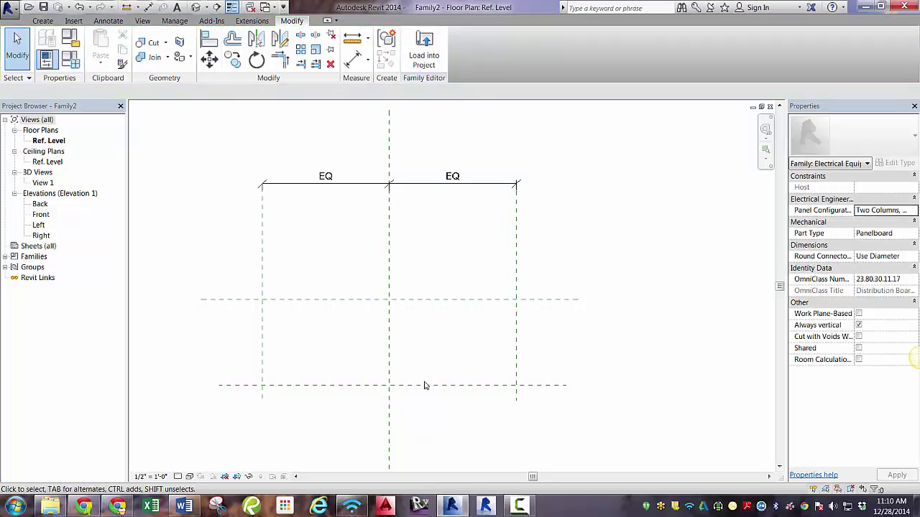
- Add an overall aligned dimension between the left and right vertical reference planes, placed above the EQ dimension
key(d)
key(i)
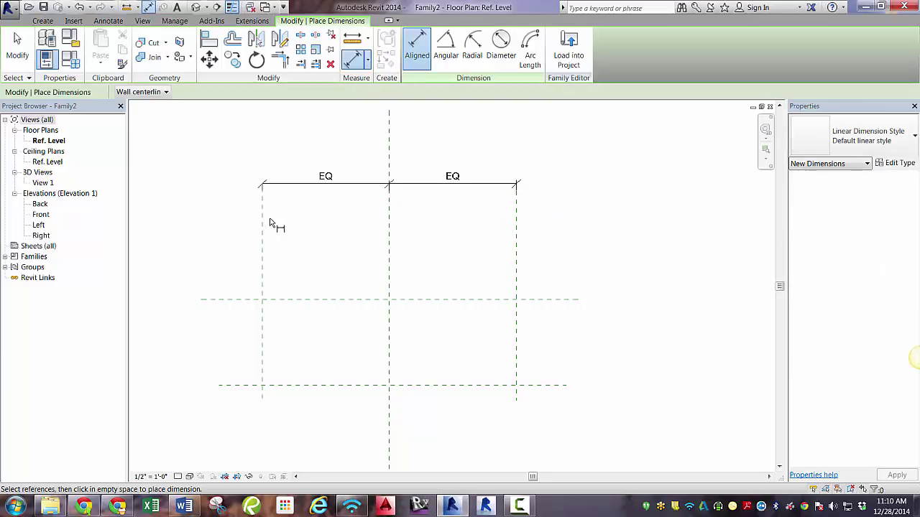
click(262, 223)
click(517, 245)
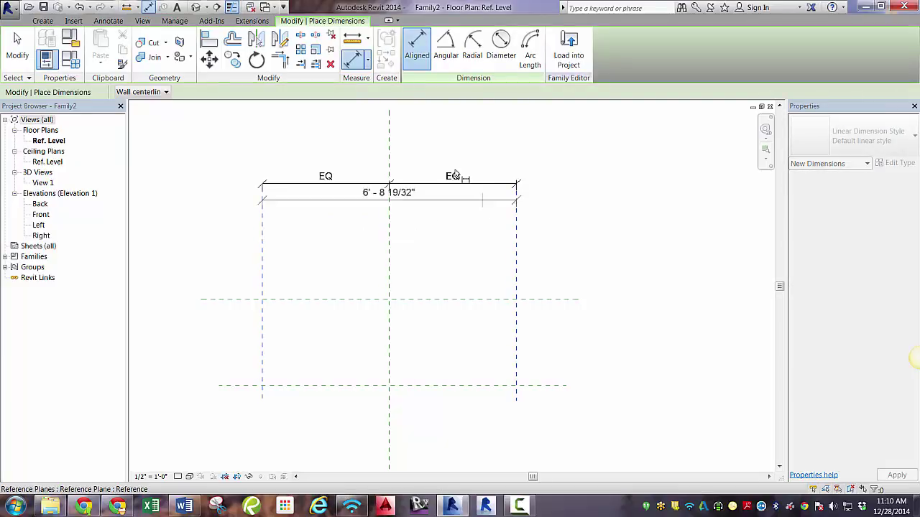
click(443, 151)
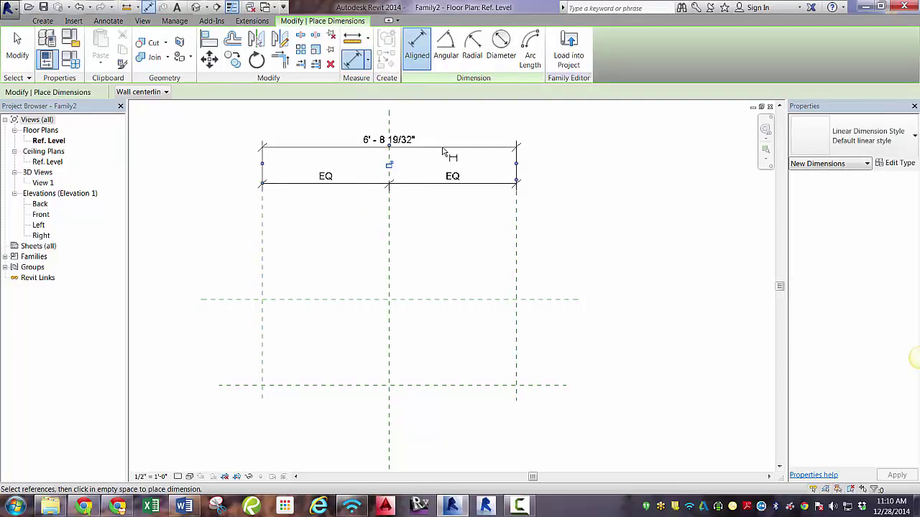
key(Escape)
key(Escape)
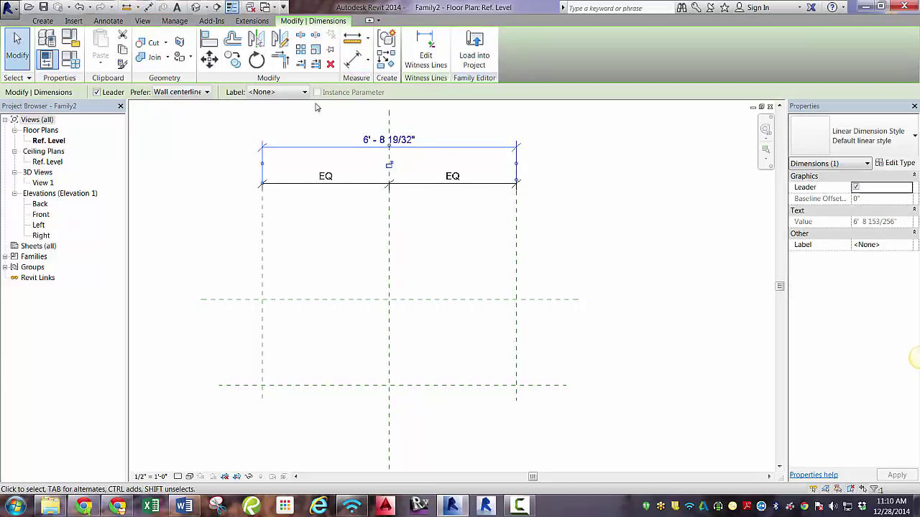
- Label the overall width dimension with a new instance family parameter named Gear Width
click(298, 92)
click(291, 113)
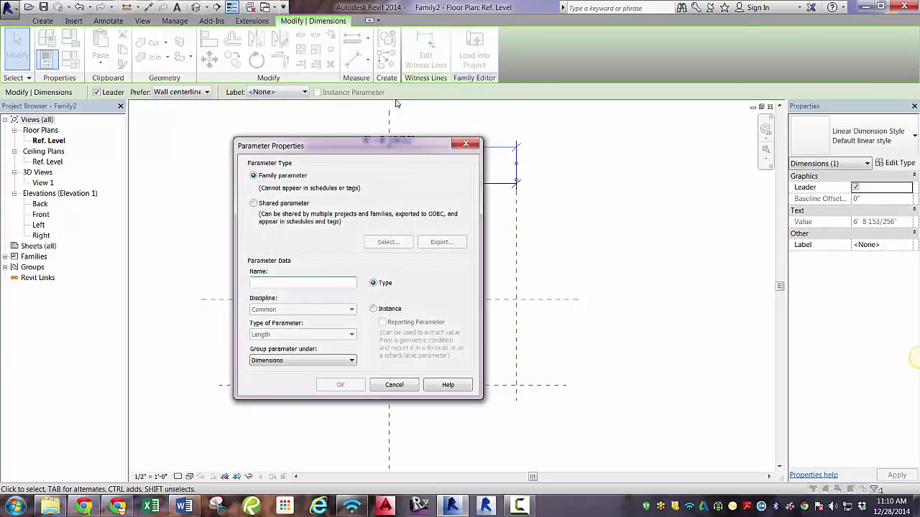
click(383, 309)
click(310, 285)
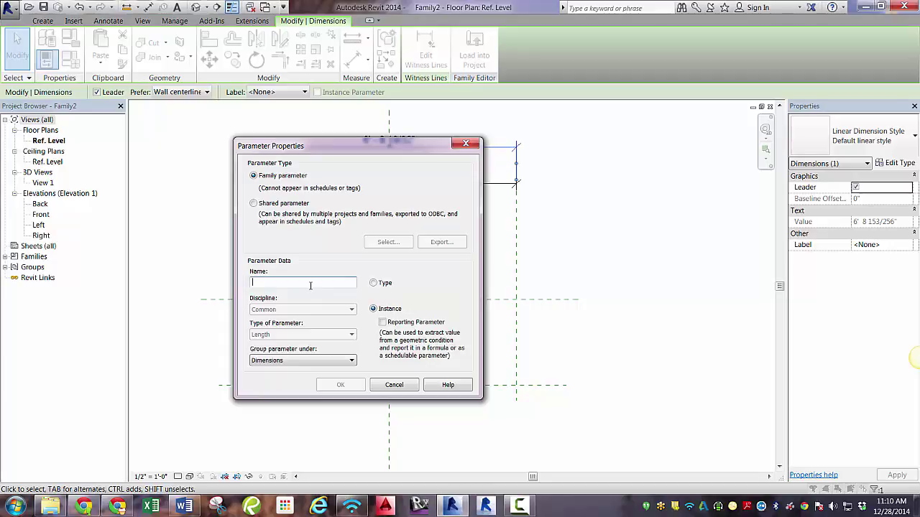
text(Ge)
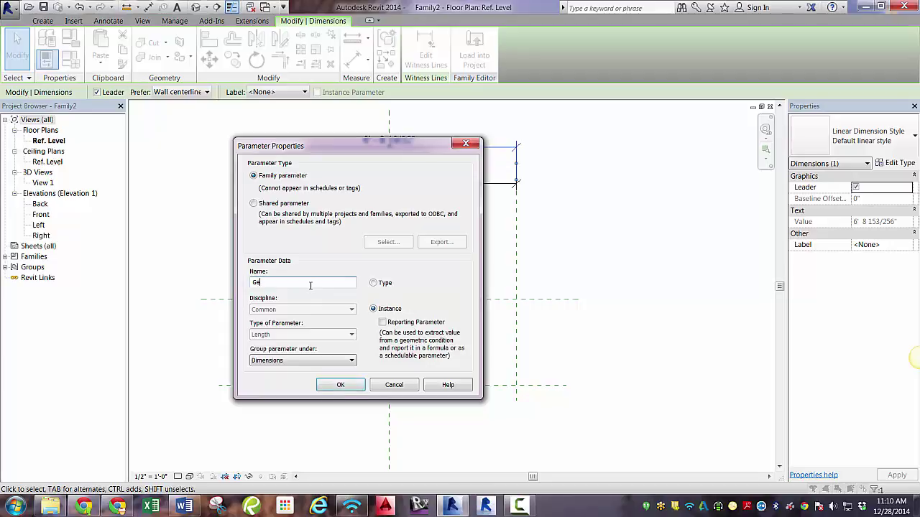
text(ar Width)
click(346, 386)
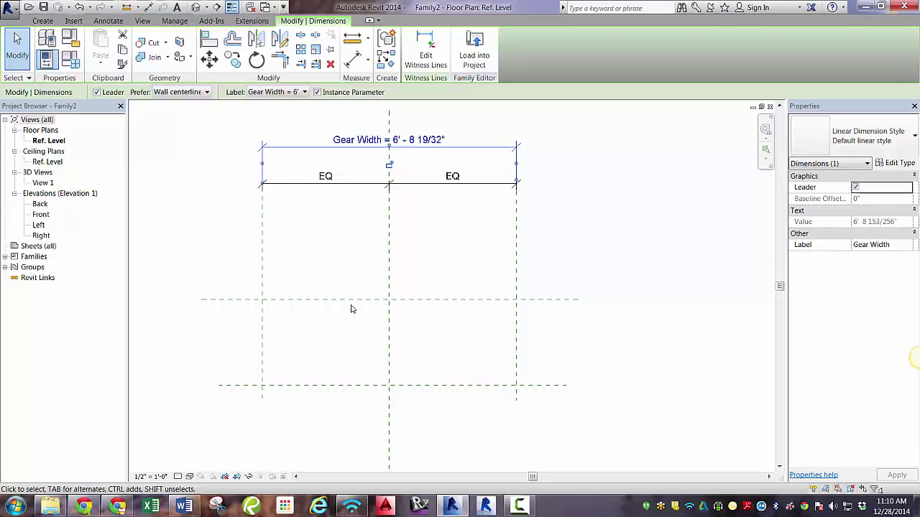
click(359, 320)
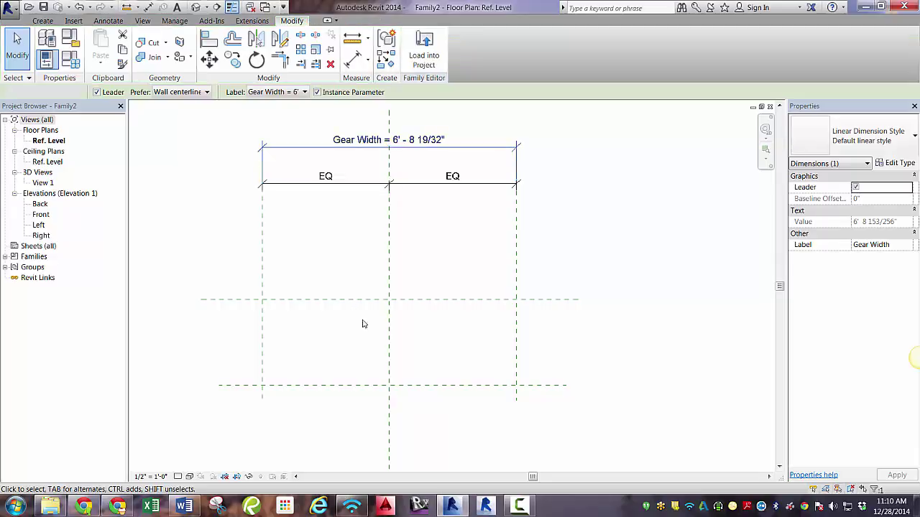
click(411, 386)
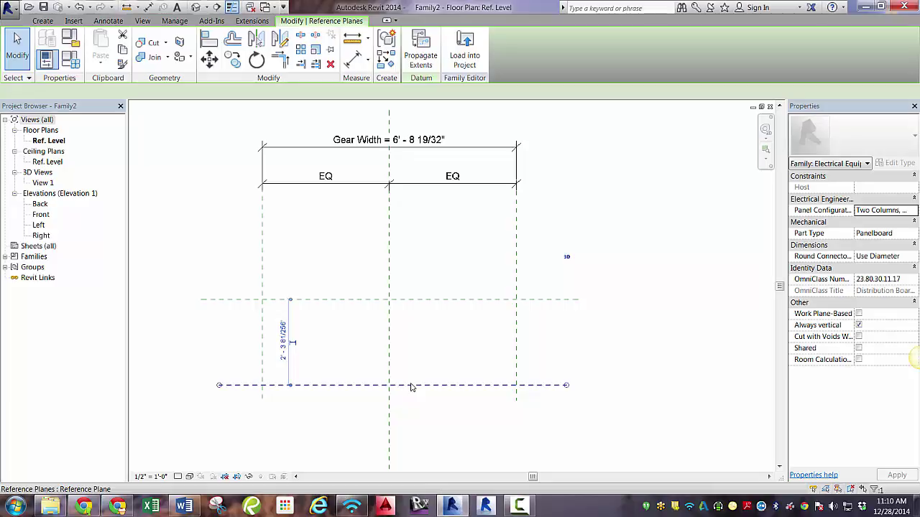
click(561, 305)
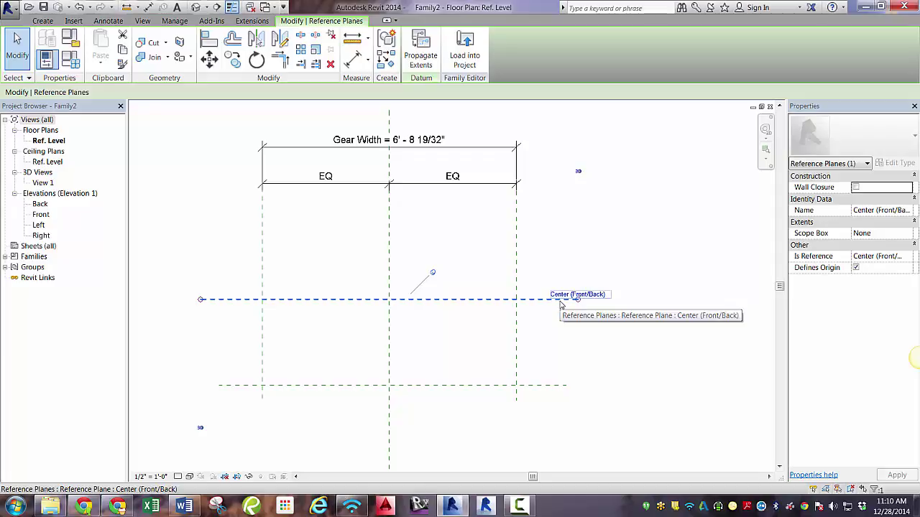
key(Escape)
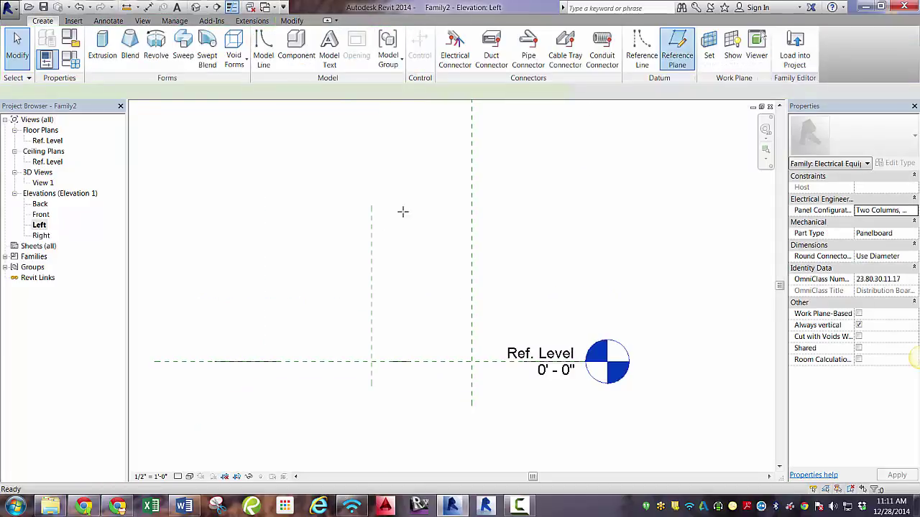
- In the Left elevation, draw a horizontal reference plane above Ref. Level that crosses both vertical reference planes
key(r)
key(p)
click(340, 220)
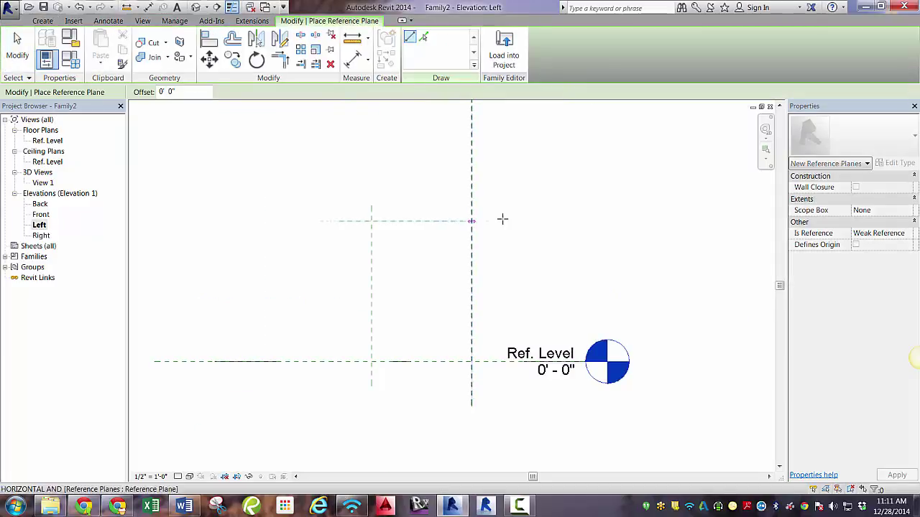
click(528, 219)
key(d)
key(i)
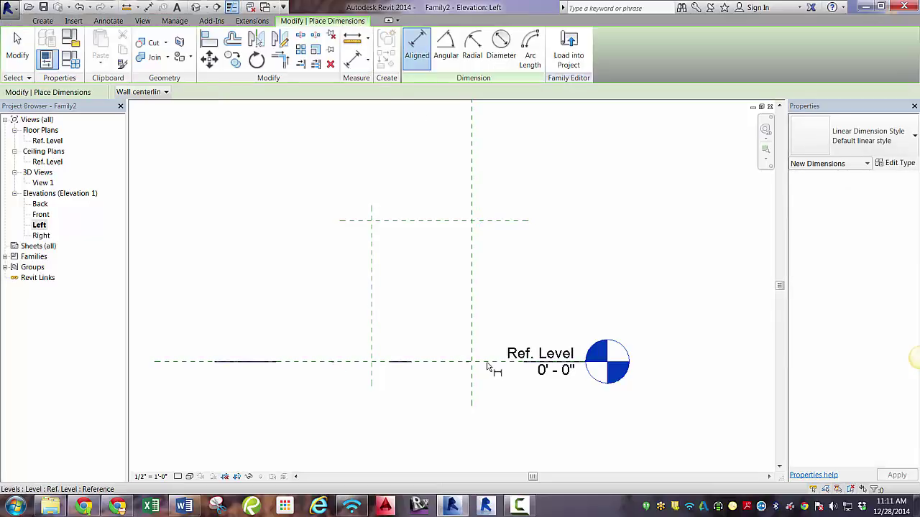
key(Escape)
- In the Front elevation, add an aligned dimension between Ref. Level and the horizontal reference plane above it, placed outside the vertical planes
double_click(41, 215)
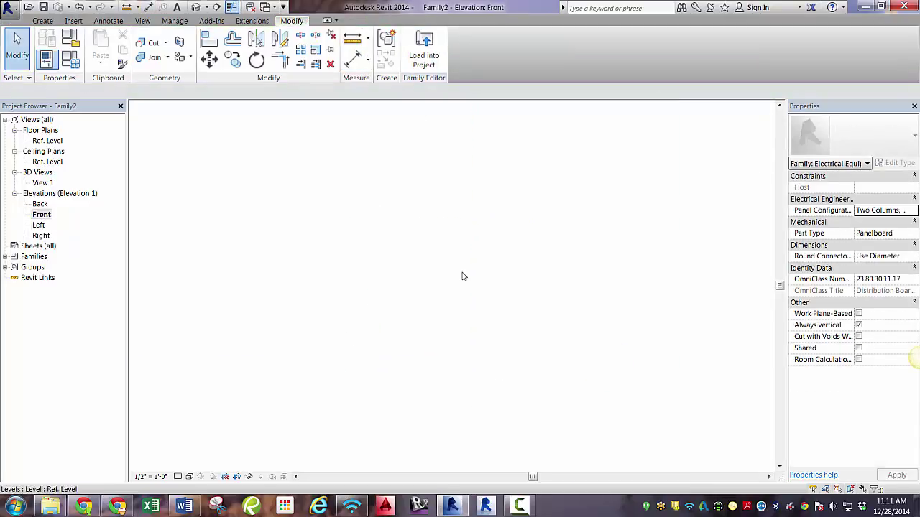
middle_drag(419, 215, 442, 288)
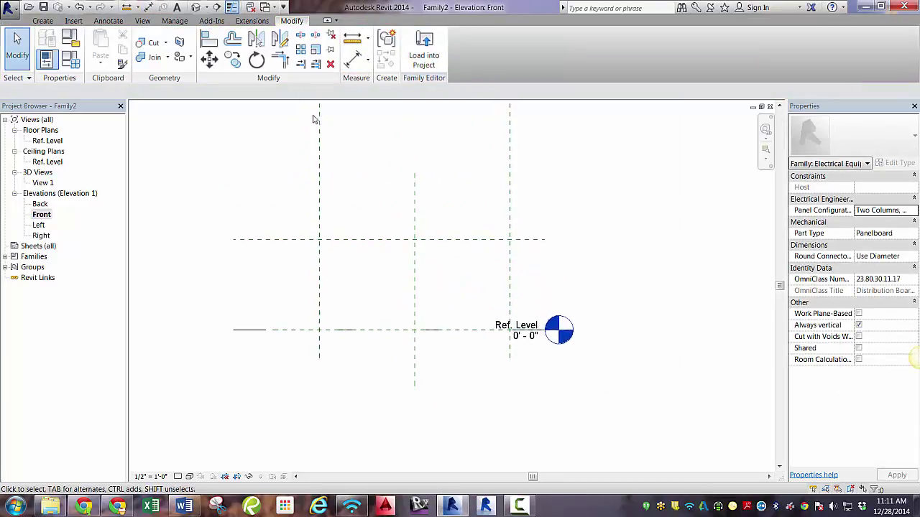
click(352, 60)
click(291, 240)
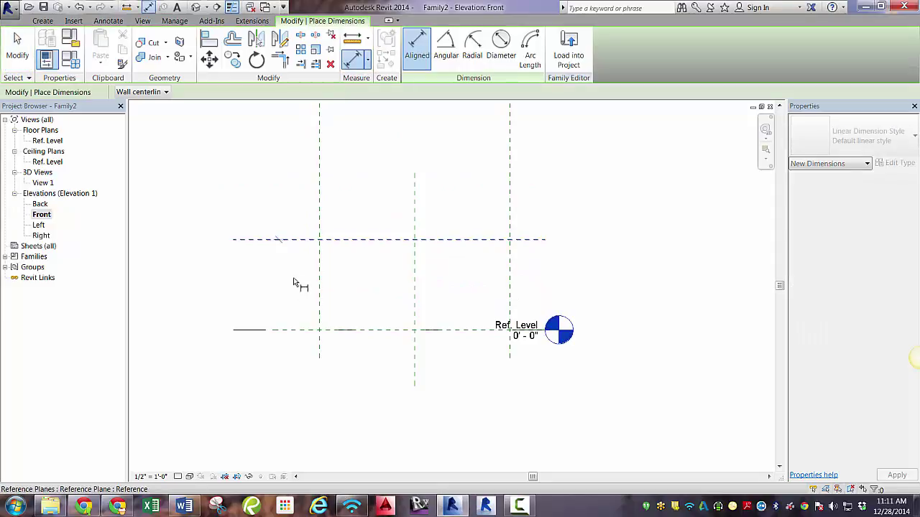
click(296, 330)
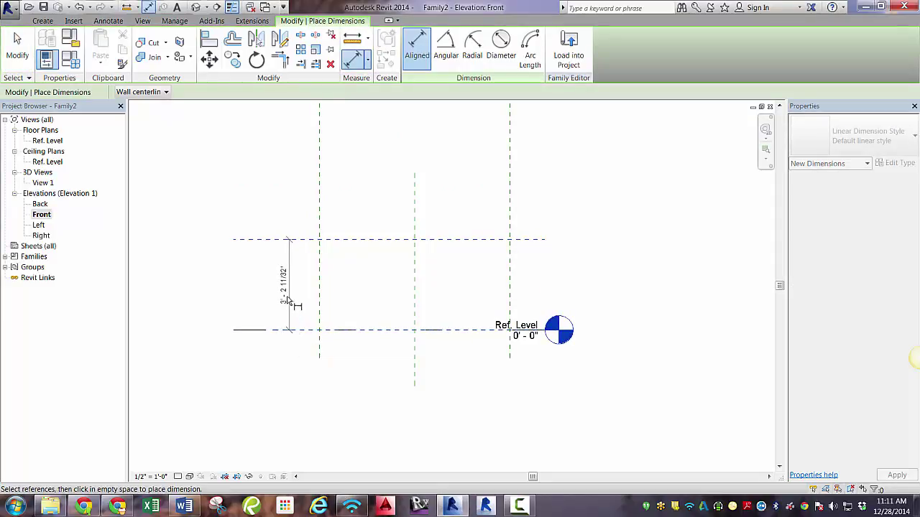
click(287, 304)
key(Escape)
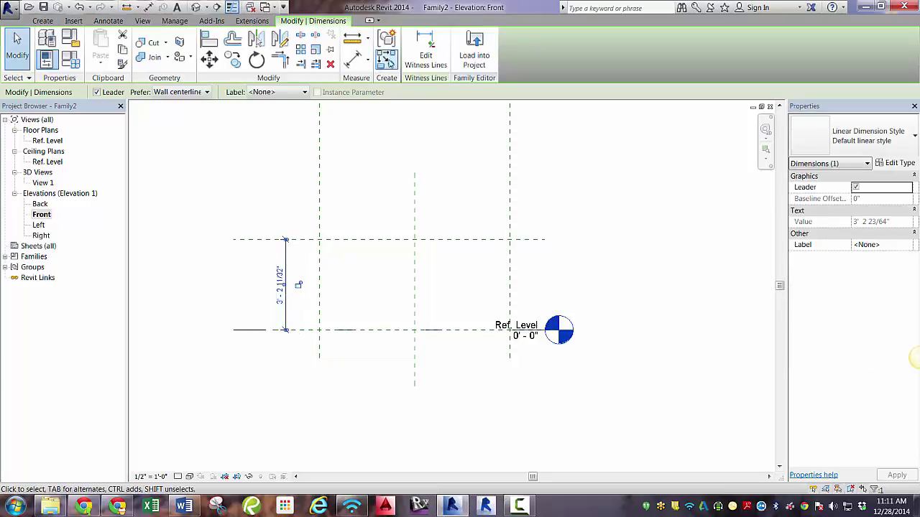
- Label the vertical dimension with a new instance family parameter named Gear Height
click(304, 92)
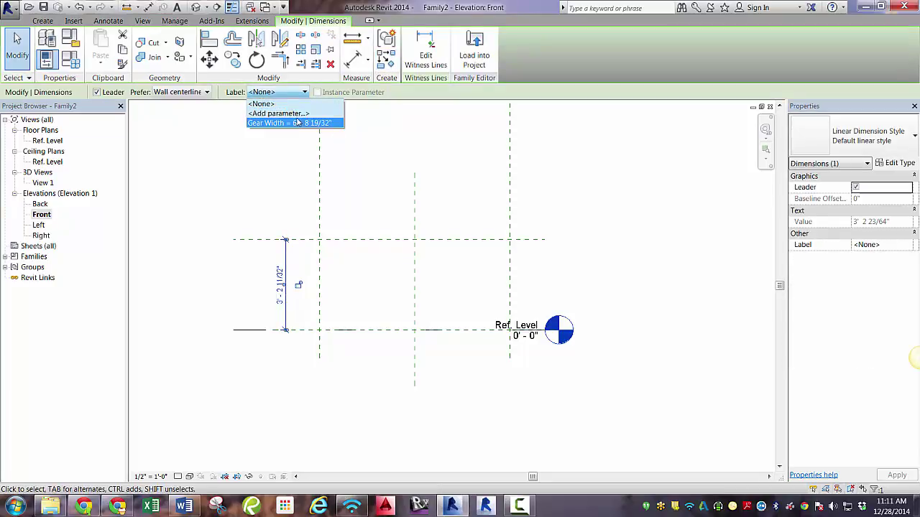
click(294, 113)
text(Gear Height)
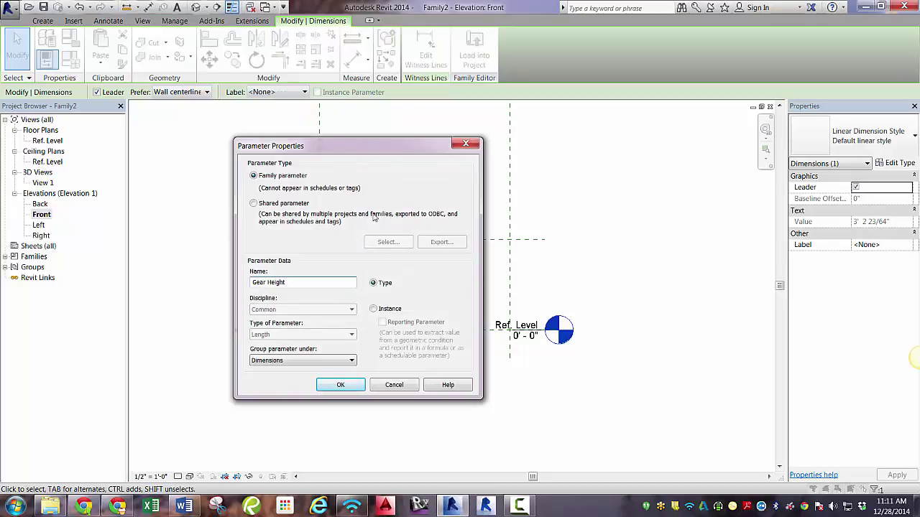
click(373, 308)
click(341, 384)
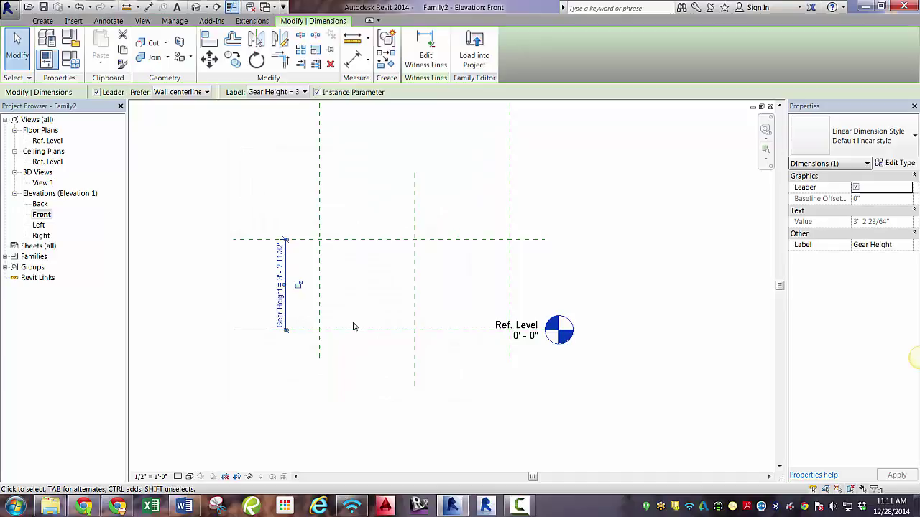
click(351, 285)
- Set the family's Gear Width to 18 inches and Gear Height to 48 inches in the family types
click(69, 59)
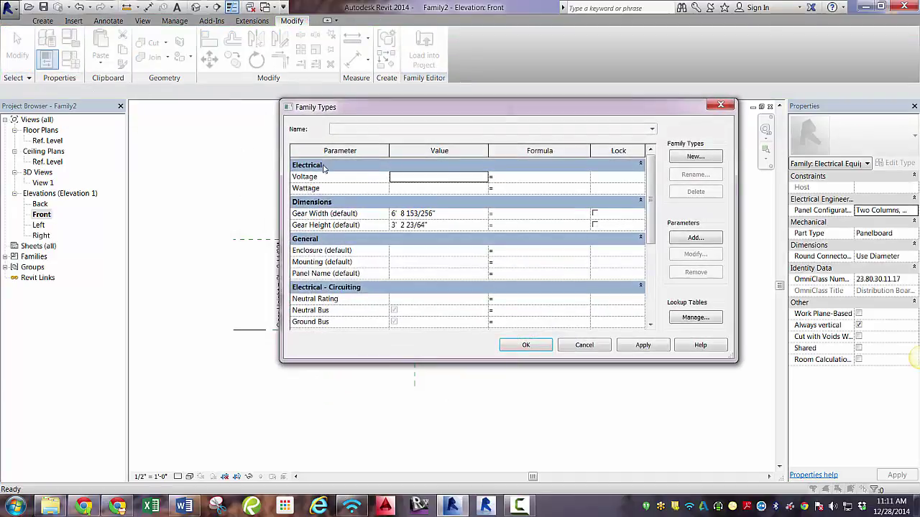
click(462, 214)
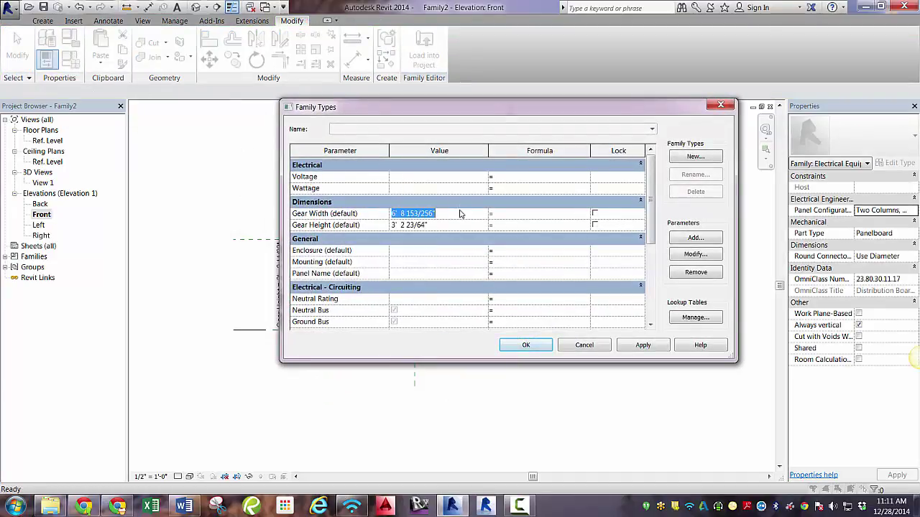
text(18)
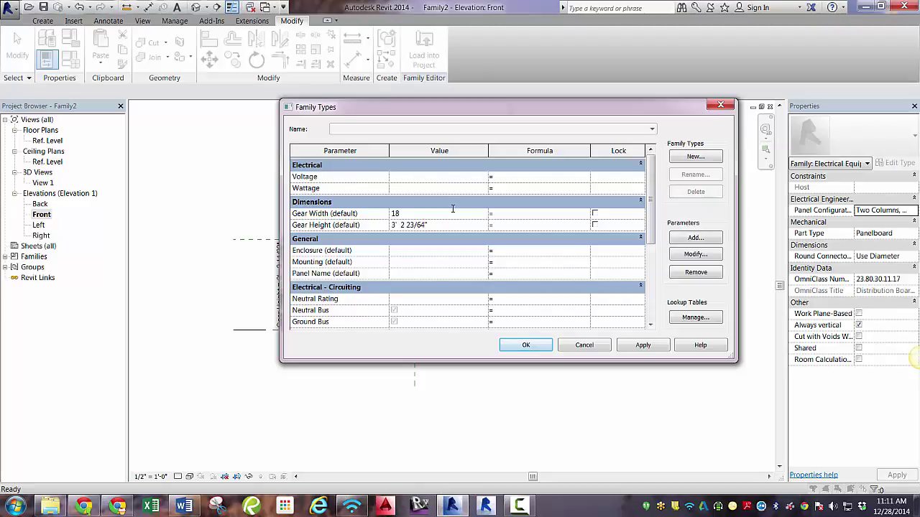
click(439, 229)
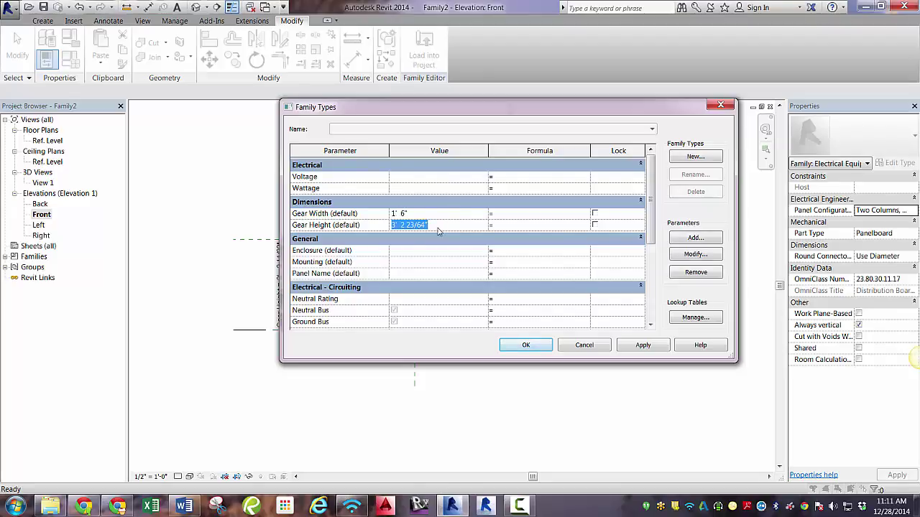
text(48)
click(541, 345)
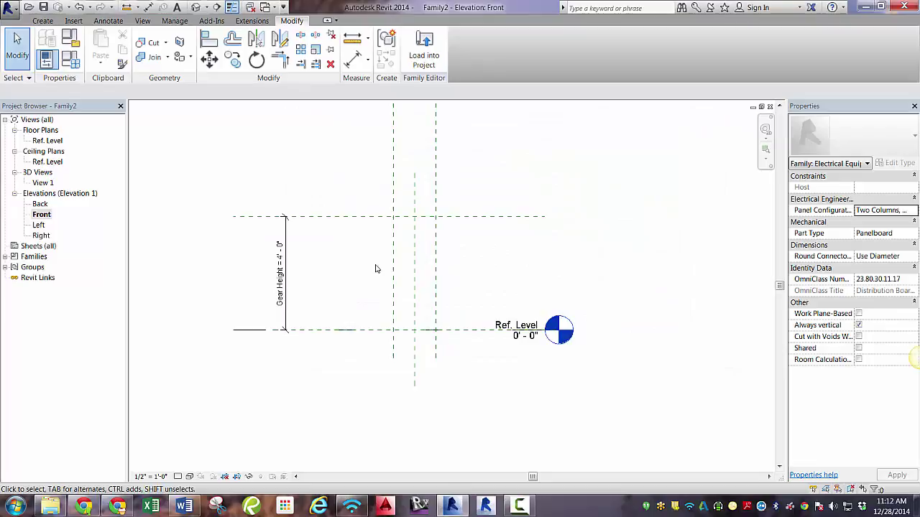
middle_drag(370, 277, 351, 321)
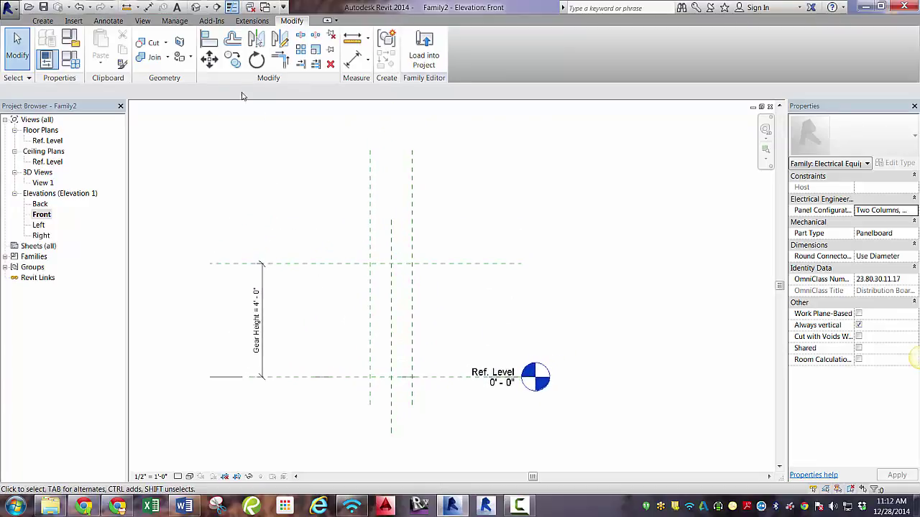
- In the Ref. Level floor plan, add an aligned dimension between the two horizontal reference planes
double_click(49, 143)
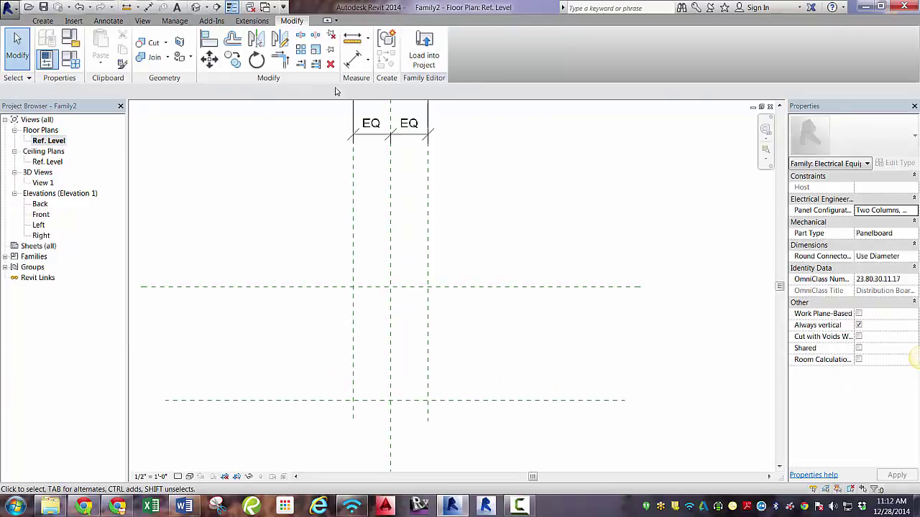
click(352, 61)
click(302, 287)
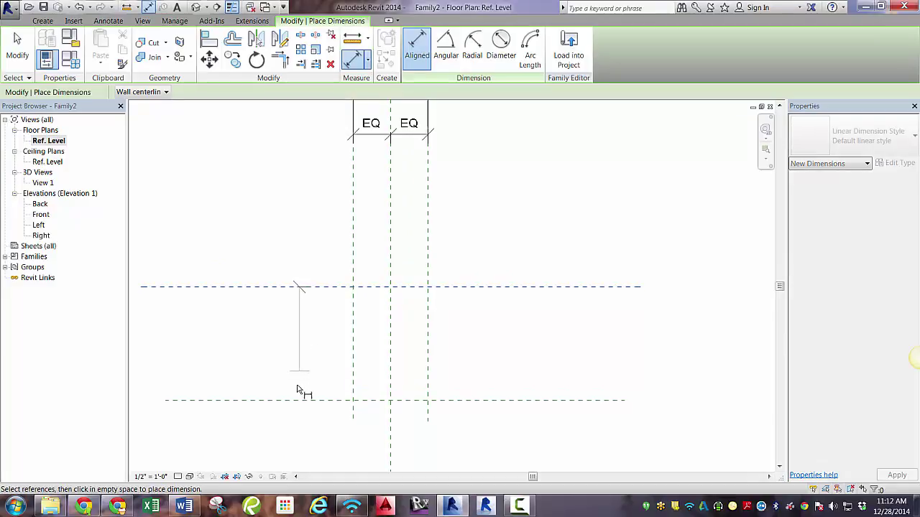
click(296, 401)
click(291, 386)
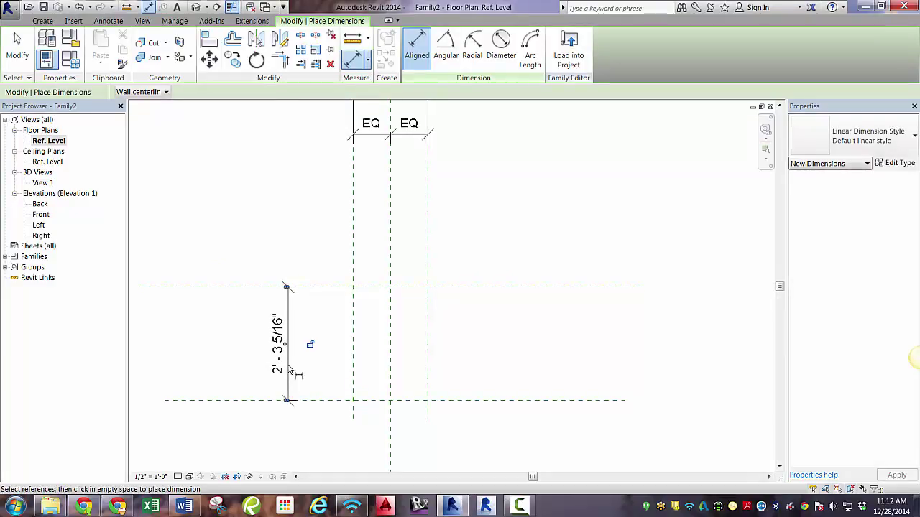
key(Escape)
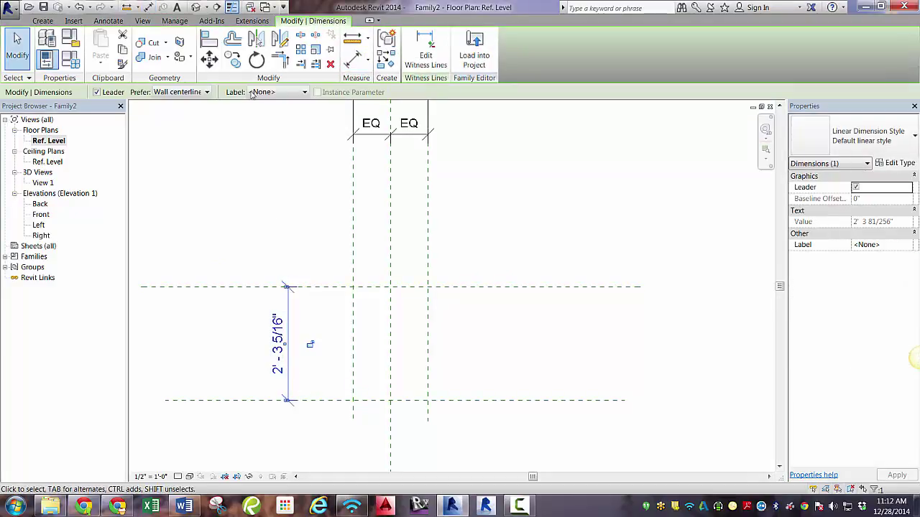
- Label the dimension between the horizontal reference planes with a new instance family parameter named Gear Depth
click(276, 92)
click(282, 133)
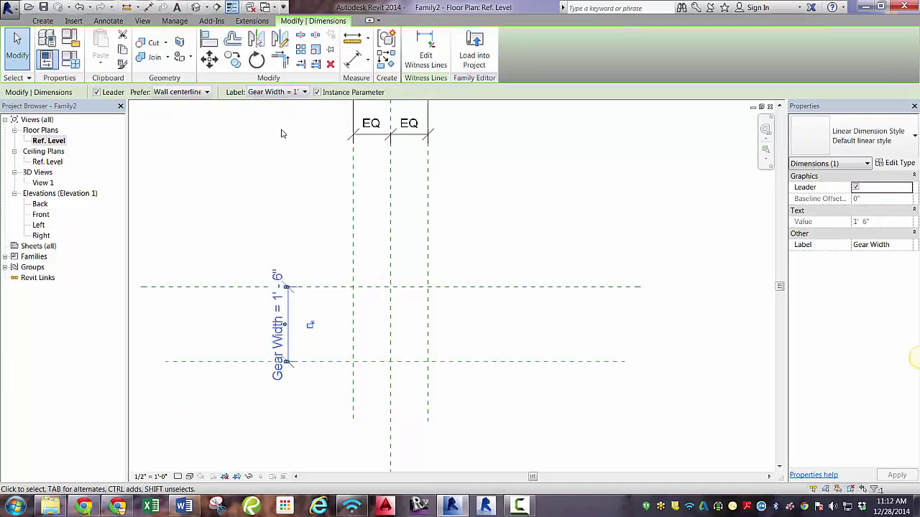
click(277, 92)
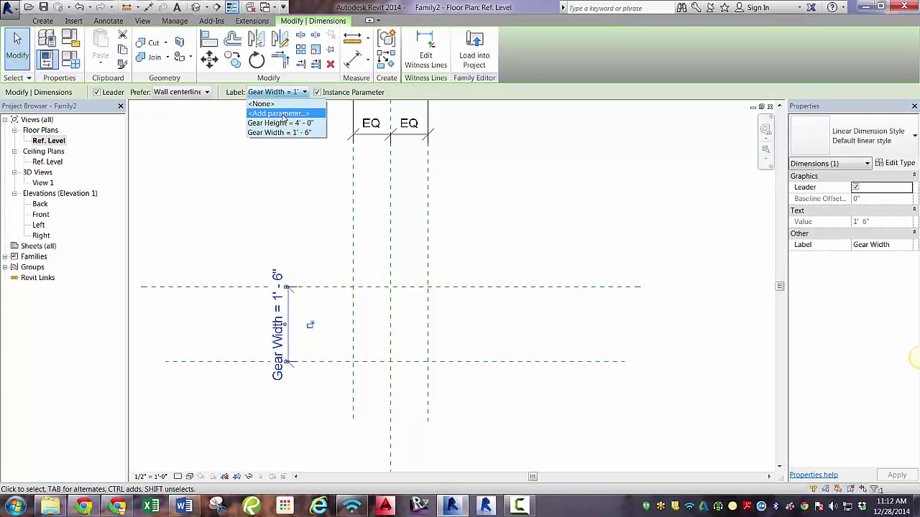
click(280, 111)
text(Gear Depth)
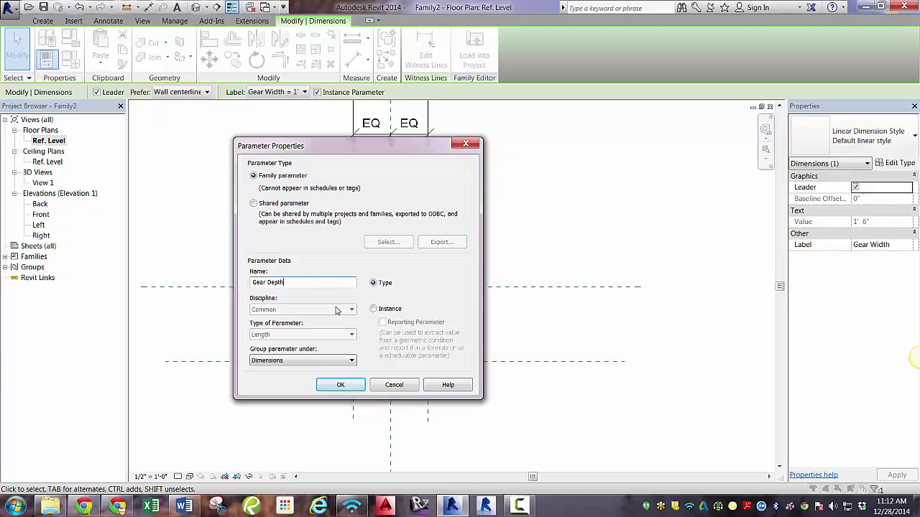
click(373, 309)
click(342, 384)
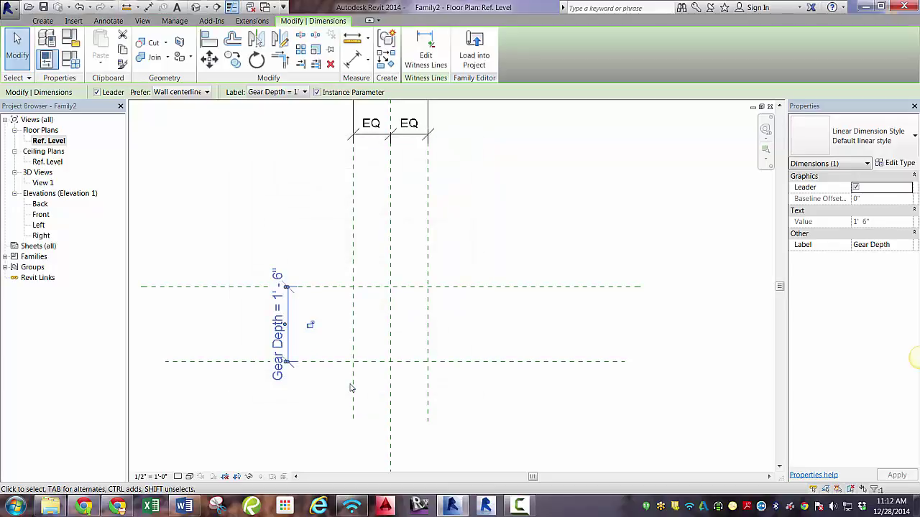
key(Escape)
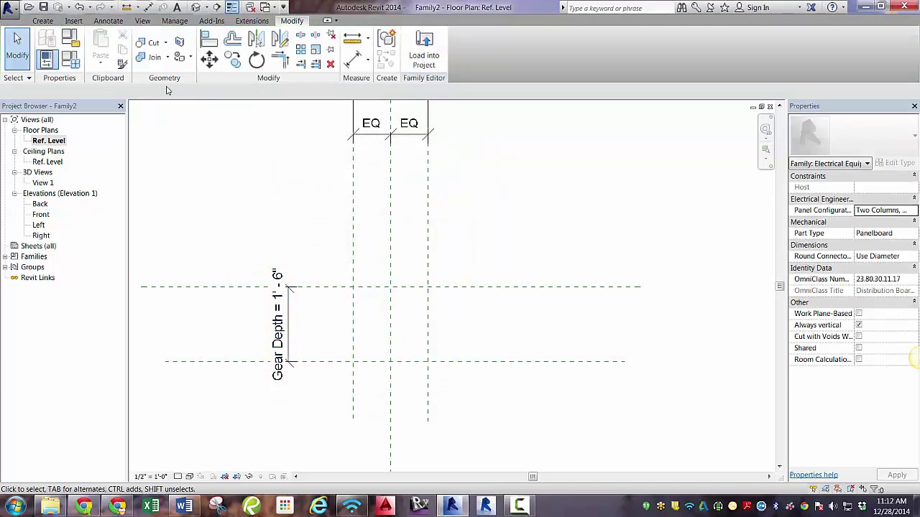
- Create an extrusion from a rectangle spanning the outer vertical and the two horizontal reference planes, with all four sides locked to them
click(53, 22)
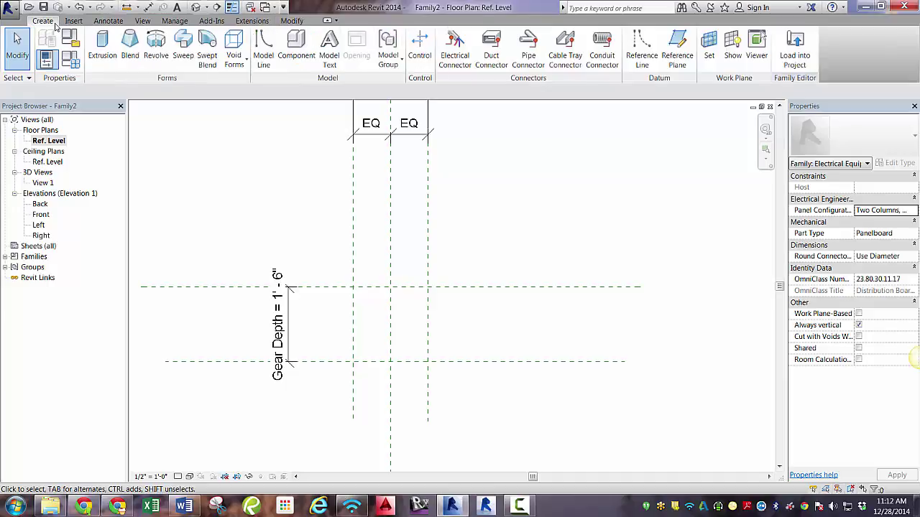
click(102, 46)
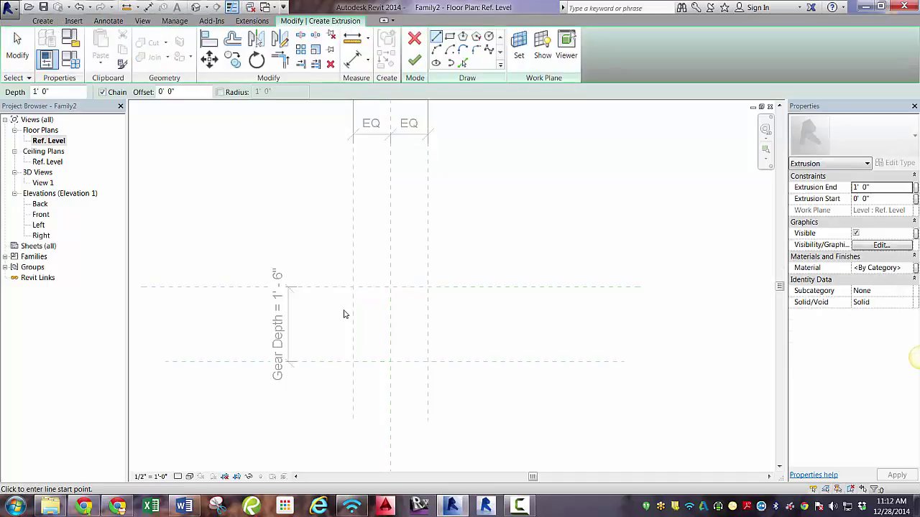
click(450, 37)
click(353, 288)
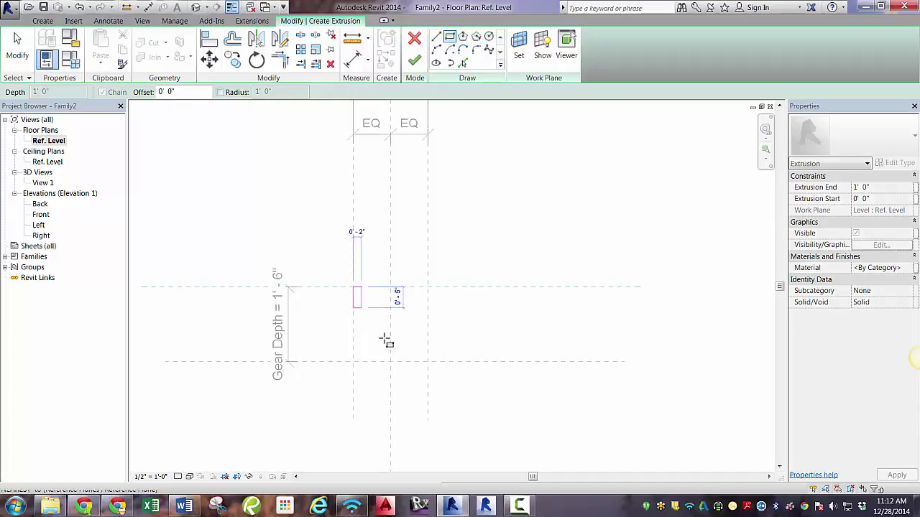
click(427, 361)
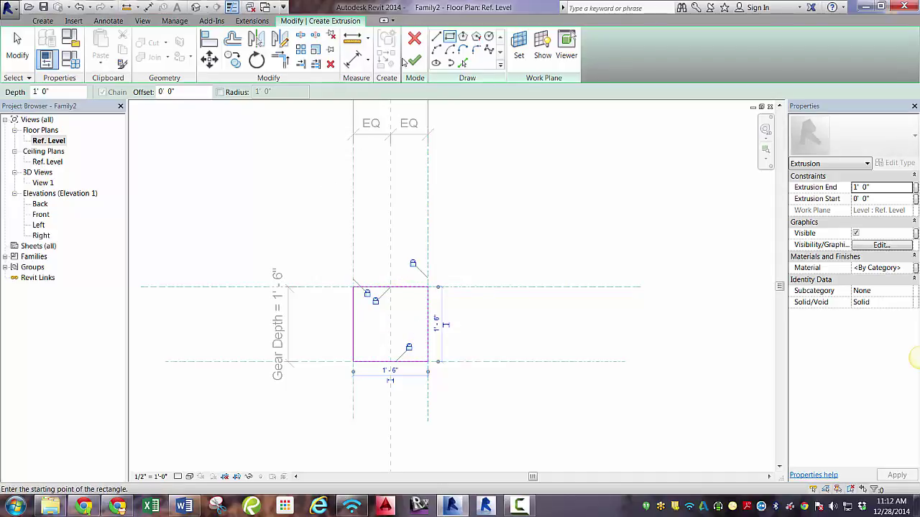
click(414, 60)
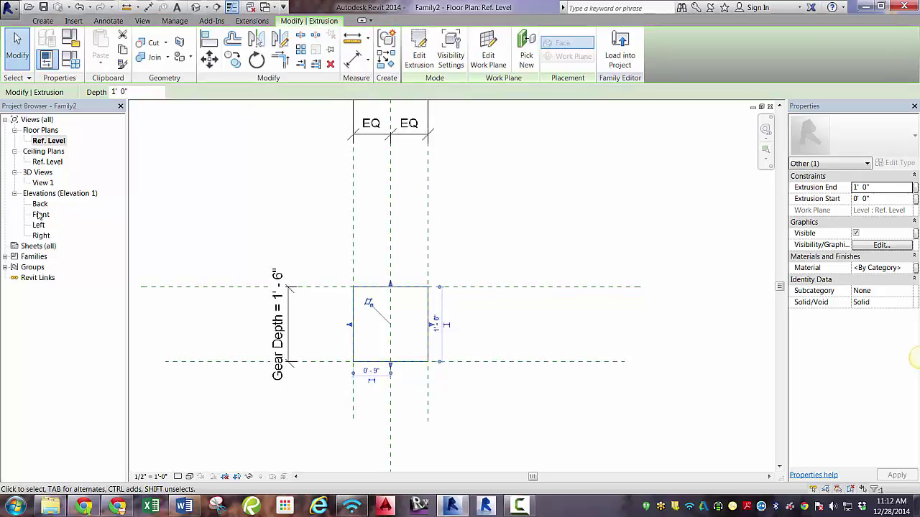
- In the Front elevation, stretch the extrusion's top edge up to the Gear Height reference plane
double_click(39, 216)
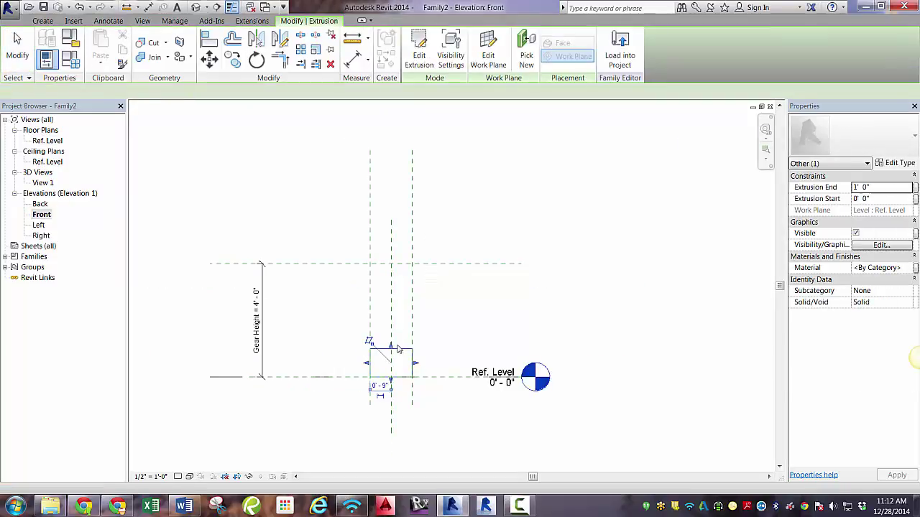
drag(391, 346, 393, 263)
click(513, 237)
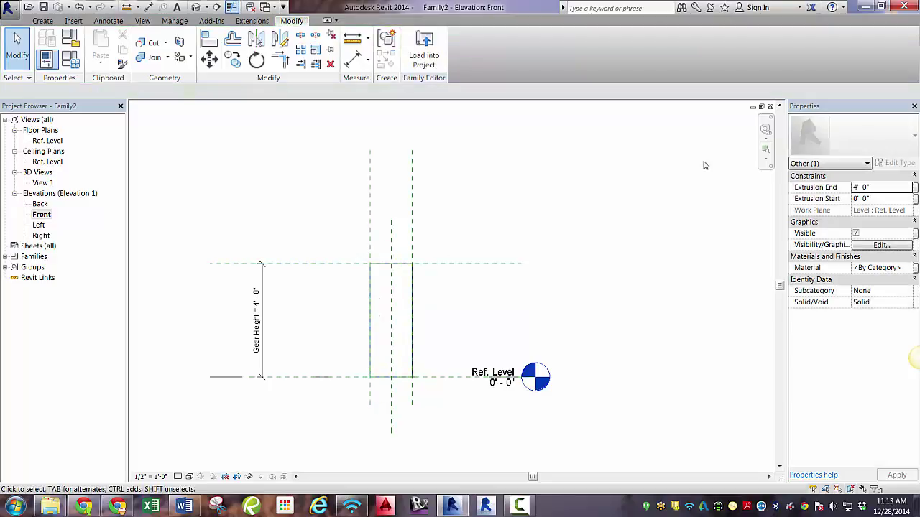
- Close the Front elevation and set the family's Gear Depth to 8 inches in the family types
click(769, 106)
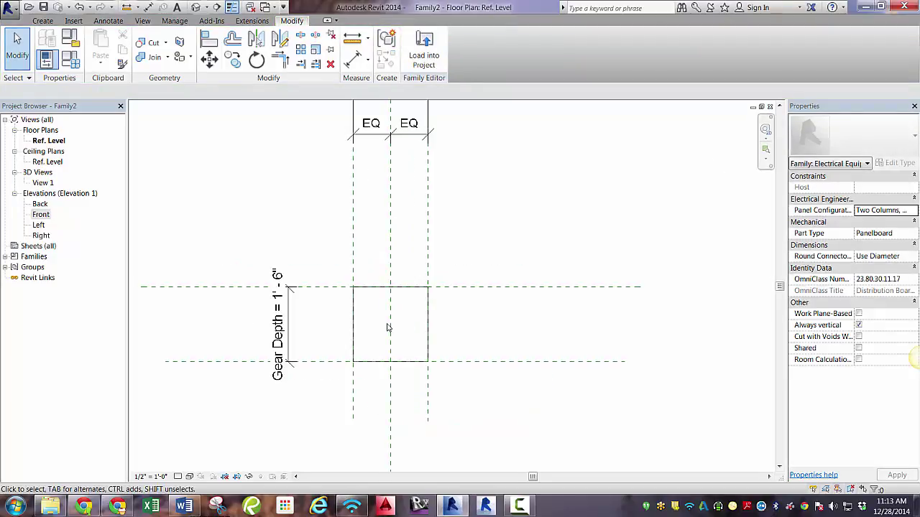
scroll(386, 327, up, 2)
middle_drag(354, 330, 395, 340)
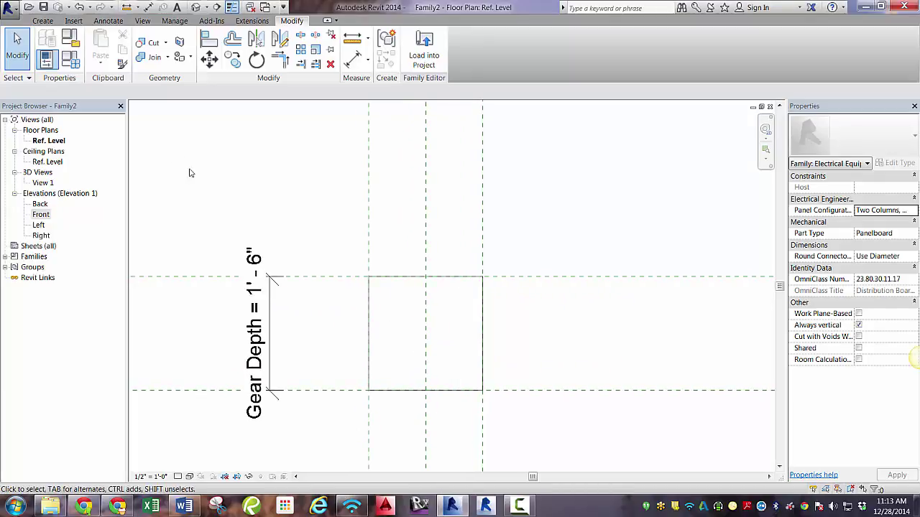
click(71, 60)
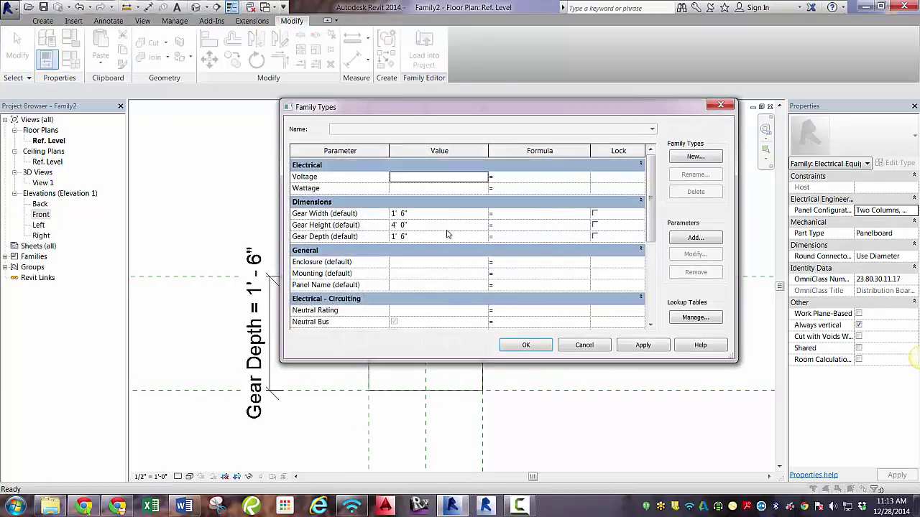
click(447, 235)
text(8)
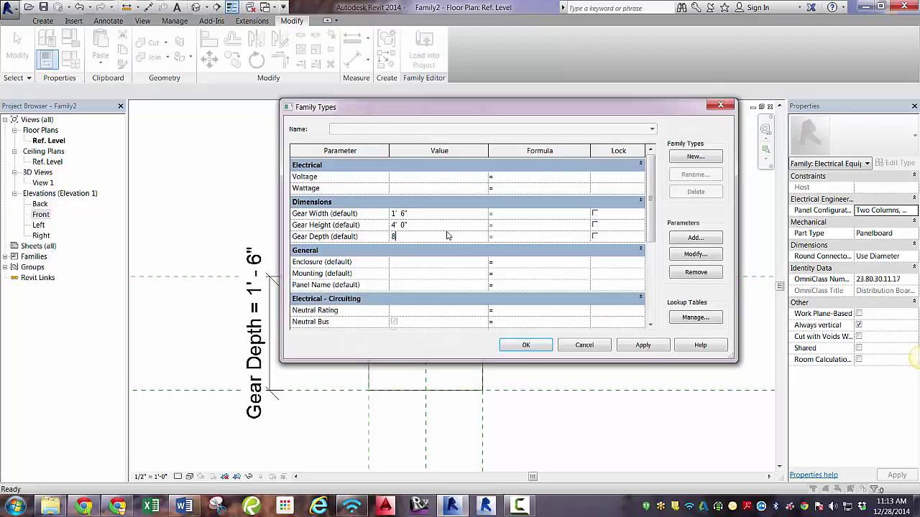
click(524, 344)
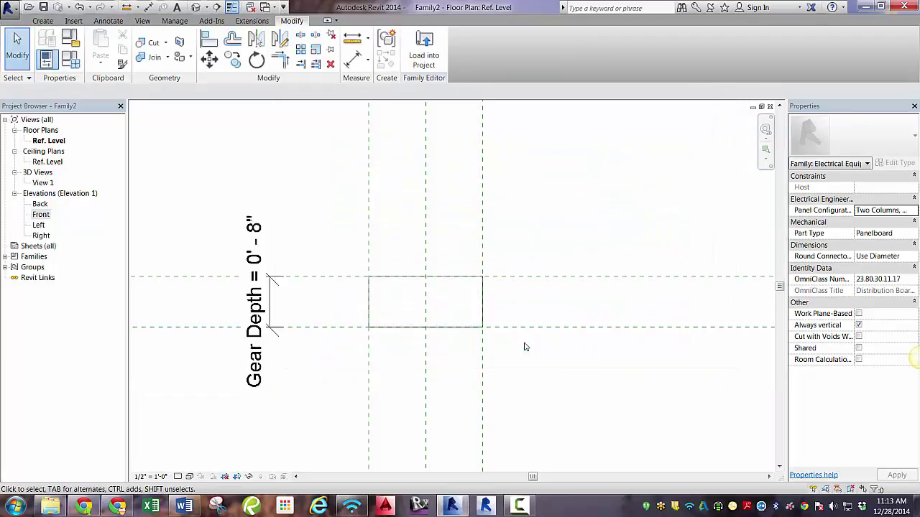
- Flex the family by setting Gear Depth to 2 feet in the family types
scroll(475, 399, down, 2)
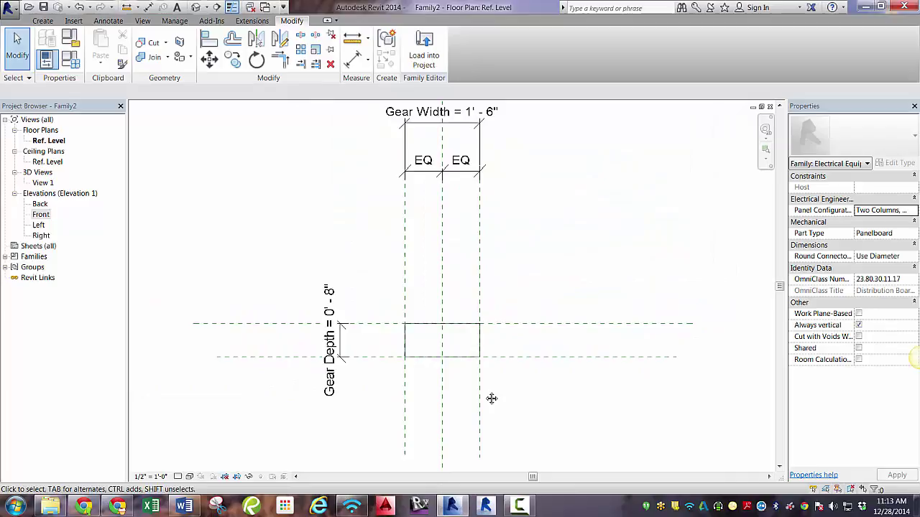
click(70, 59)
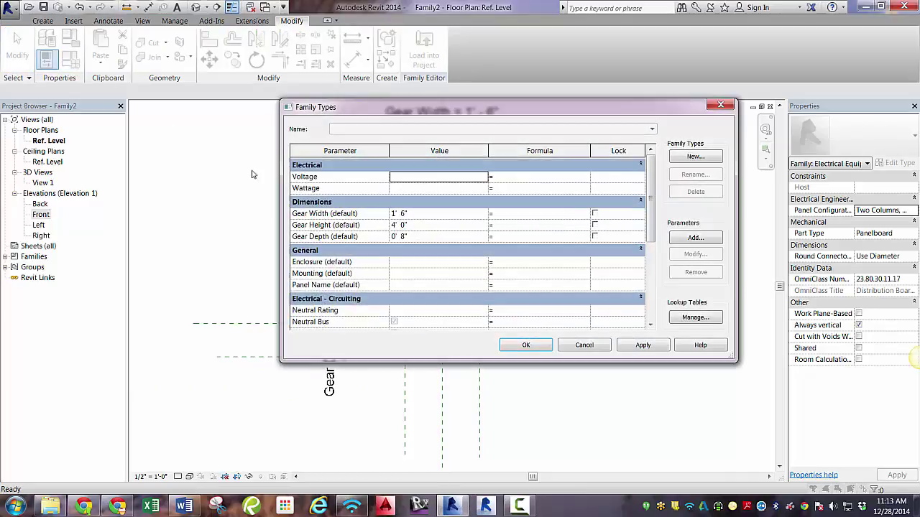
click(421, 236)
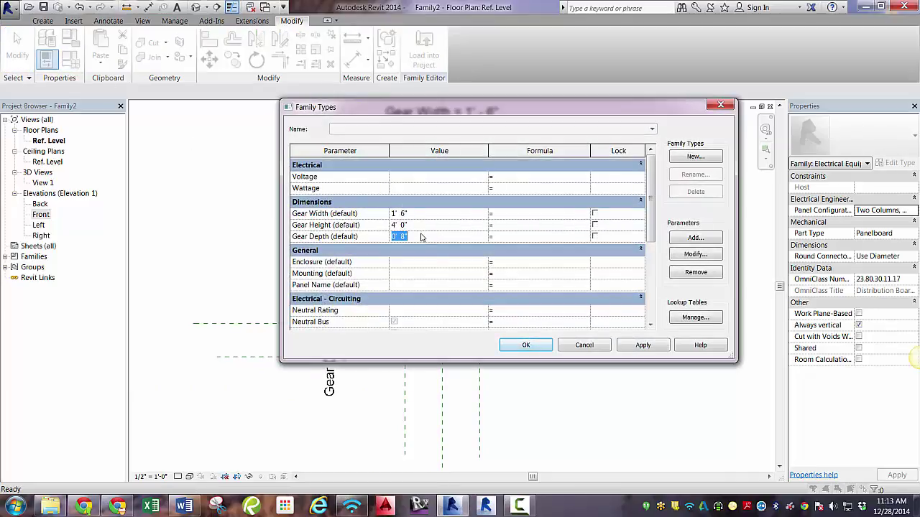
text(2)
click(526, 345)
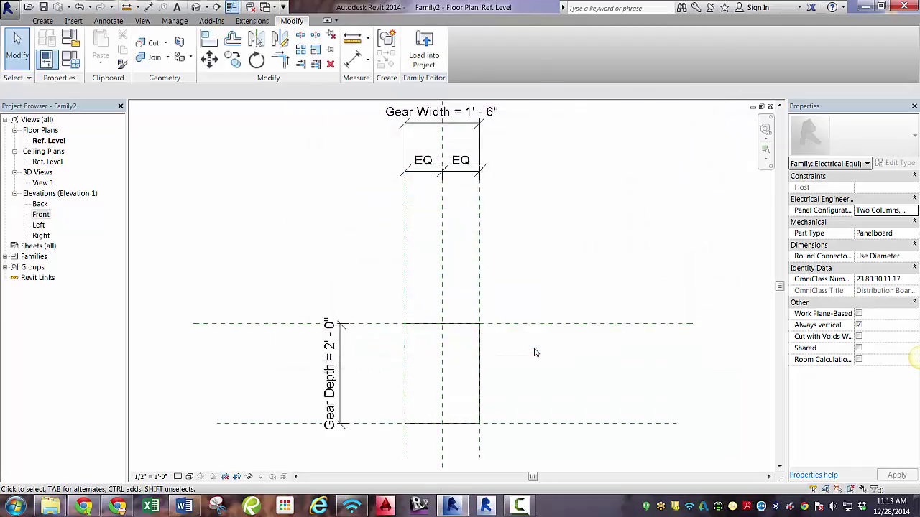
- Set the family's Gear Depth parameter to 8 inches in the family types and apply it
click(69, 60)
drag(426, 110, 268, 47)
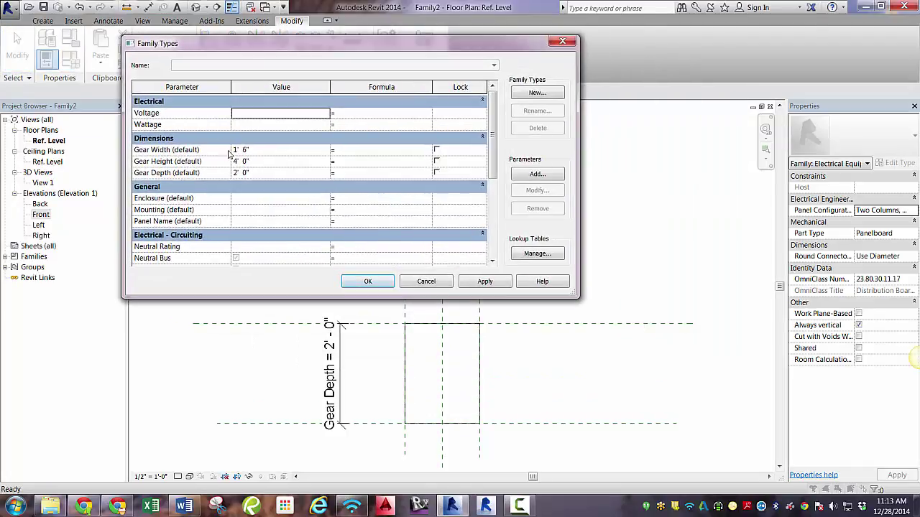
click(267, 176)
text(8)
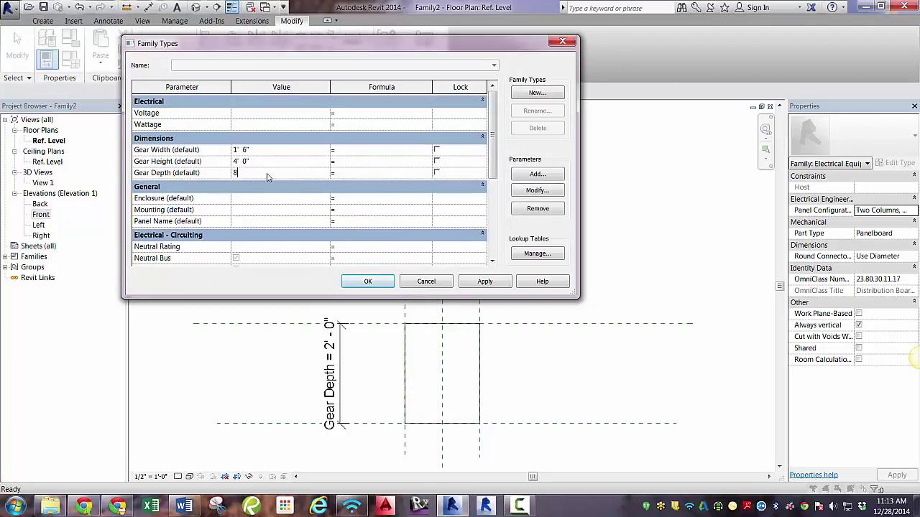
click(368, 281)
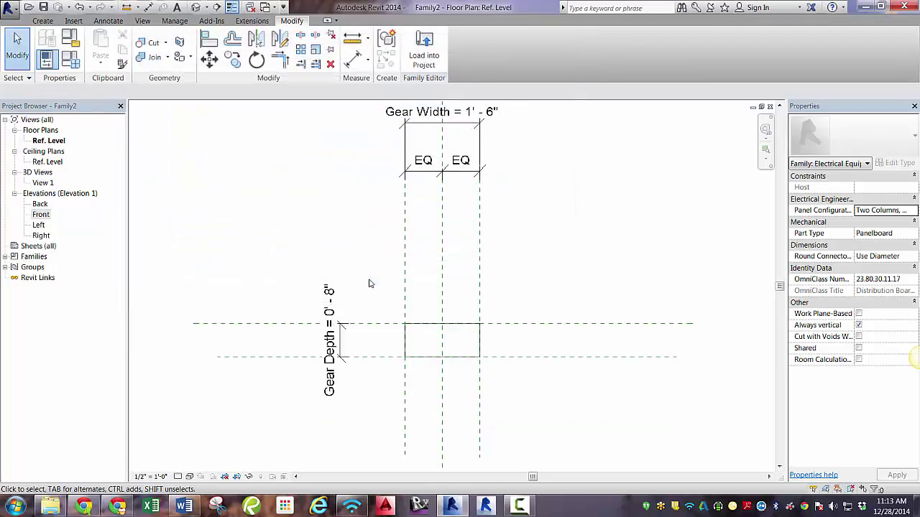
- Open the Front elevation view and bring the extrusion up close
scroll(552, 246, down, 1)
middle_drag(542, 204, 545, 226)
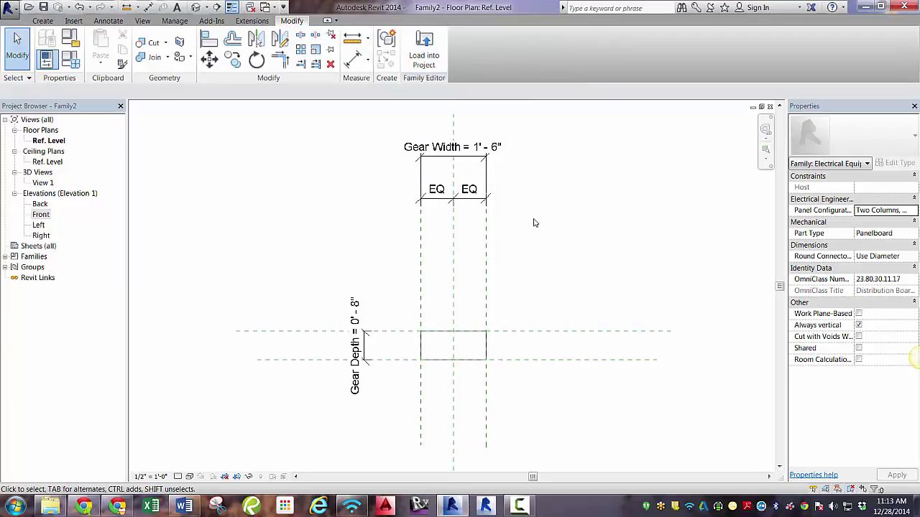
double_click(41, 216)
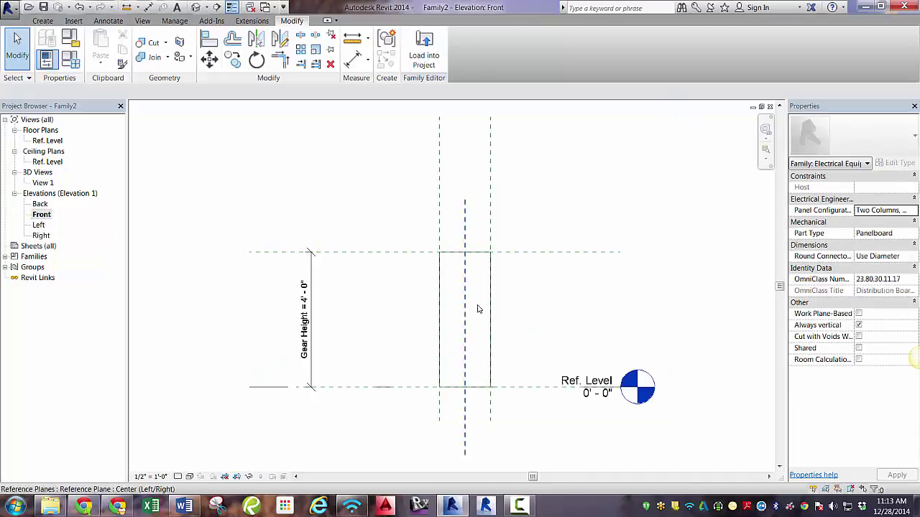
scroll(477, 314, up, 4)
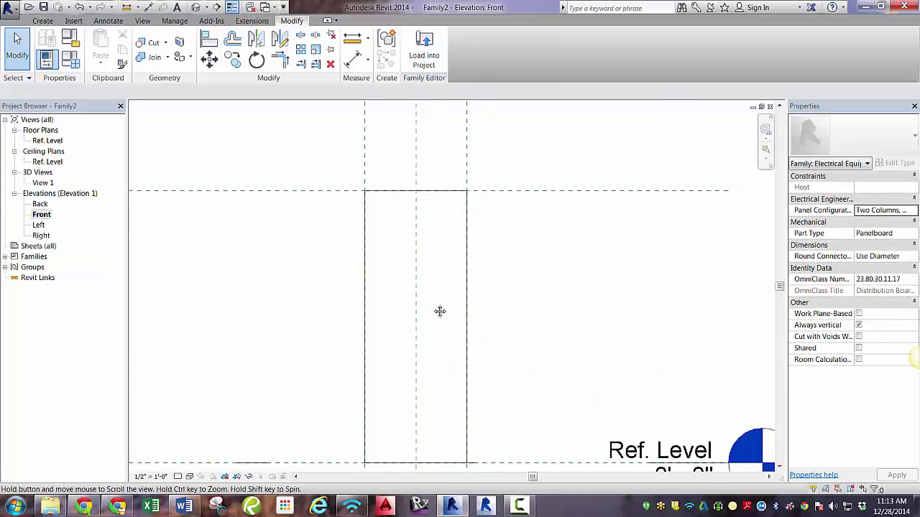
click(52, 22)
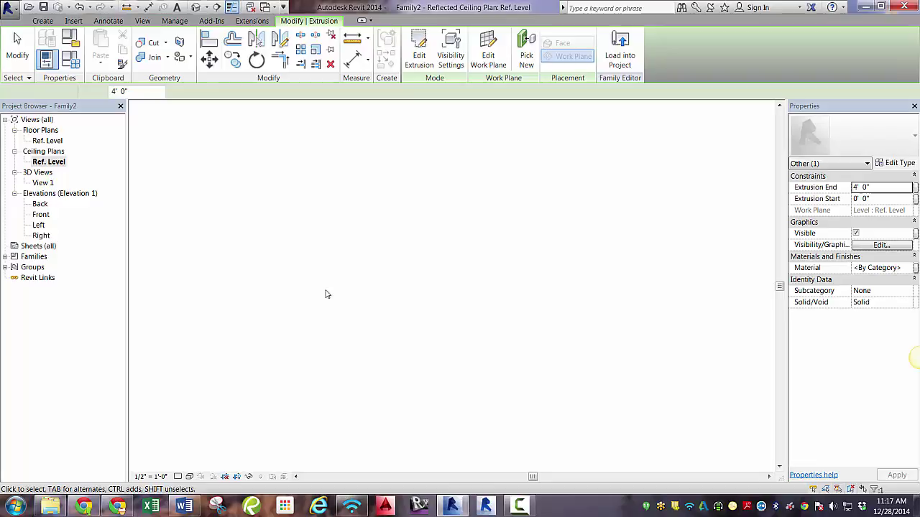
- Tile all open views, frame the extrusion in the floor plan, and close the reflected ceiling plan
scroll(498, 374, up, 3)
click(525, 365)
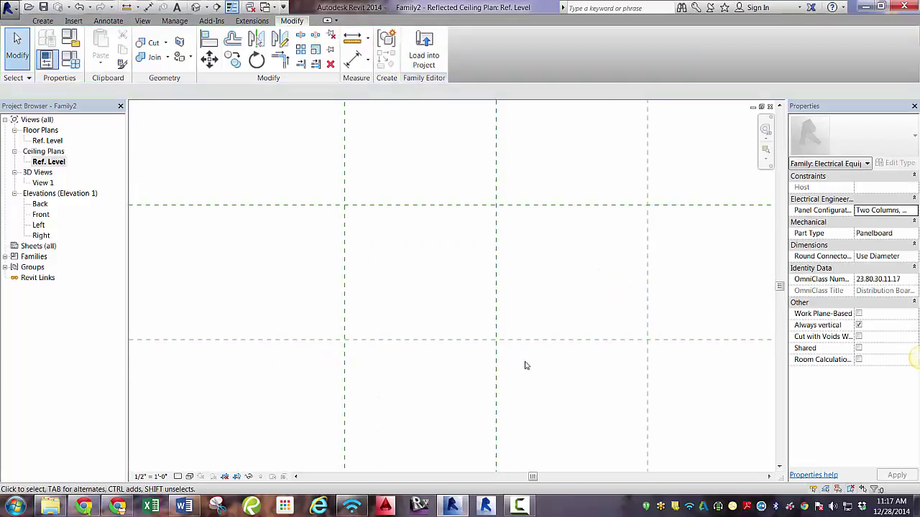
key(w)
key(t)
click(346, 368)
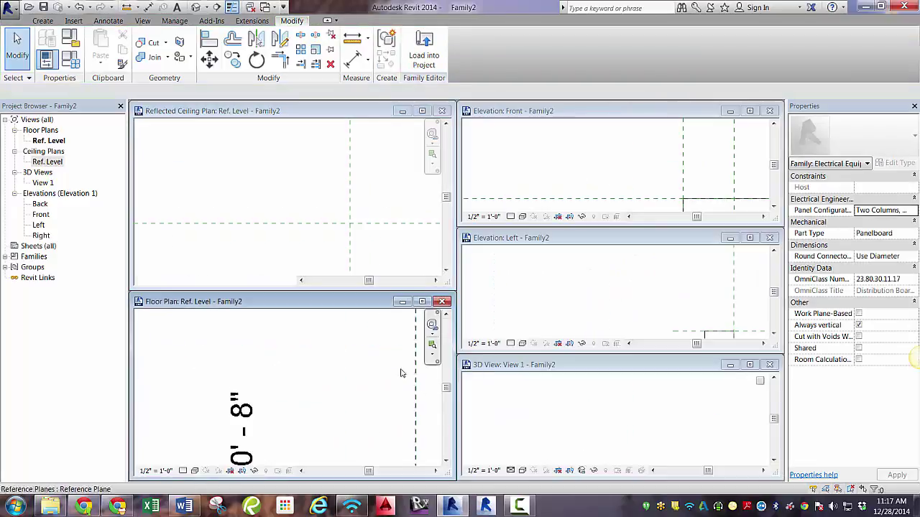
scroll(345, 367, down, 5)
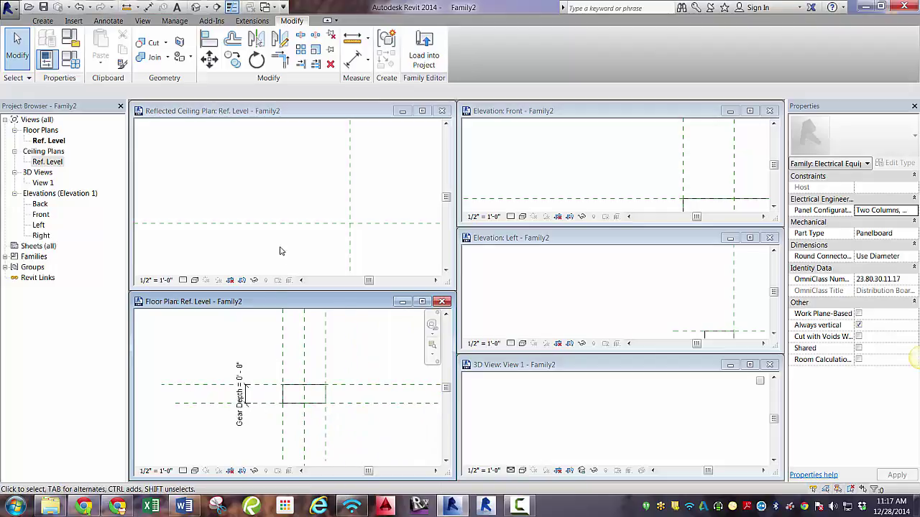
click(239, 240)
scroll(239, 239, down, 3)
click(442, 110)
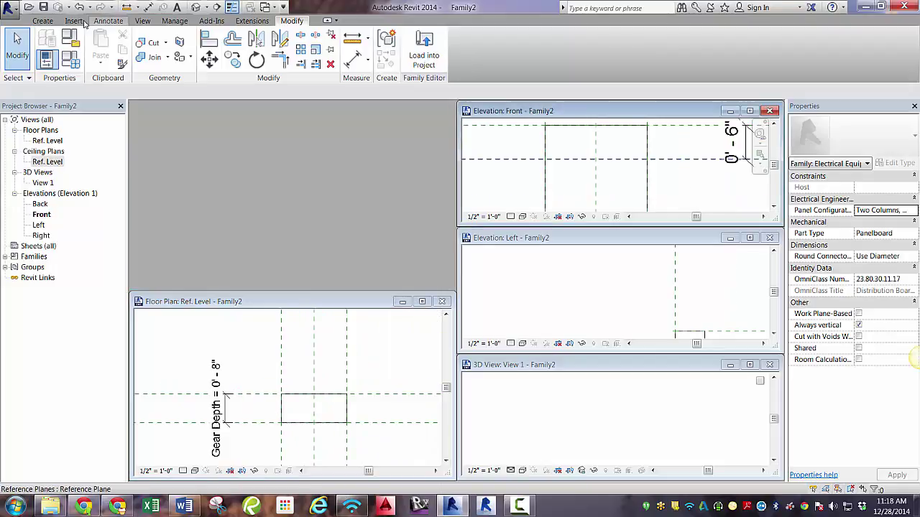
- Place model text reading XYZ on the extrusion's front face in the Front elevation, with its horizontal alignment set to Center
click(43, 21)
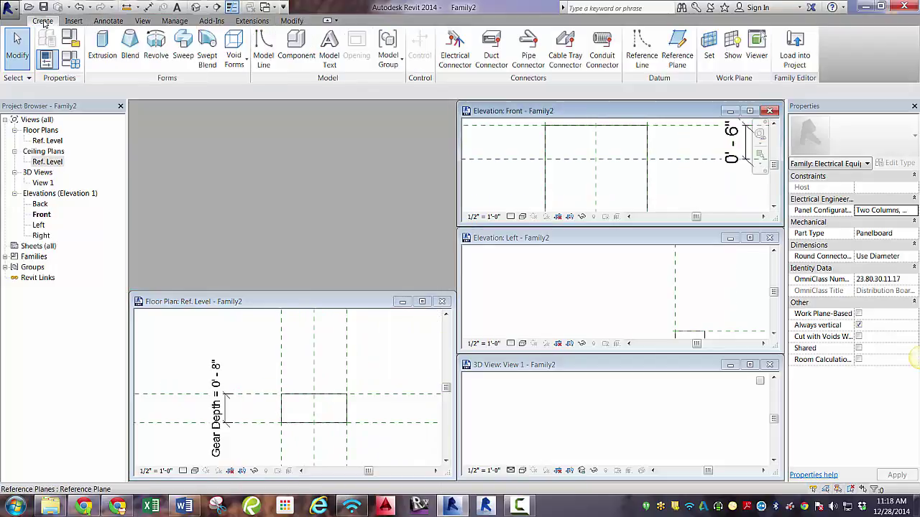
click(329, 52)
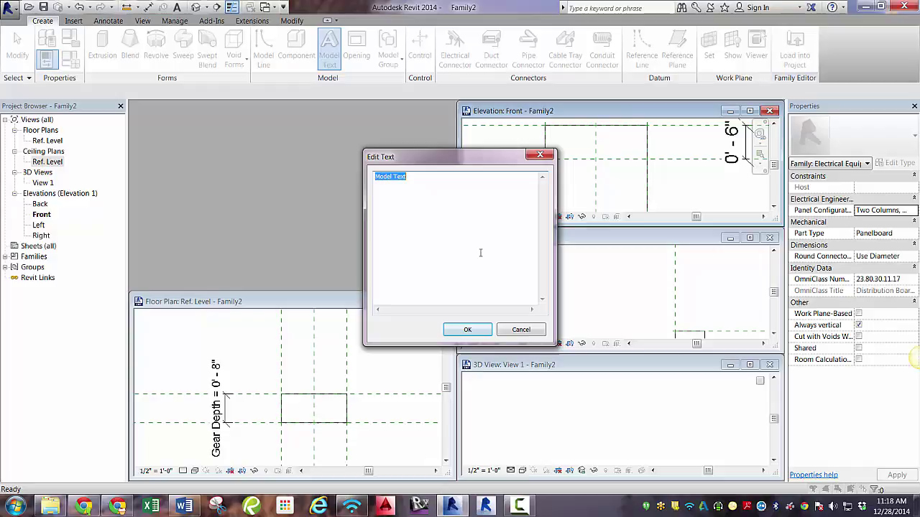
text(x)
click(467, 329)
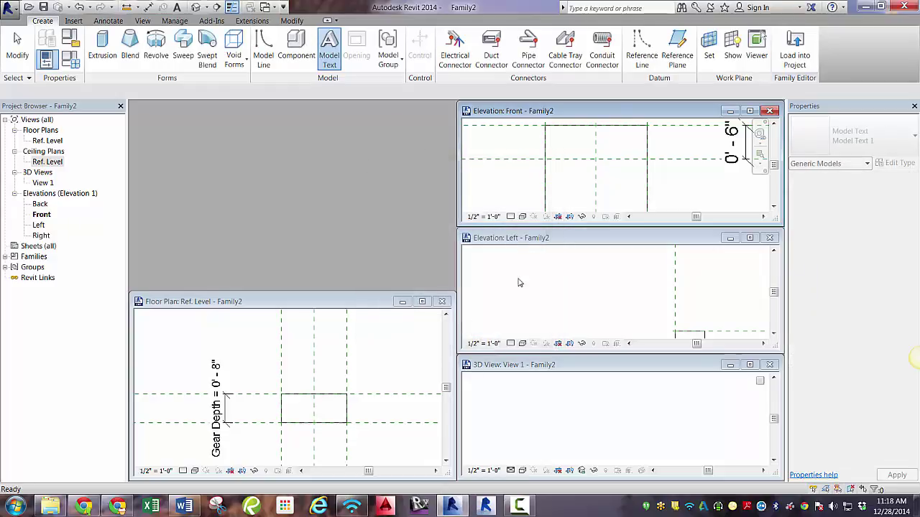
click(569, 187)
click(572, 189)
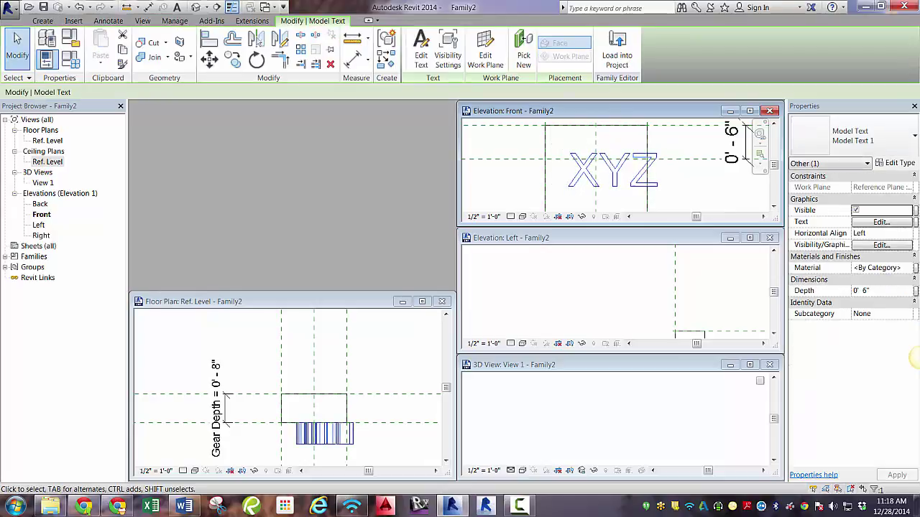
click(910, 233)
click(876, 255)
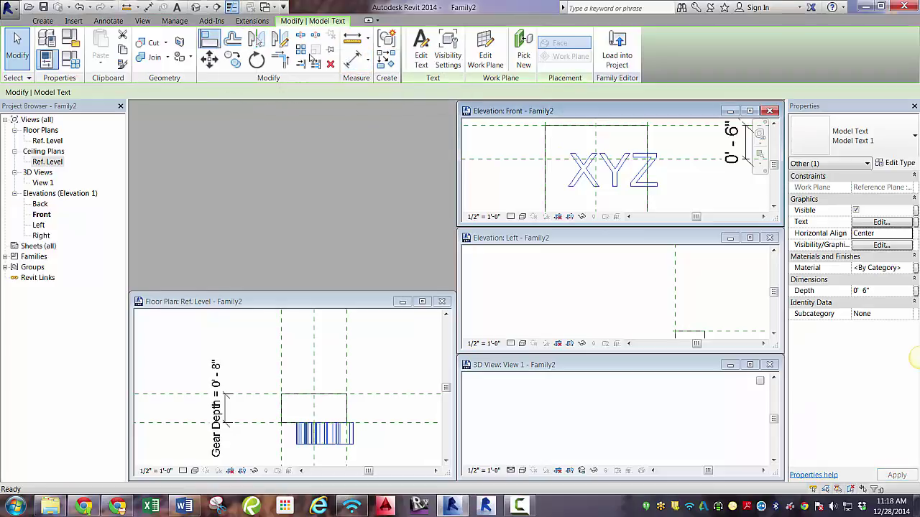
- Try to align the XYZ model text with the horizontal and centre reference planes, and undo the alignment
click(209, 39)
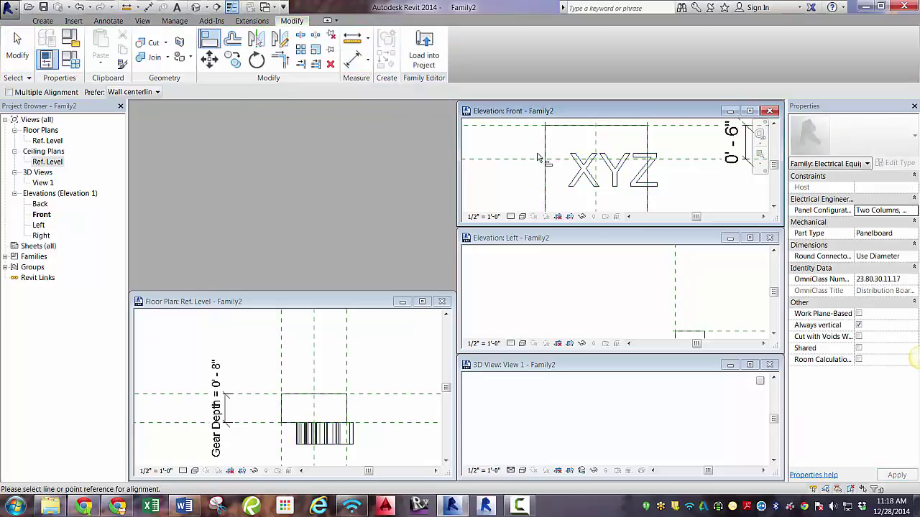
click(598, 171)
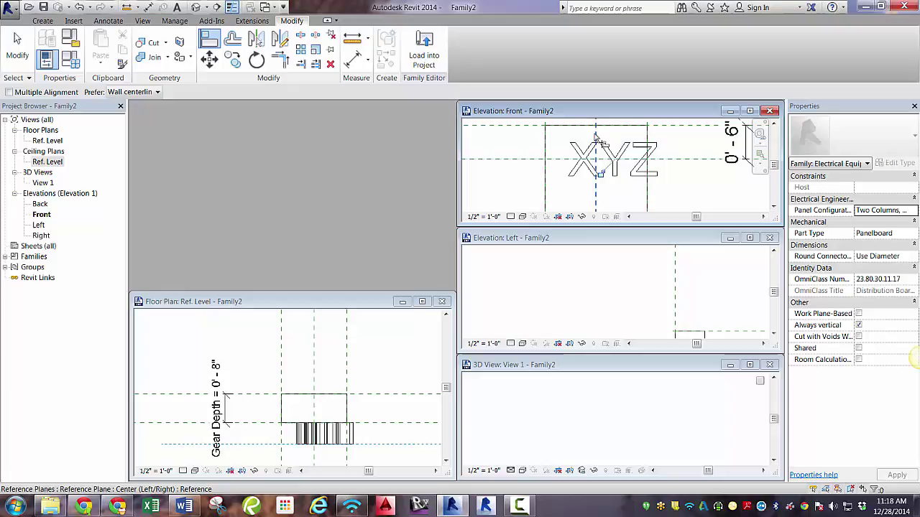
click(617, 156)
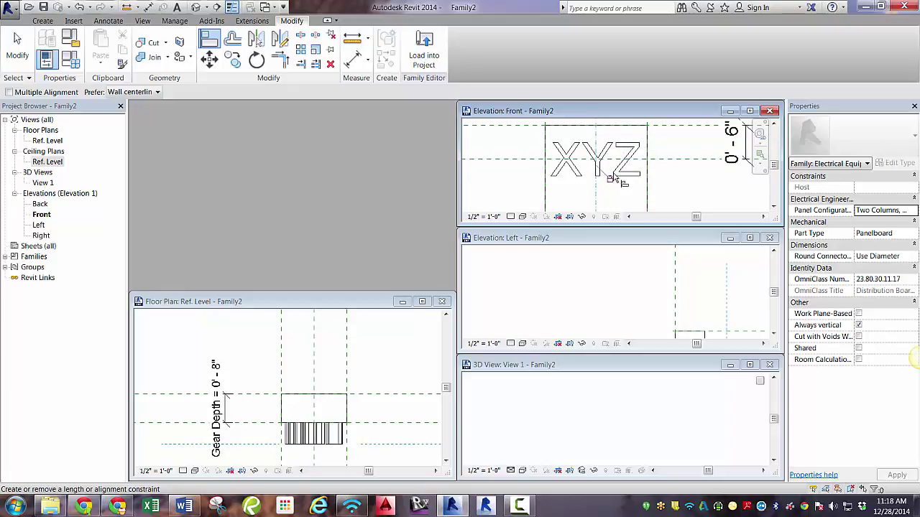
key(ctrl+z)
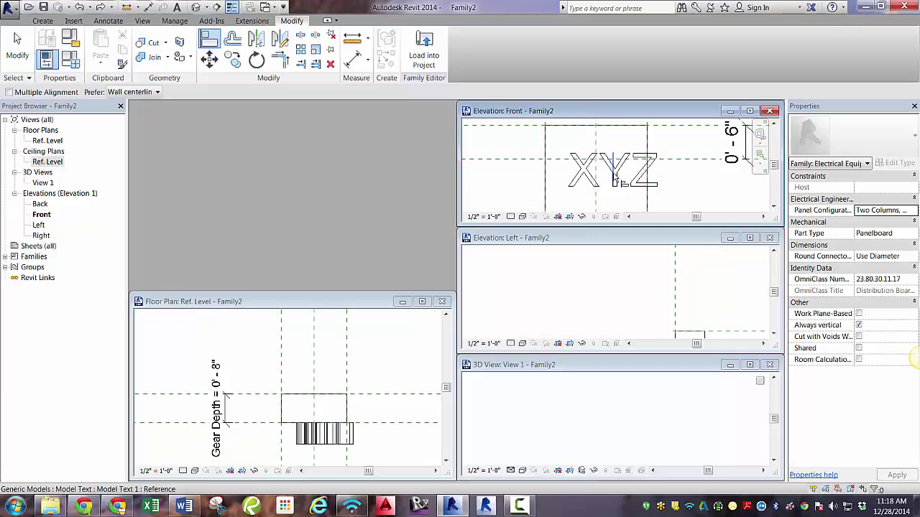
- Align and lock the XYZ model text to the horizontal reference plane below the extrusion's top and to the centre reference plane
click(554, 160)
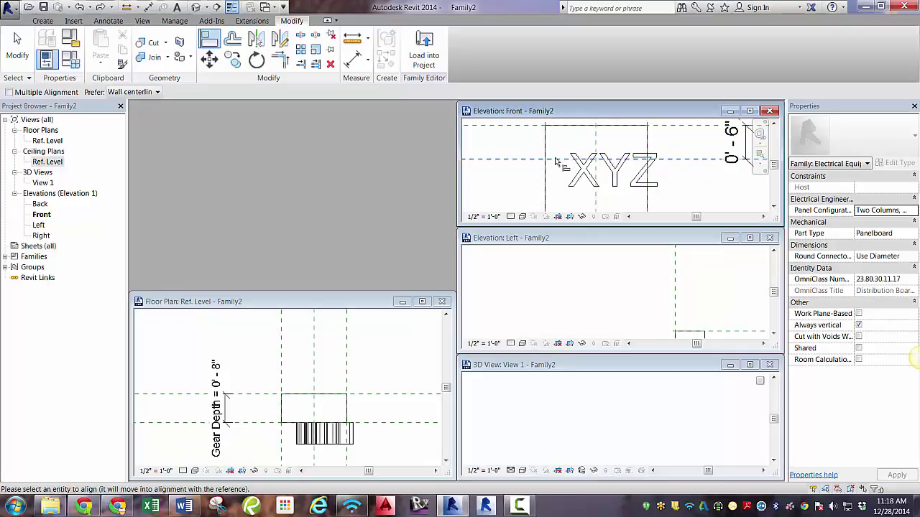
click(605, 175)
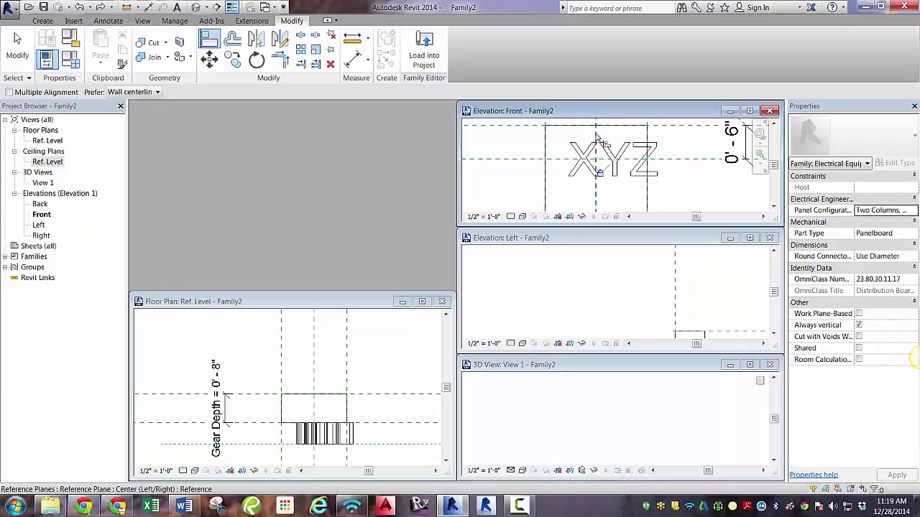
click(616, 151)
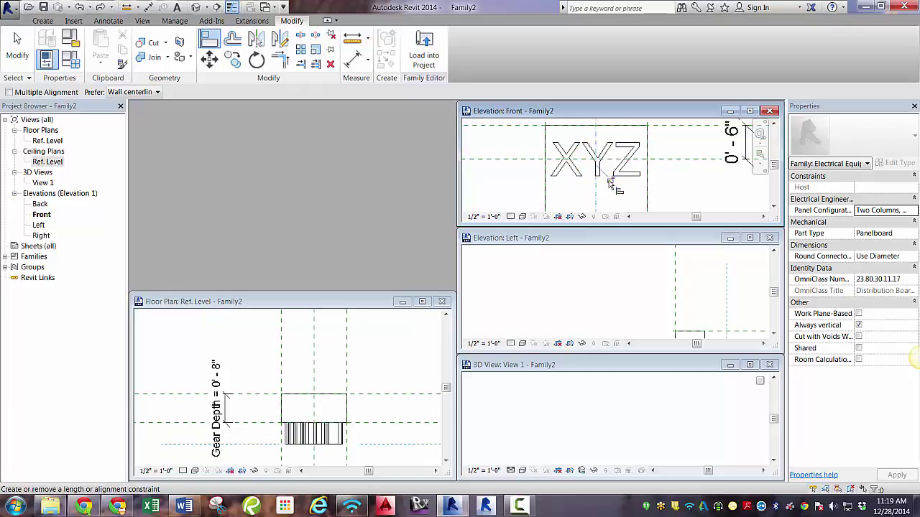
key(Escape)
key(Escape)
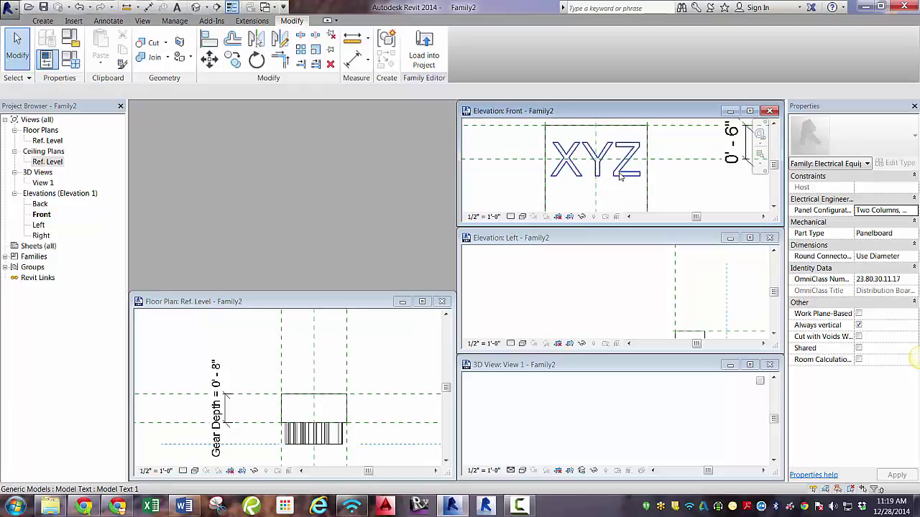
- Change the model text's wording to the long test string "sdfsdkjflskdjf;asldkjfaskdjf;slkdjfsldkjf"
click(610, 179)
click(878, 223)
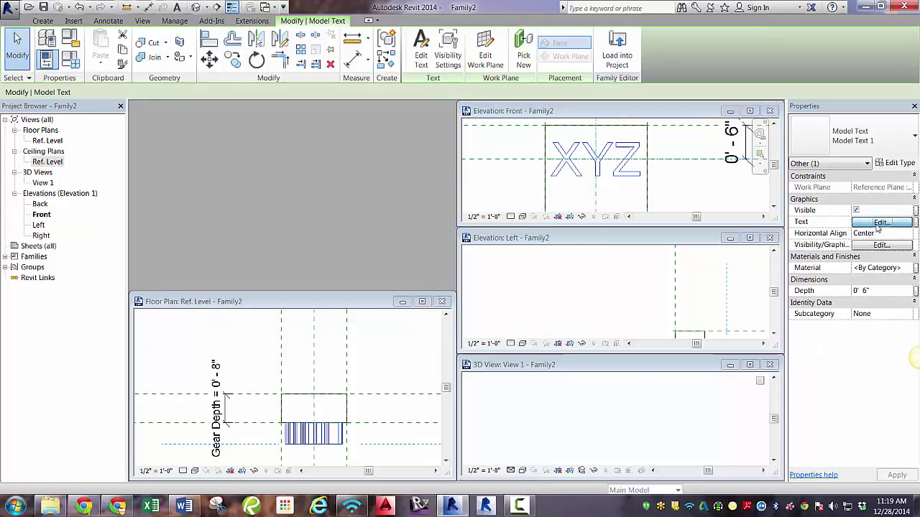
text(sdfsdkjflskdjf;asldkjfaskdjf;slkdjfsldkjf)
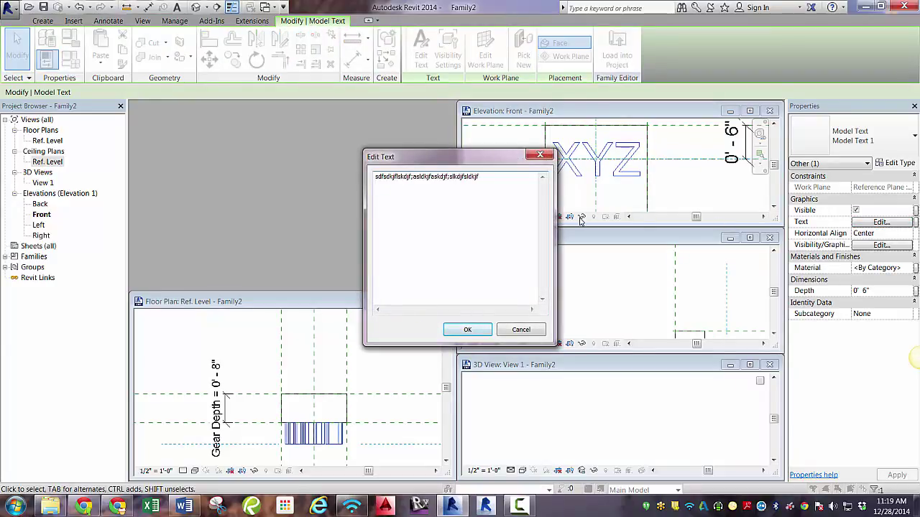
click(453, 331)
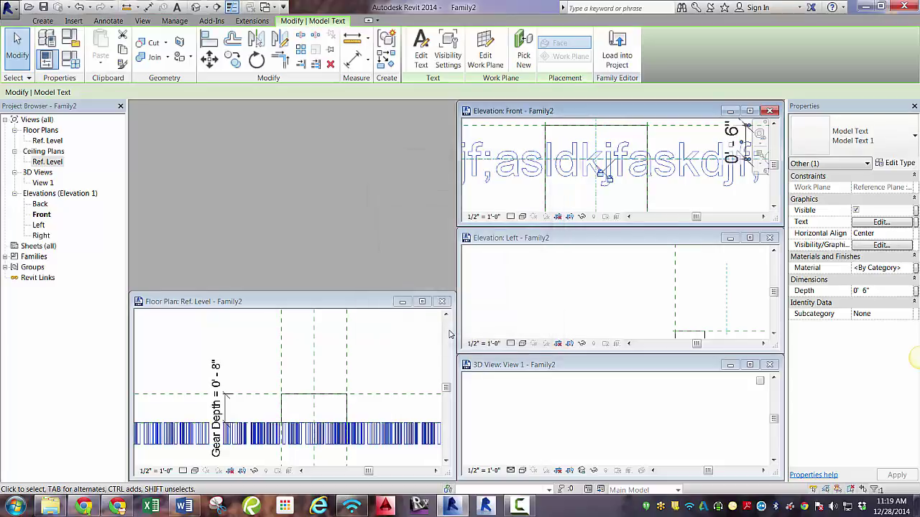
- Replace the model text with a name stacked one word per line, beginning "this", "really", "long", "panel"
click(881, 222)
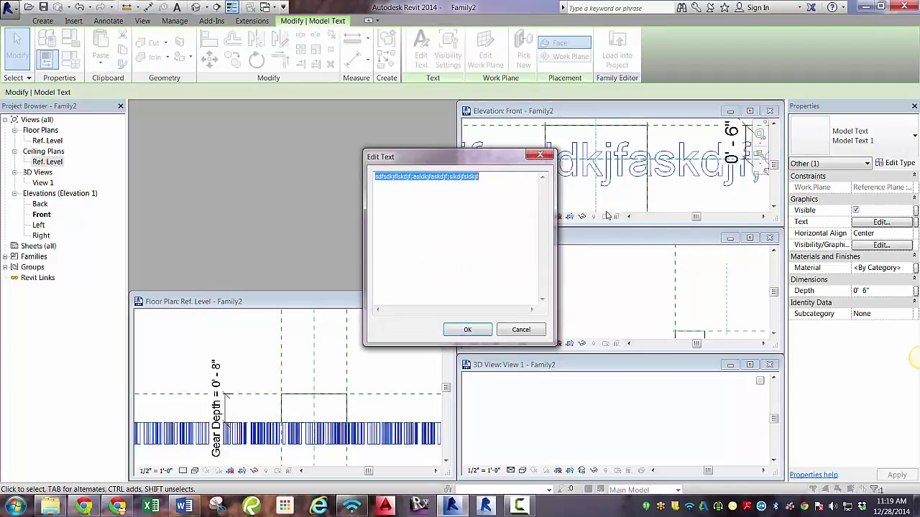
text(this)
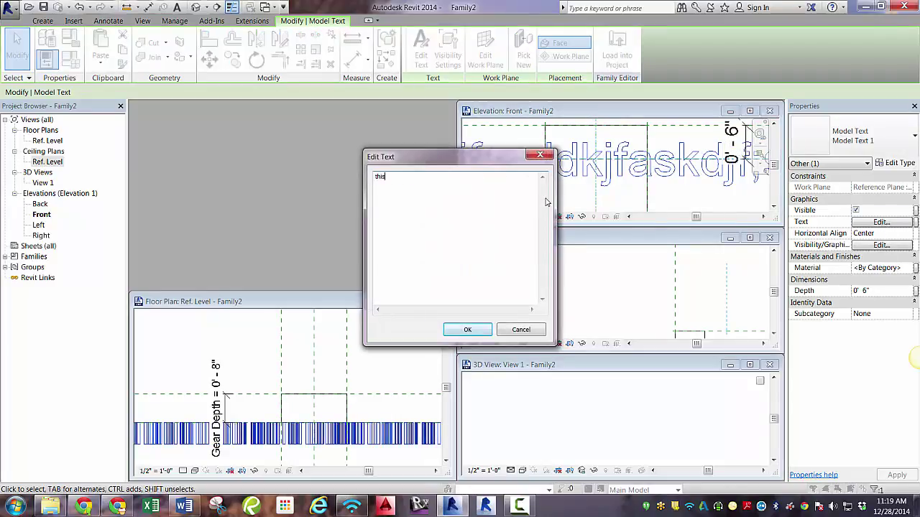
key(Return)
text(really)
key(Return)
text(pane)
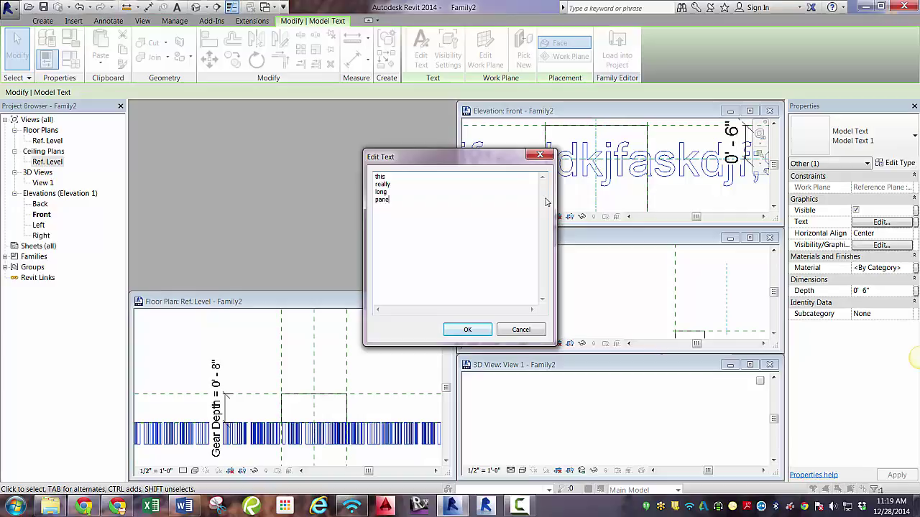
text(l)
key(Return)
text(ne)
click(467, 329)
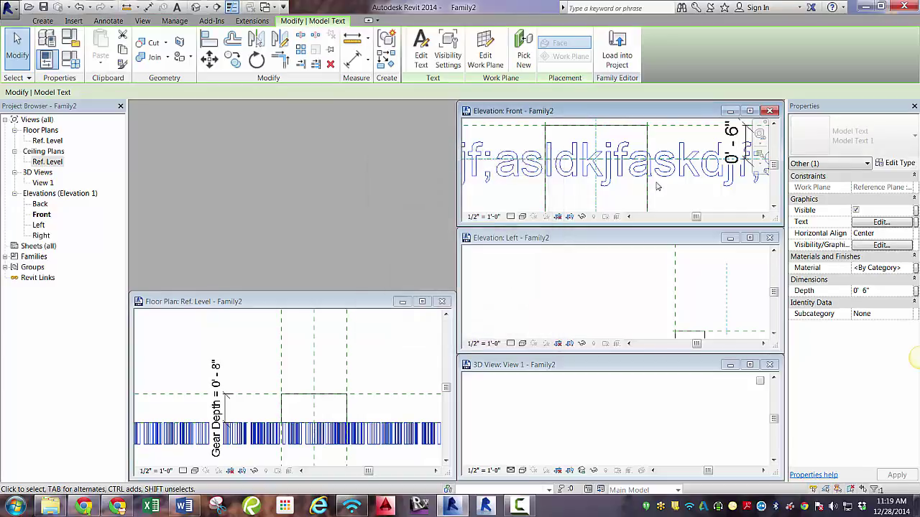
- Replace the stacked multi-line wording of the model text with "XYZ"
scroll(626, 148, down, 3)
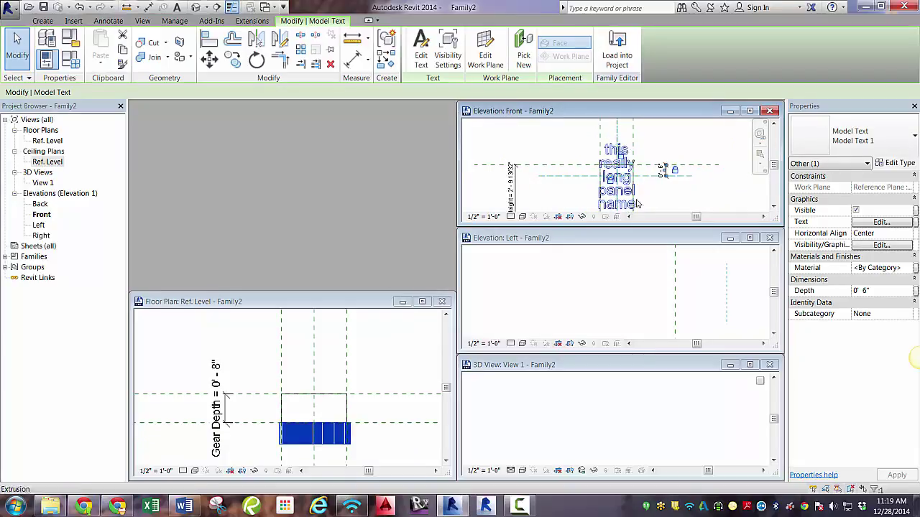
click(882, 224)
text(x)
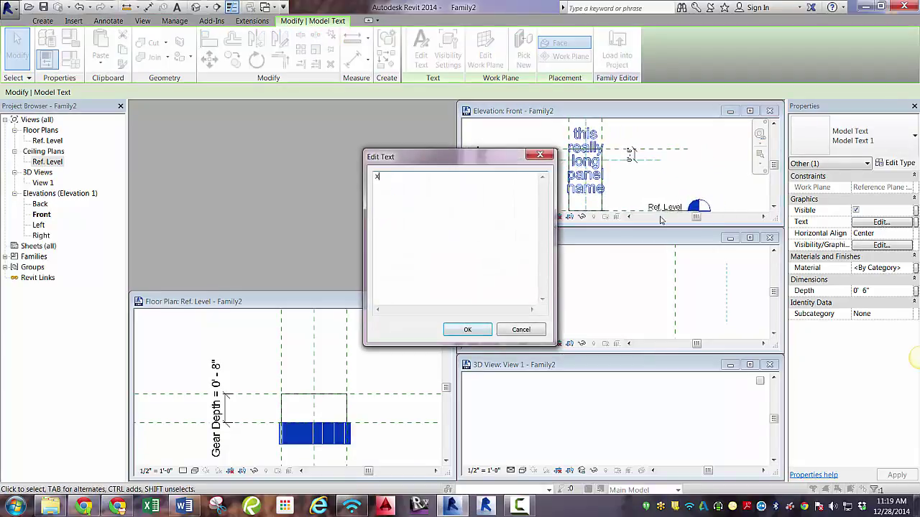
text(yz)
click(454, 330)
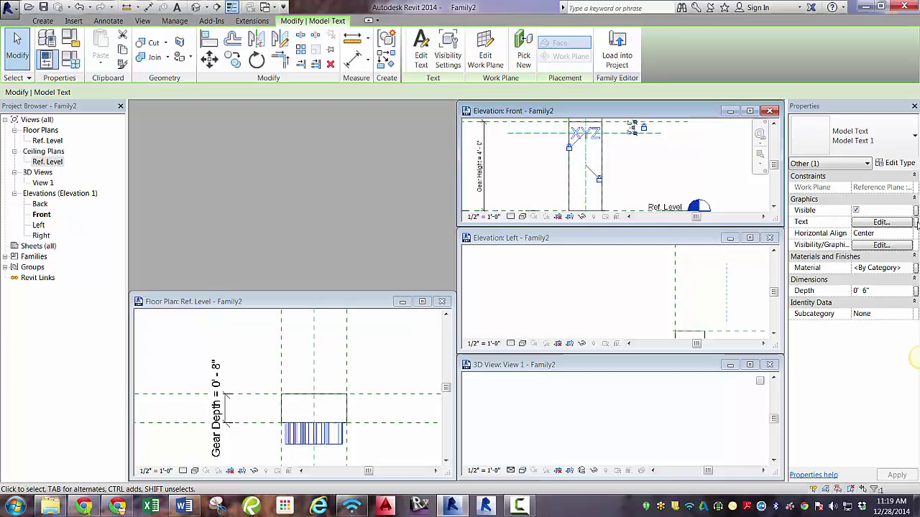
- Associate the model text's Text property with the Panel Name family parameter
click(916, 222)
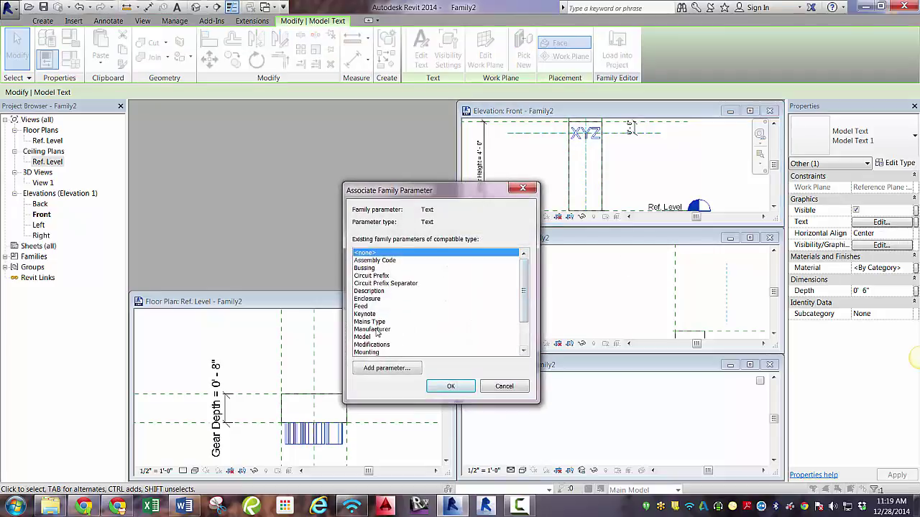
click(376, 330)
scroll(376, 333, down, 2)
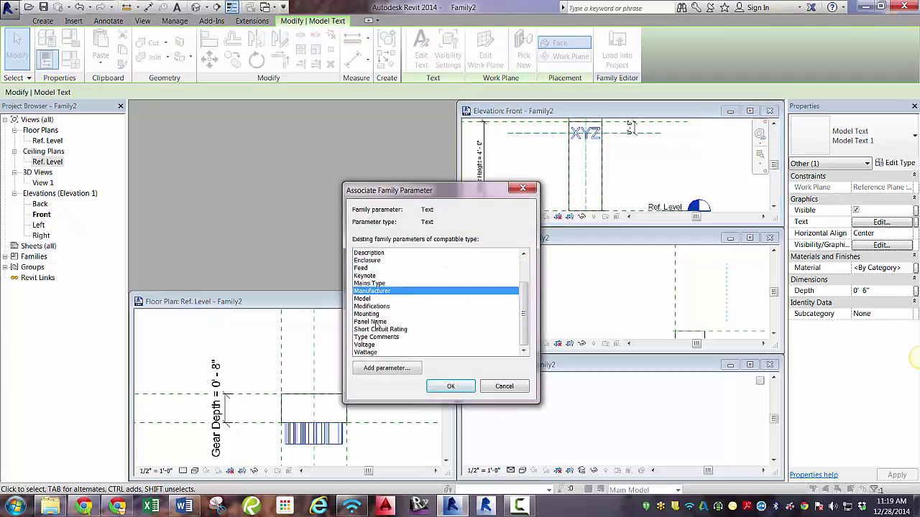
click(375, 321)
click(450, 386)
- Set the depth of the XYZ model text to 1"
click(896, 292)
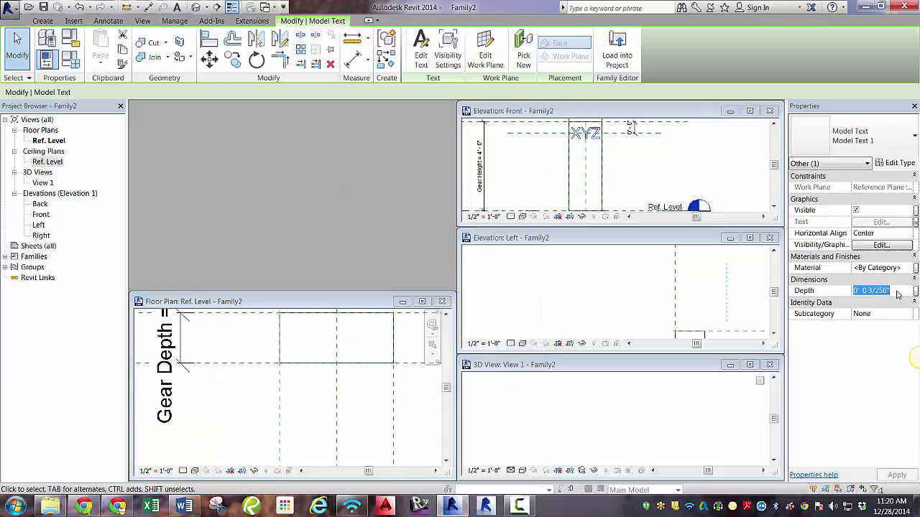
text(0)
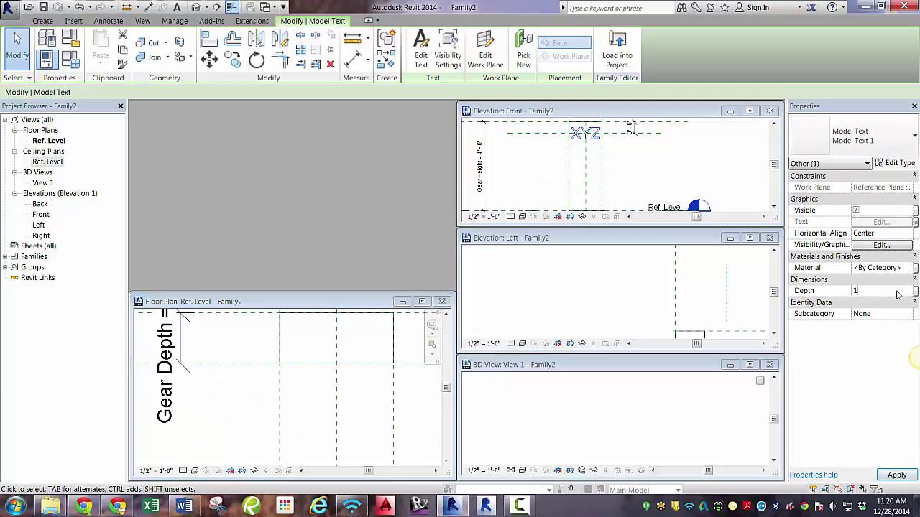
click(897, 475)
click(372, 378)
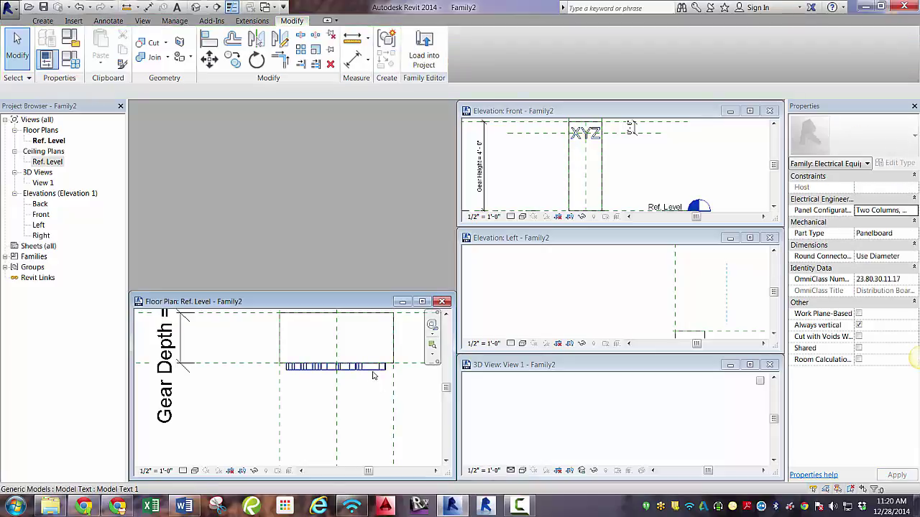
- In the floor plan, move the box's back reference plane across the Center (Front/Back) plane to a Gear Depth of about 6"
click(582, 305)
scroll(616, 267, up, 3)
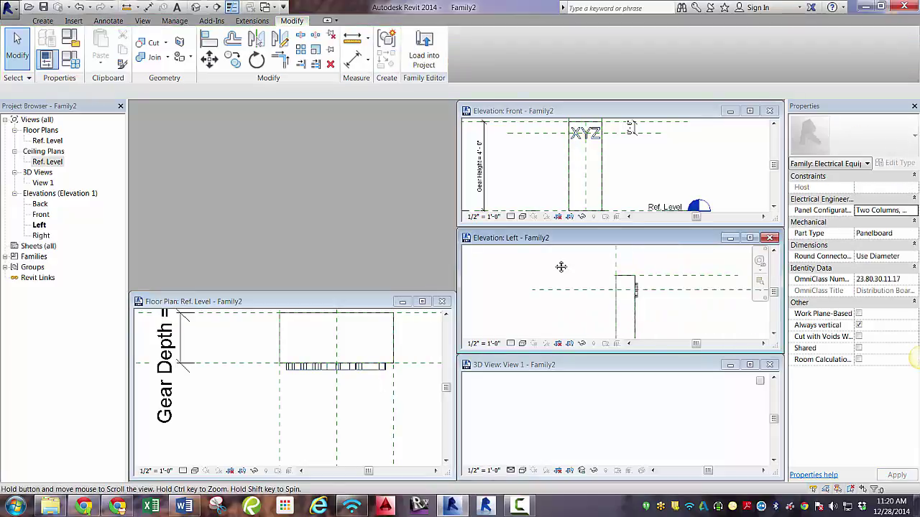
click(625, 291)
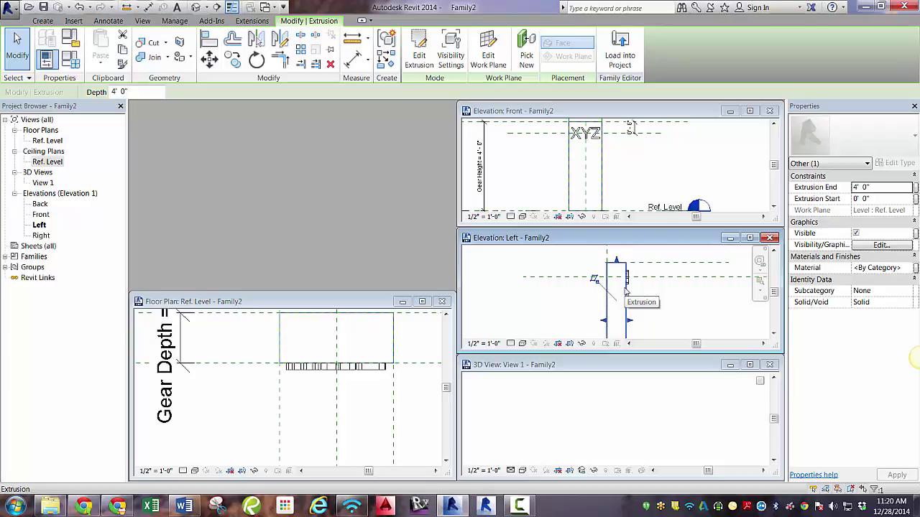
scroll(264, 352, down, 3)
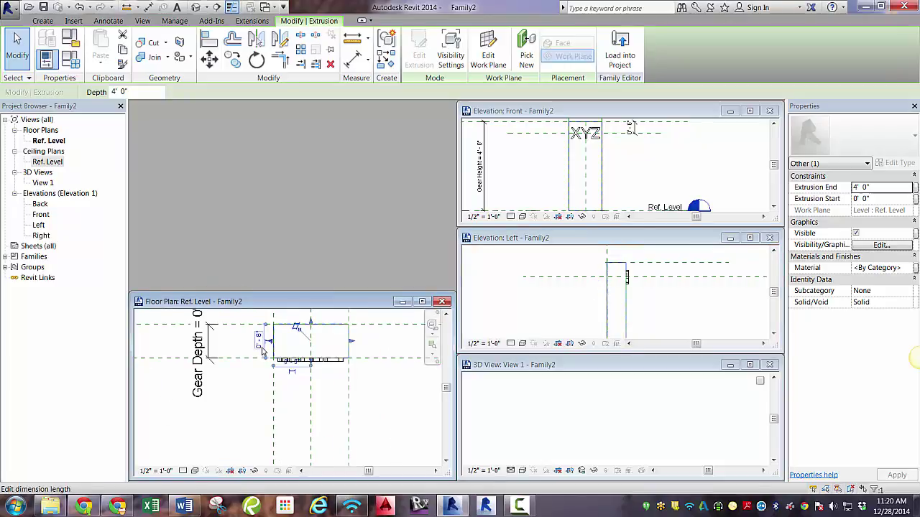
click(234, 396)
click(233, 324)
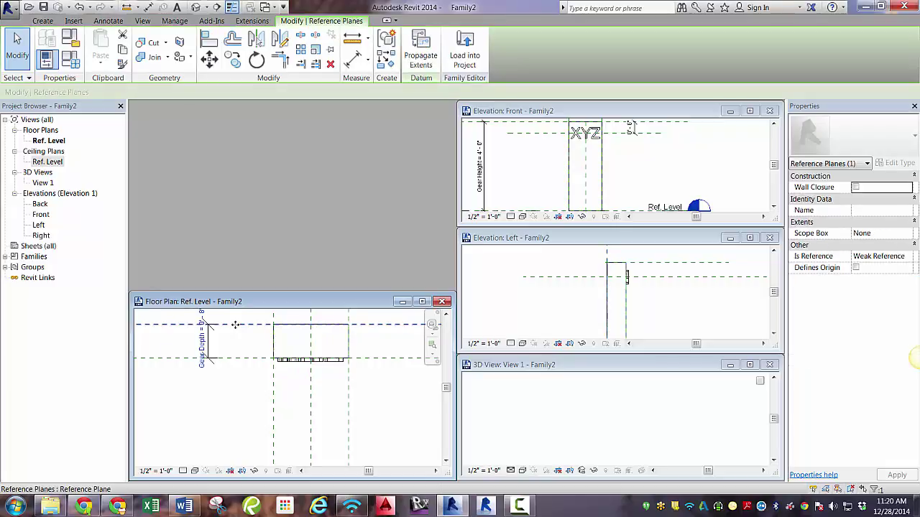
drag(237, 361, 238, 383)
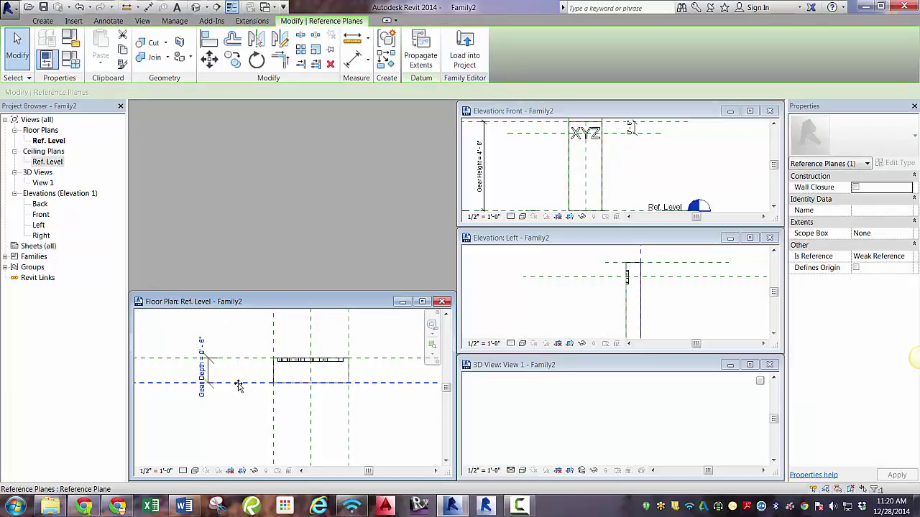
- In the left elevation, move the XYZ model text down along the box, off the horizontal reference plane
click(319, 365)
click(655, 241)
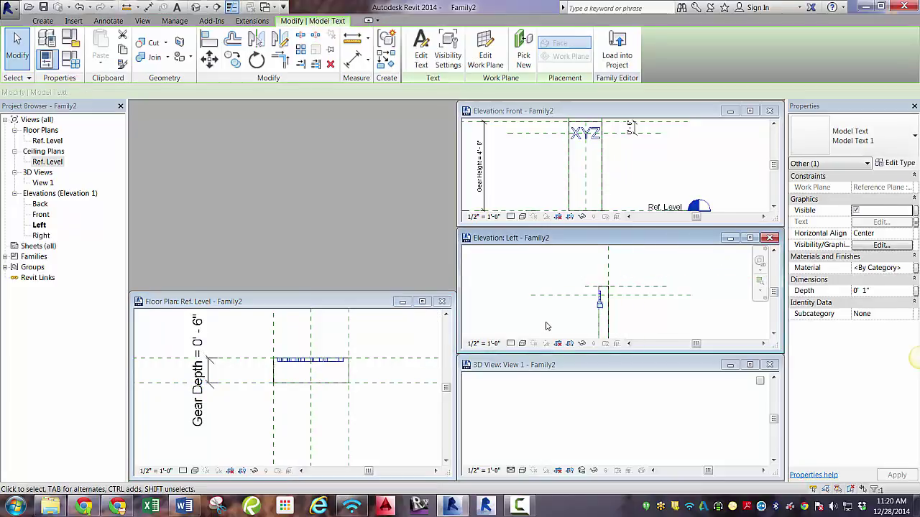
scroll(596, 263, down, 2)
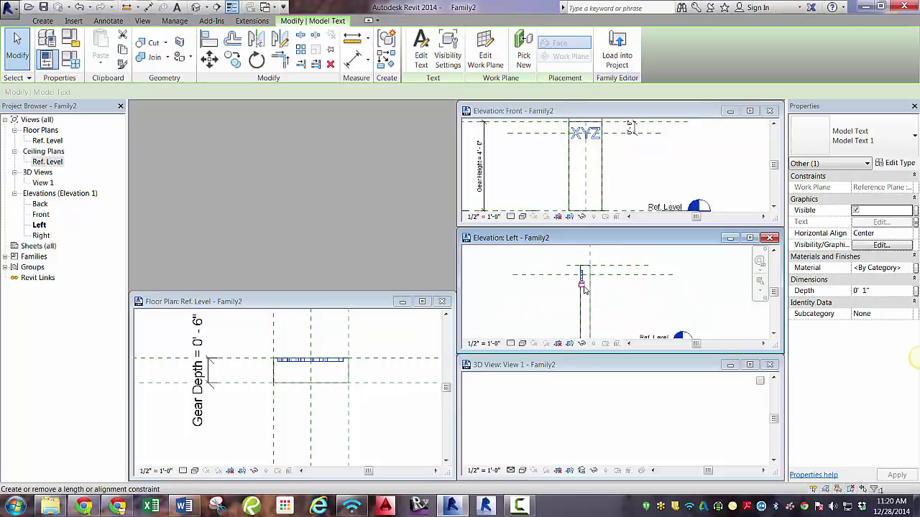
scroll(563, 285, up, 3)
drag(562, 287, 565, 307)
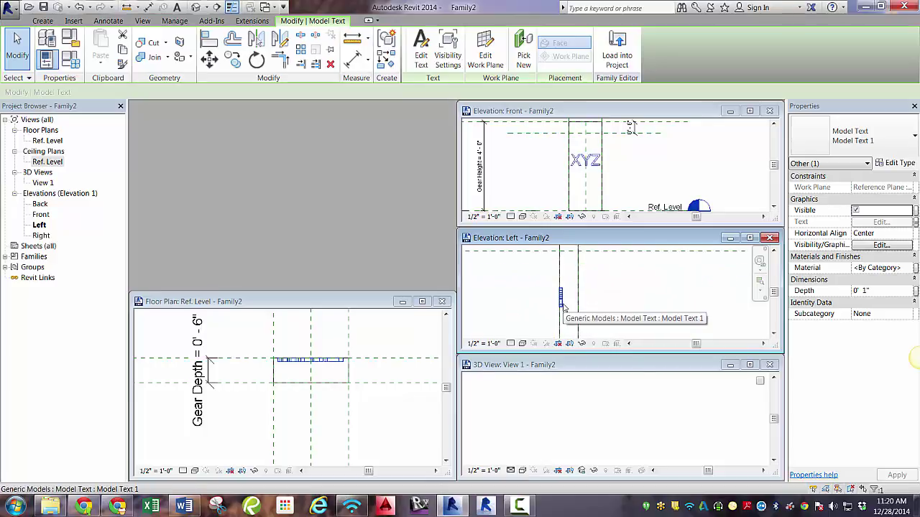
scroll(531, 302, down, 1)
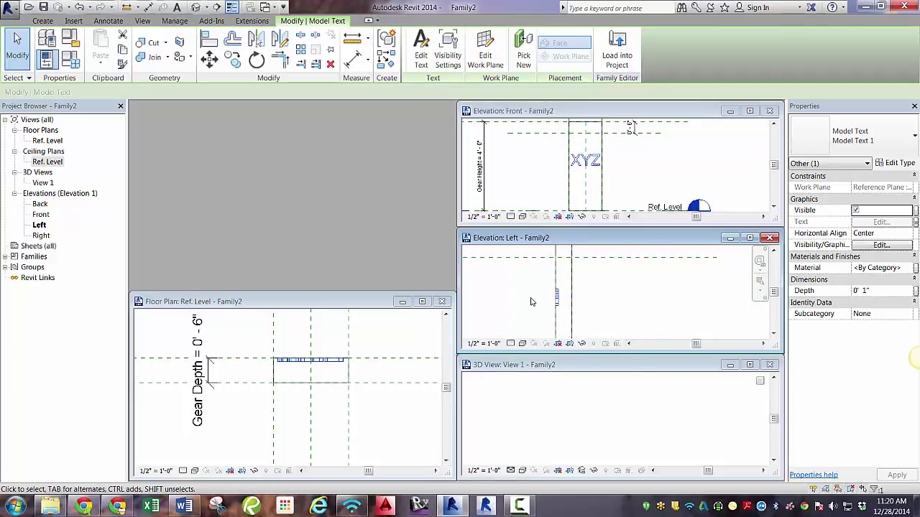
- Change the model text's work plane from Center (Front/Back) to the reference plane on the opposite face of the box
click(480, 59)
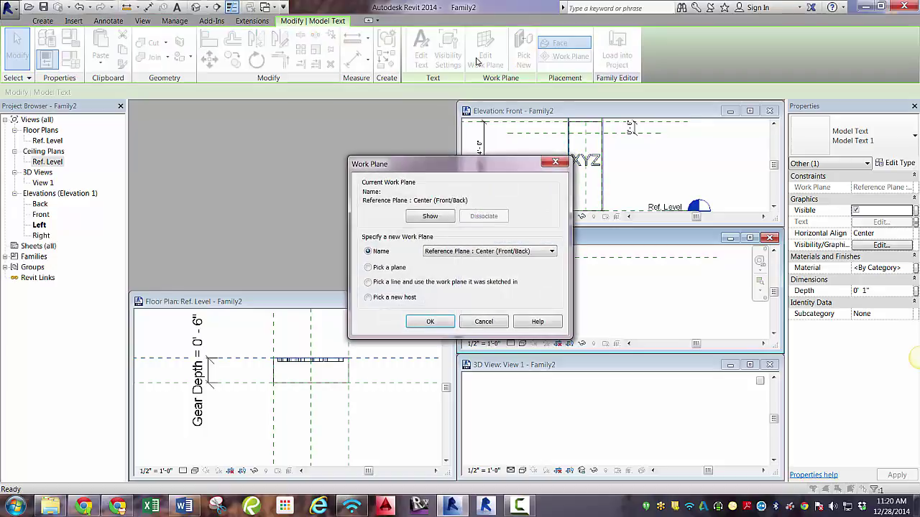
click(503, 252)
click(504, 254)
click(429, 321)
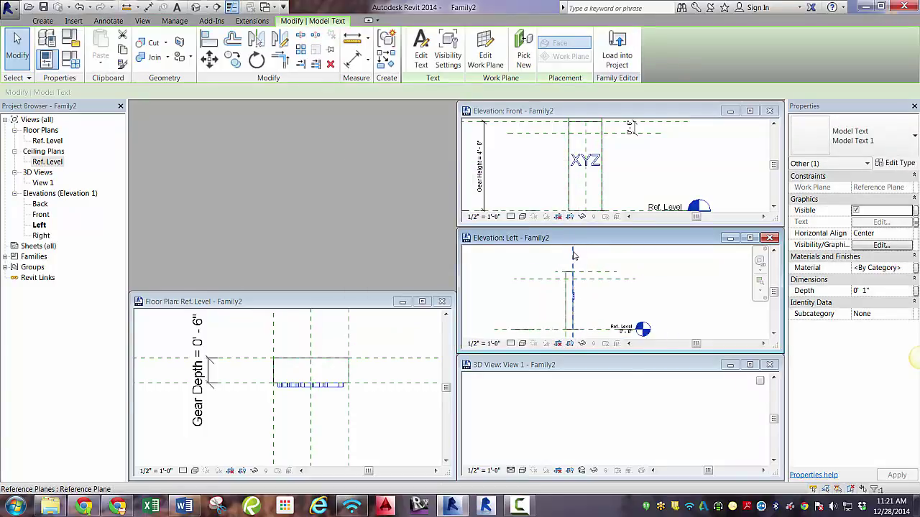
click(574, 307)
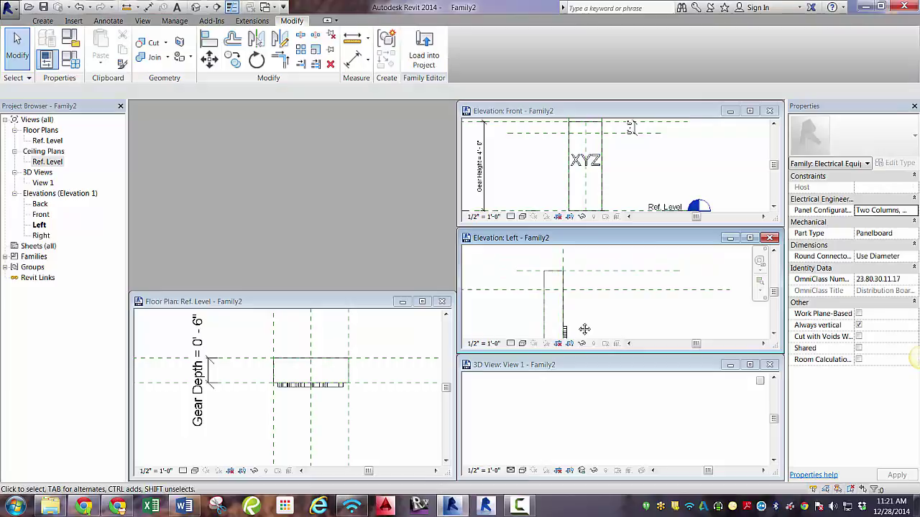
- Align the XYZ model text in the front elevation to the horizontal reference plane below the box's top
middle_drag(622, 161, 626, 177)
click(209, 40)
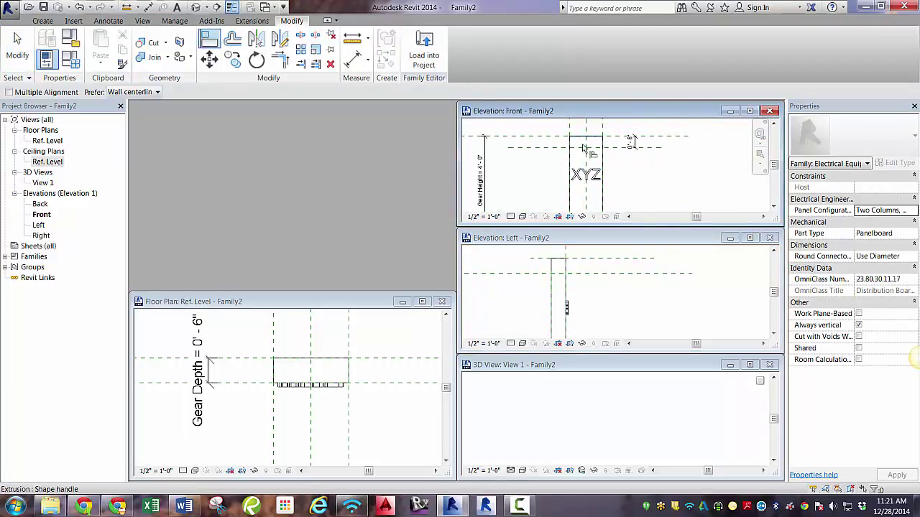
click(579, 173)
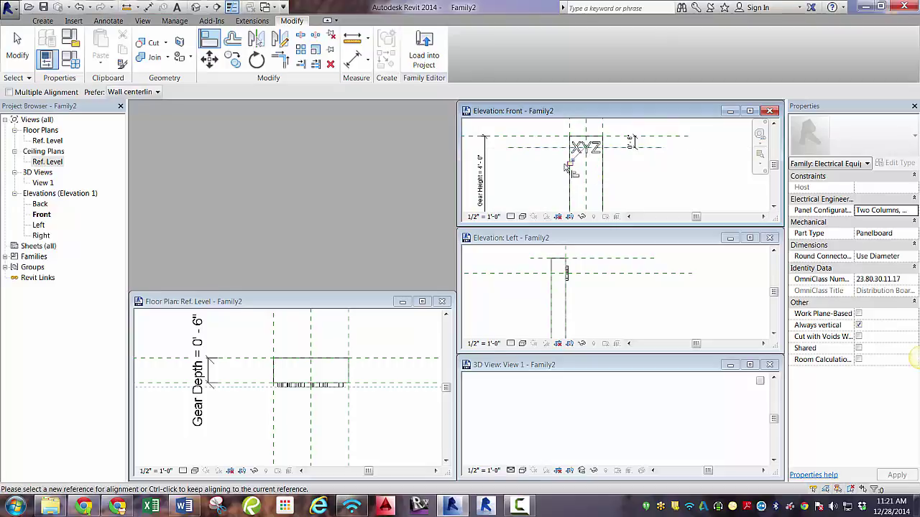
click(586, 149)
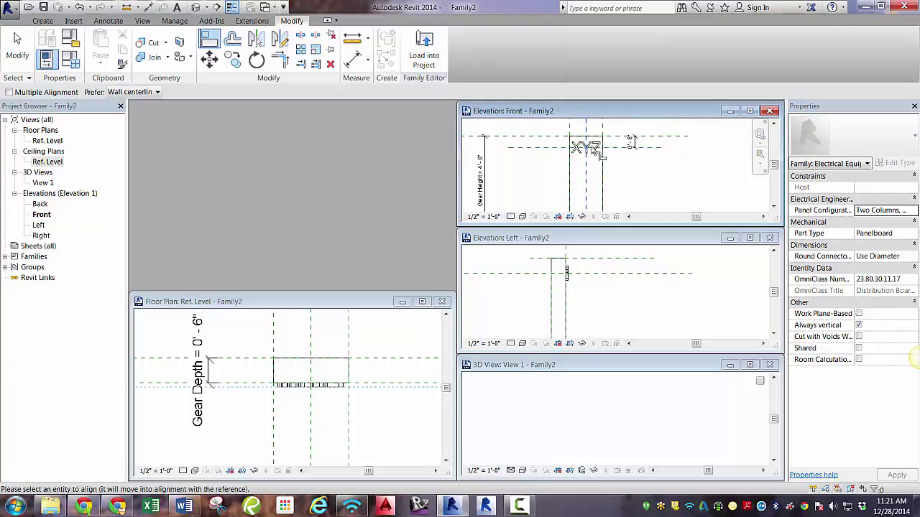
scroll(586, 149, up, 4)
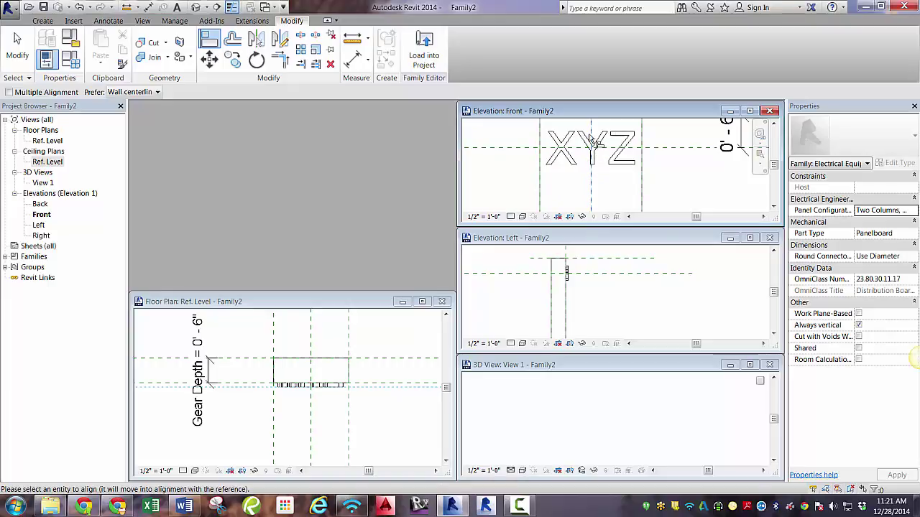
key(Escape)
key(Escape)
click(591, 143)
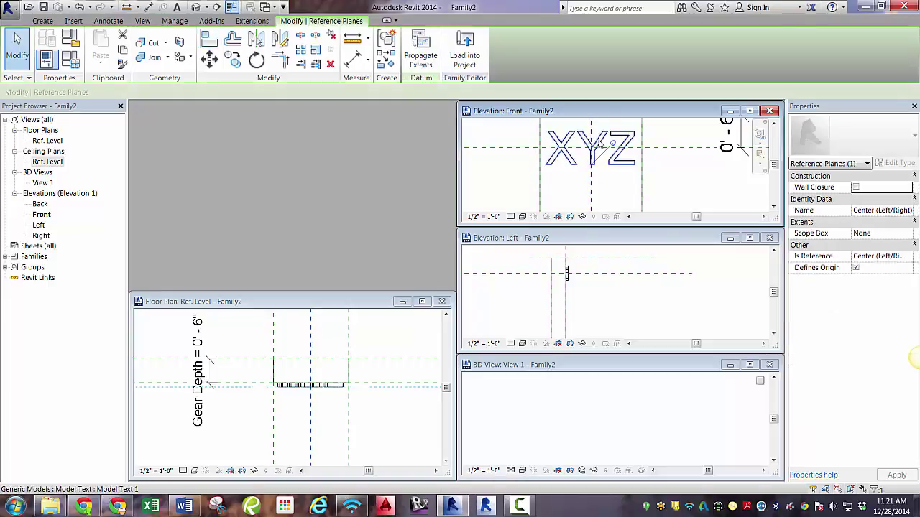
click(567, 152)
click(623, 185)
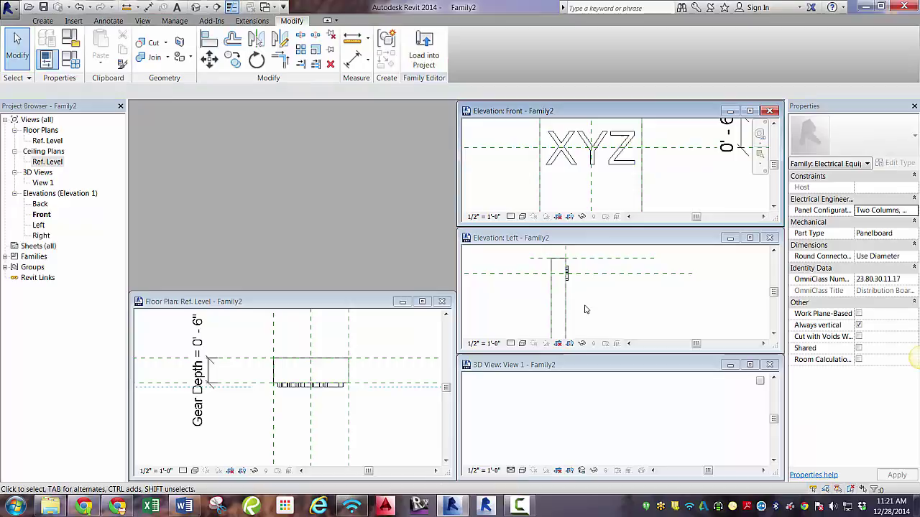
- Flex the Gear Depth dimension in the floor plan by setting it to 1' 0" and then 0' 5"
click(611, 301)
scroll(560, 294, down, 1)
click(232, 406)
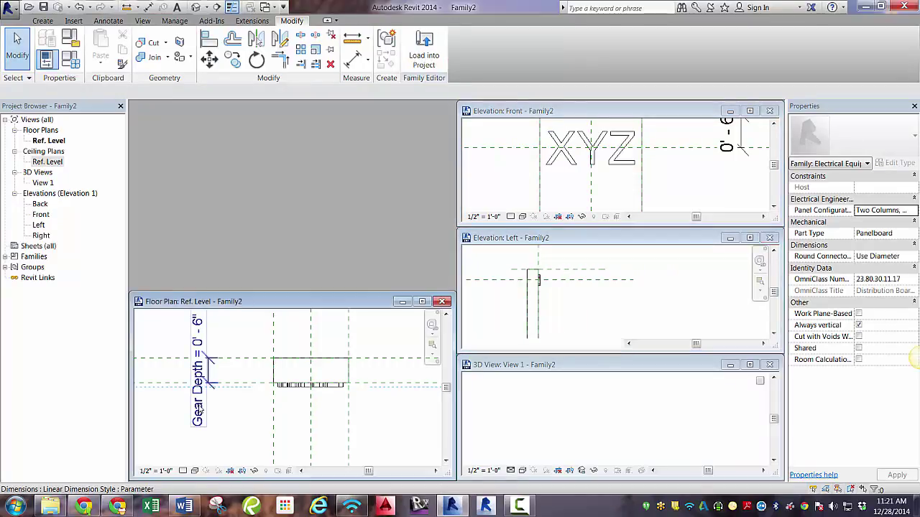
click(211, 370)
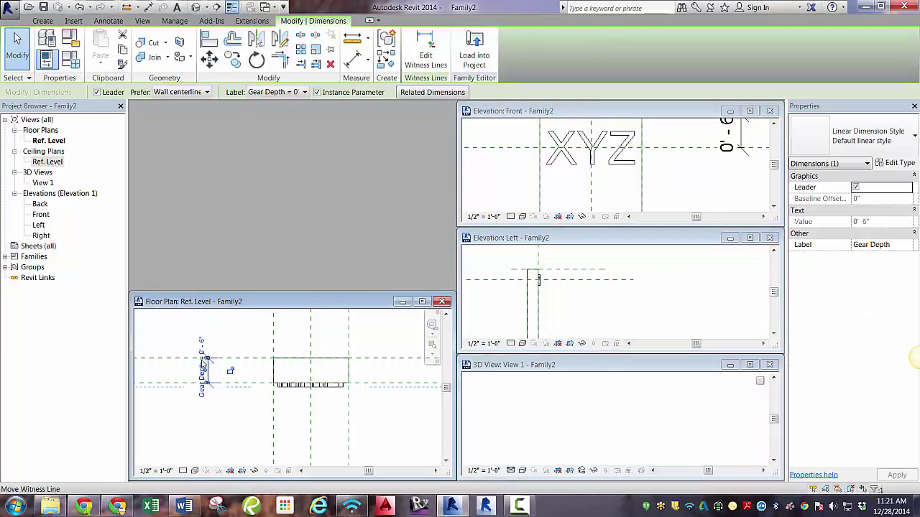
click(201, 352)
text(1)
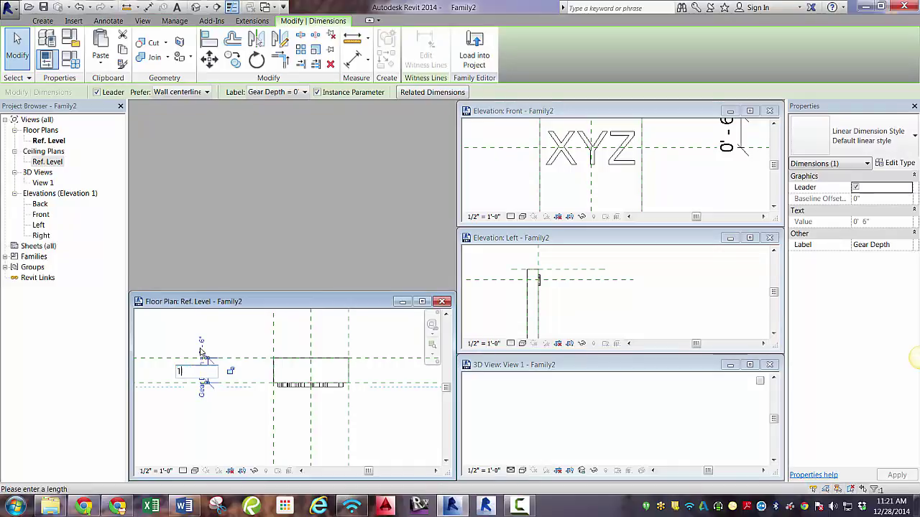
key(Return)
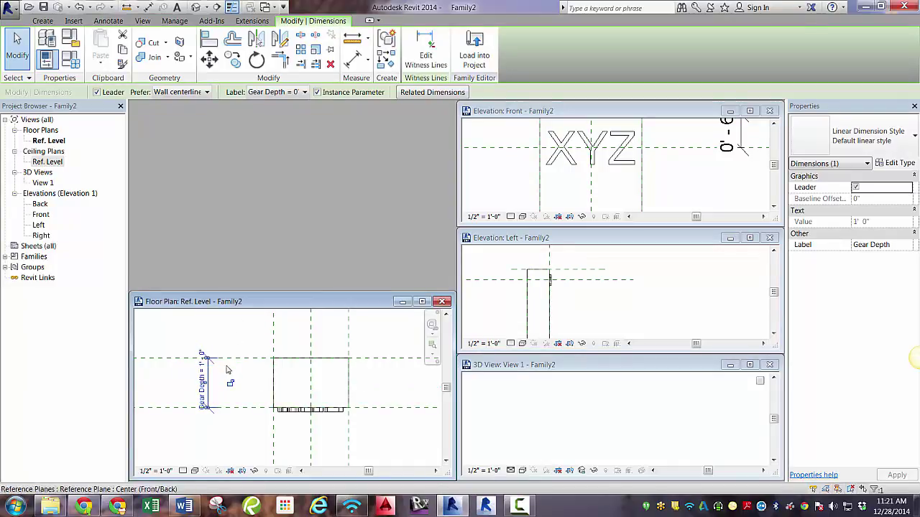
click(206, 374)
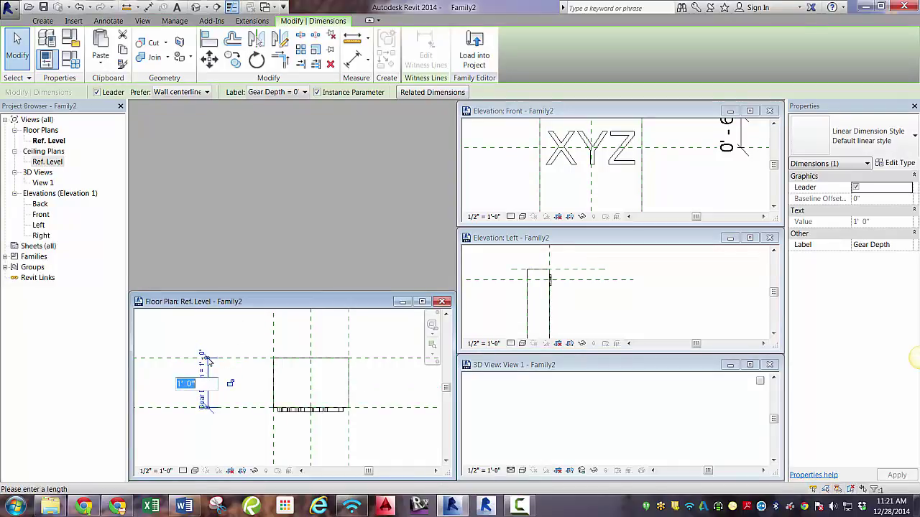
text(5)
key(Return)
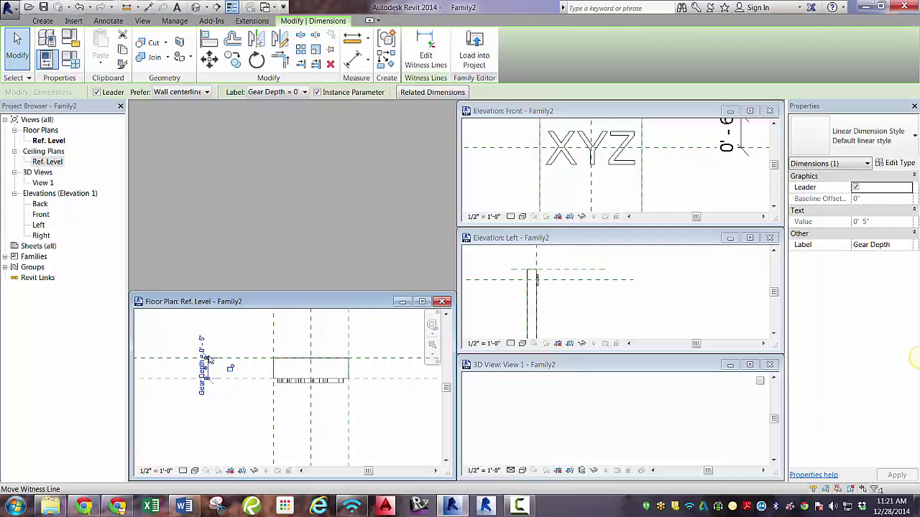
- Set the Gear Depth dimension to 0' 8" and deselect it
click(204, 350)
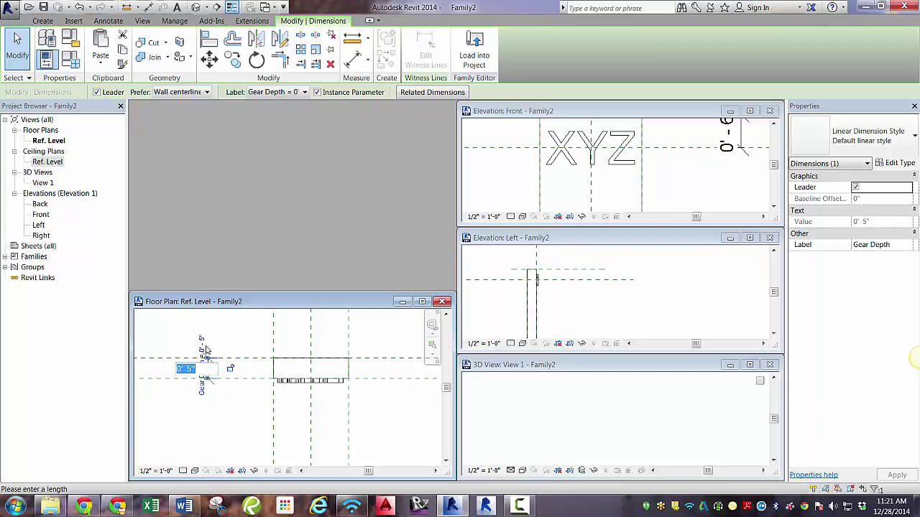
text(0' - 8)
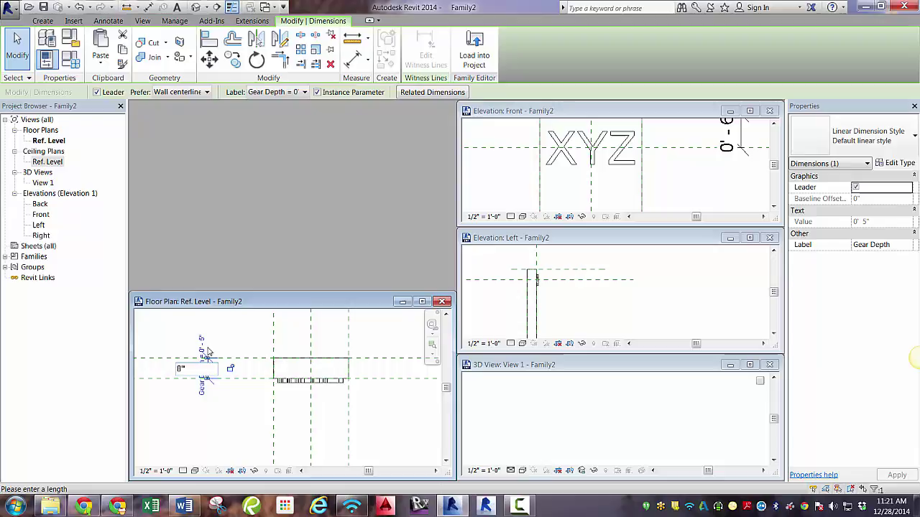
key(Return)
click(369, 423)
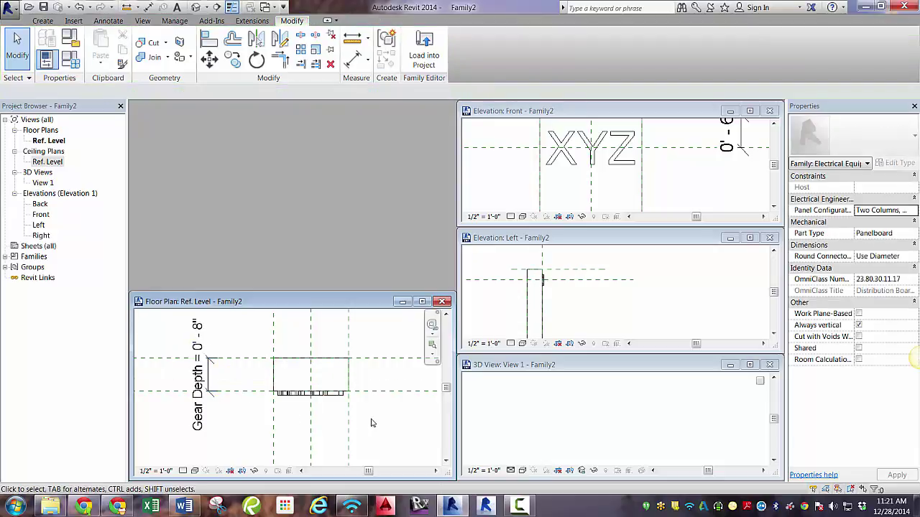
- Set the visual style of the front elevation to Consistent Colors
scroll(369, 423, down, 4)
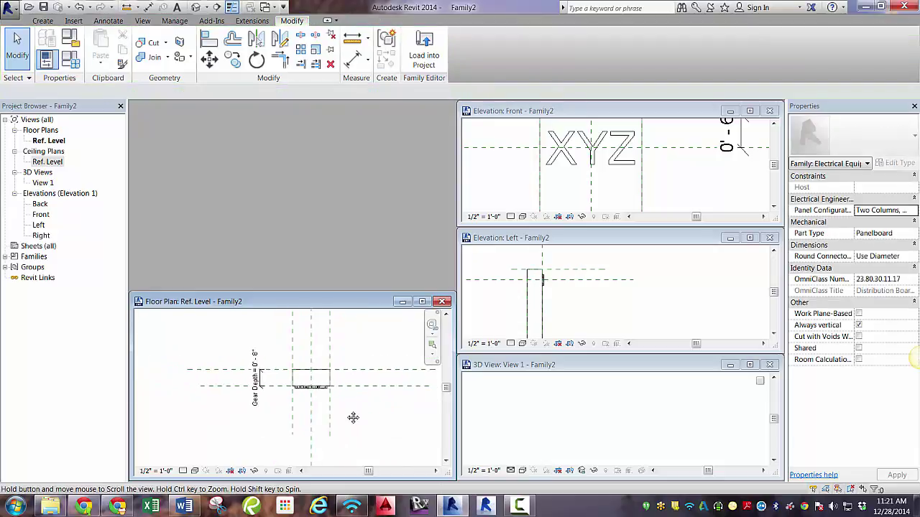
click(498, 201)
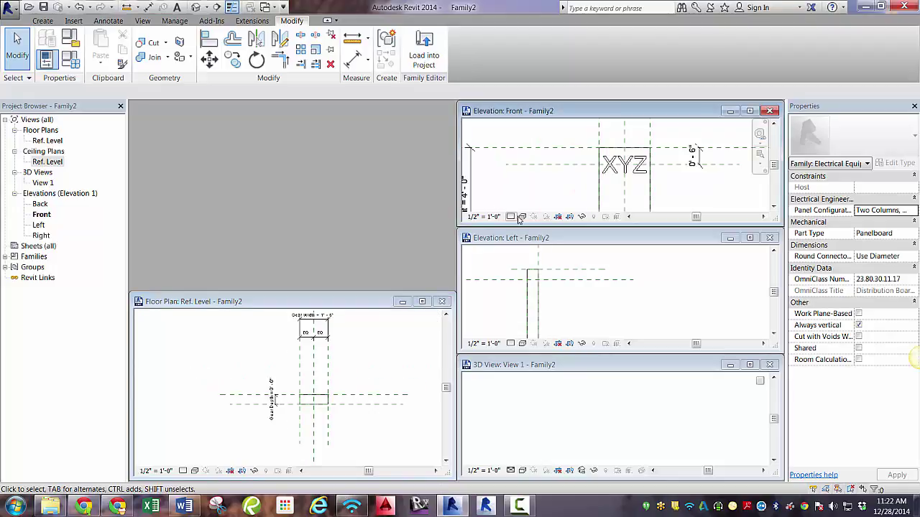
click(521, 216)
click(542, 181)
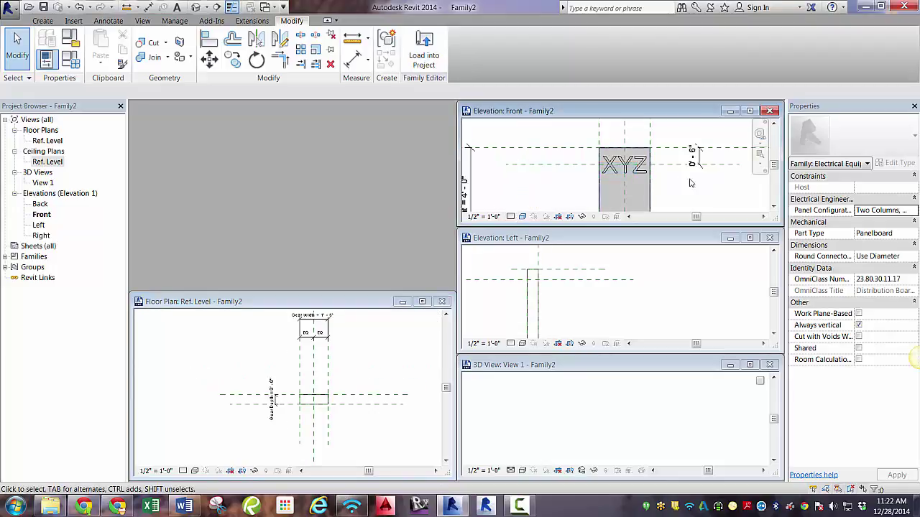
- Create a new material for the XYZ model text and rename it as Panel name
click(646, 177)
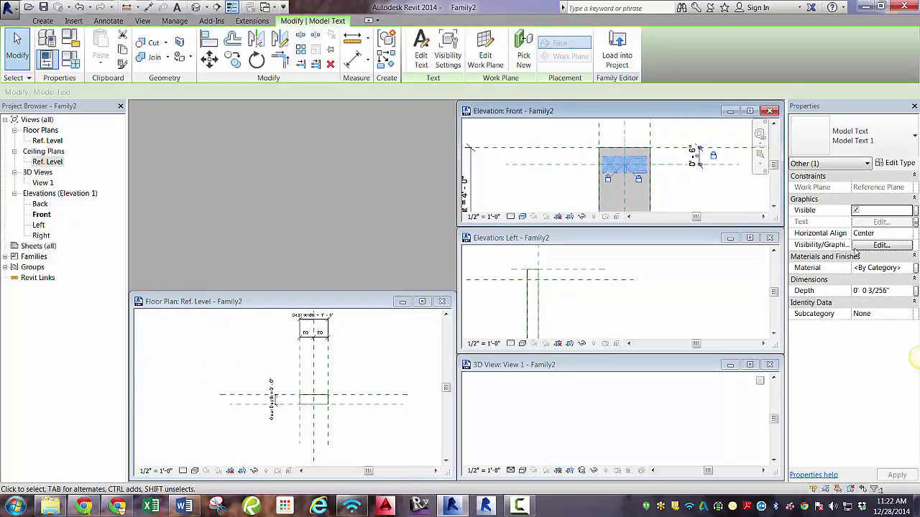
click(910, 268)
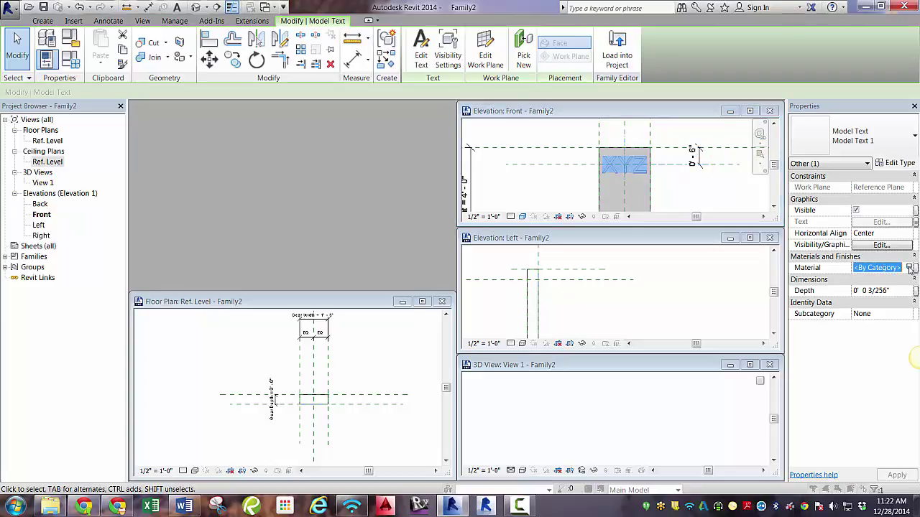
click(909, 268)
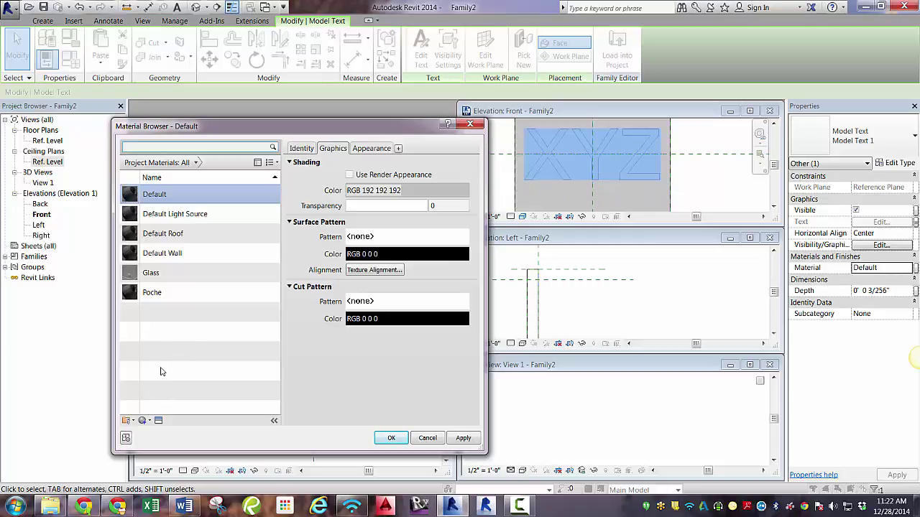
click(143, 421)
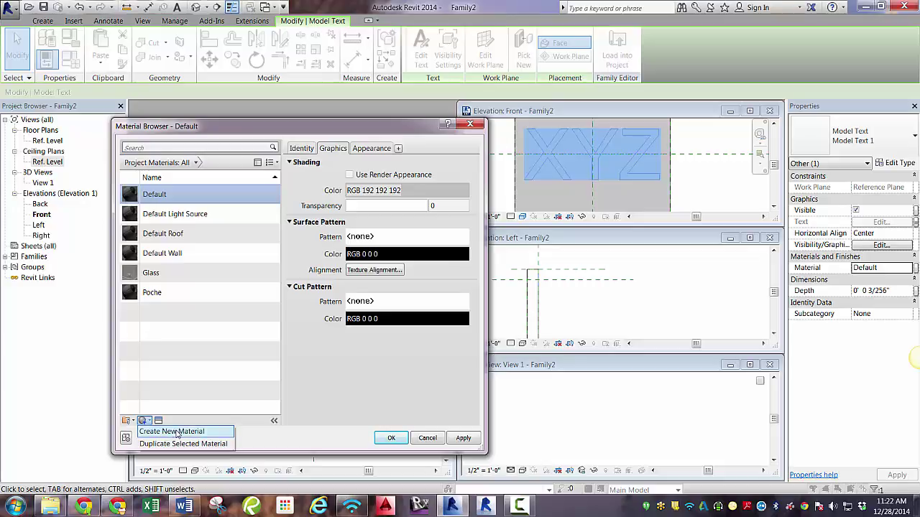
click(176, 432)
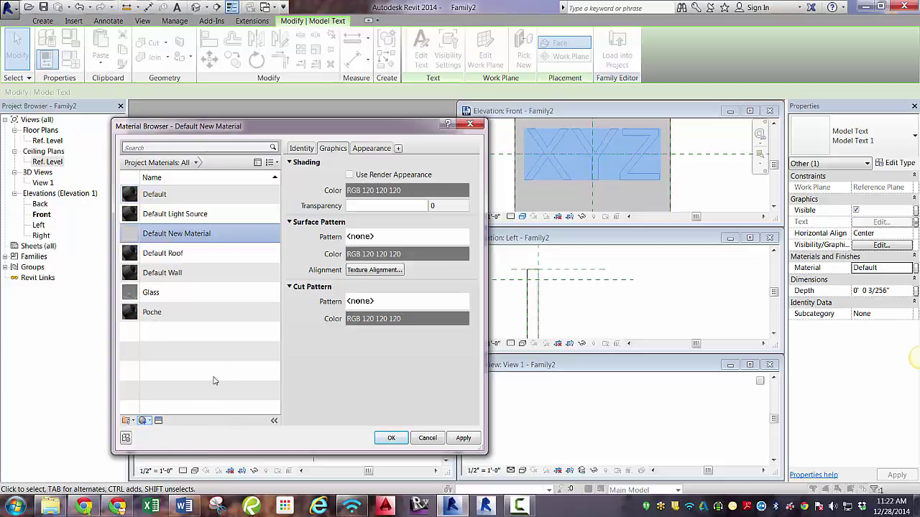
right_click(204, 234)
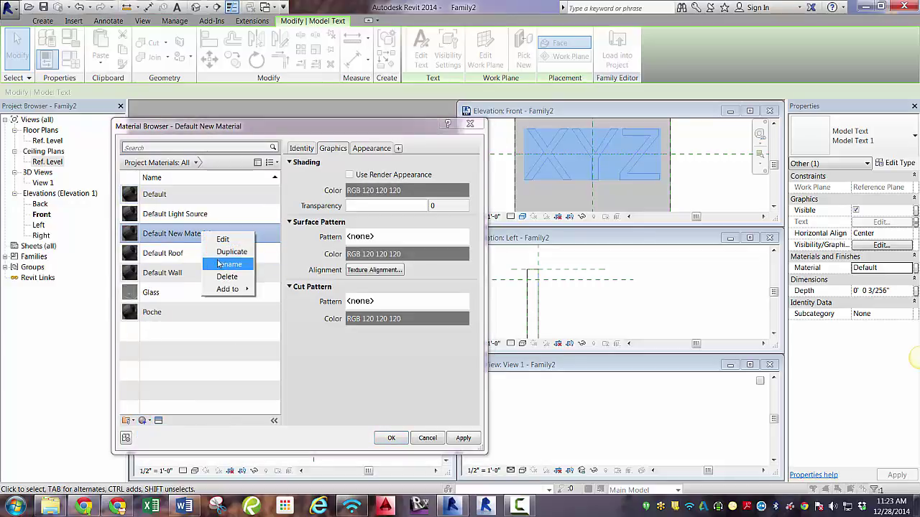
click(219, 264)
text(F)
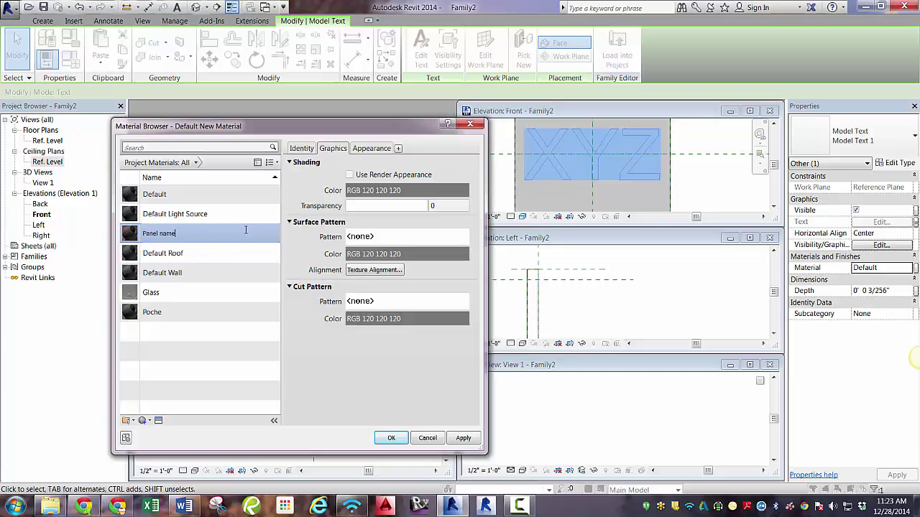
text(anel name)
key(Return)
- Set the Panel name material's shading, surface pattern and cut pattern colors to blue (RGB 0 0 255) and assign it to the model text
click(408, 189)
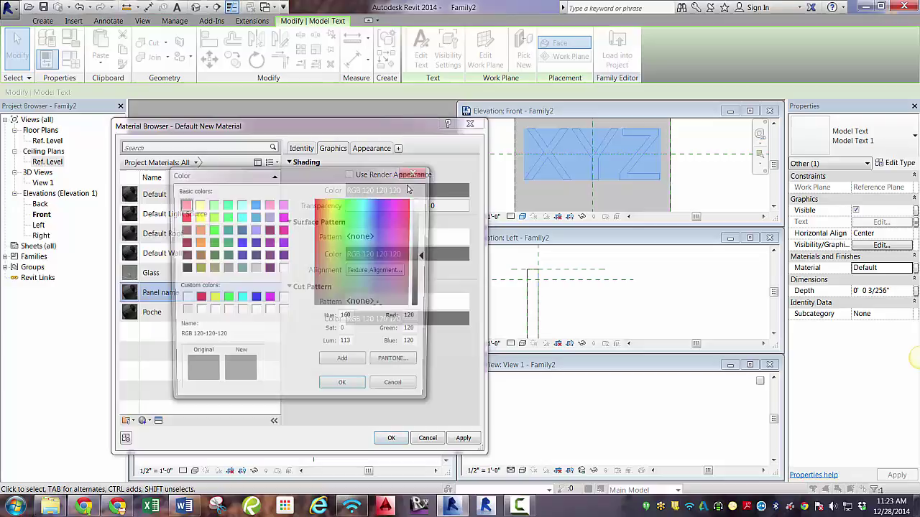
click(254, 298)
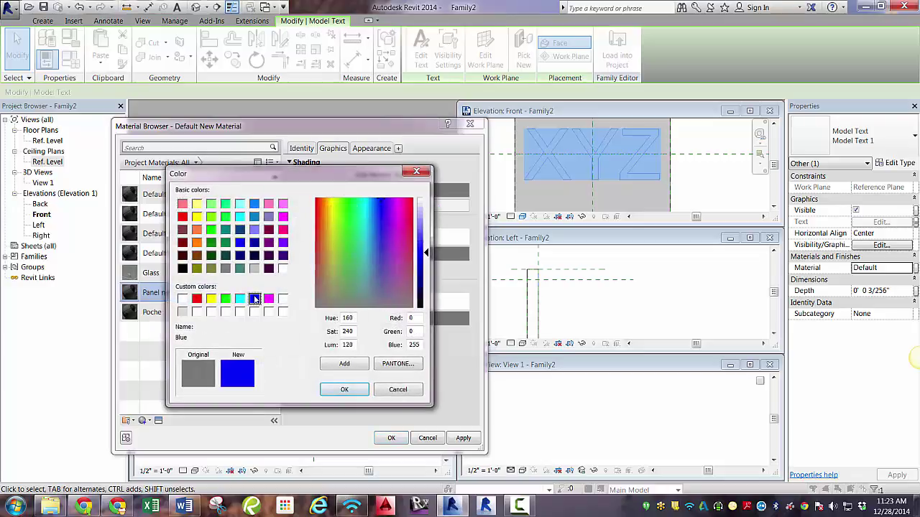
click(345, 390)
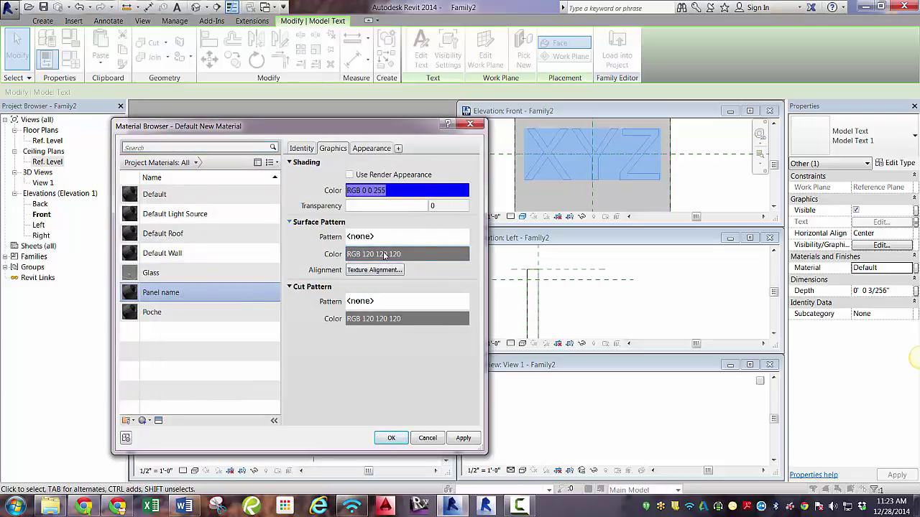
click(385, 255)
click(254, 299)
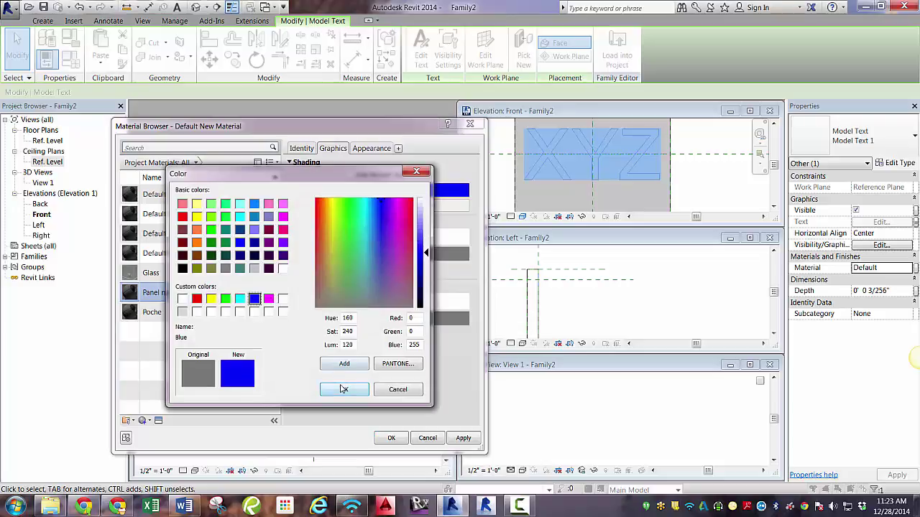
click(344, 389)
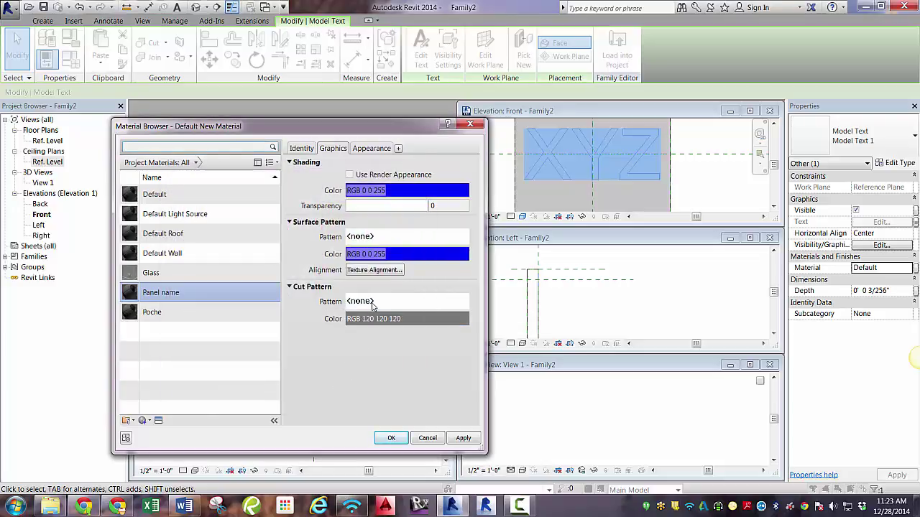
click(388, 319)
click(254, 299)
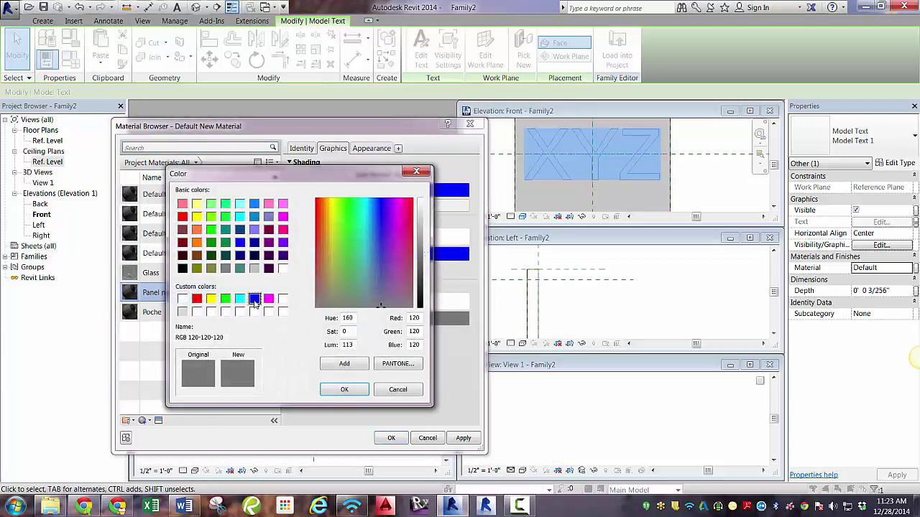
click(345, 388)
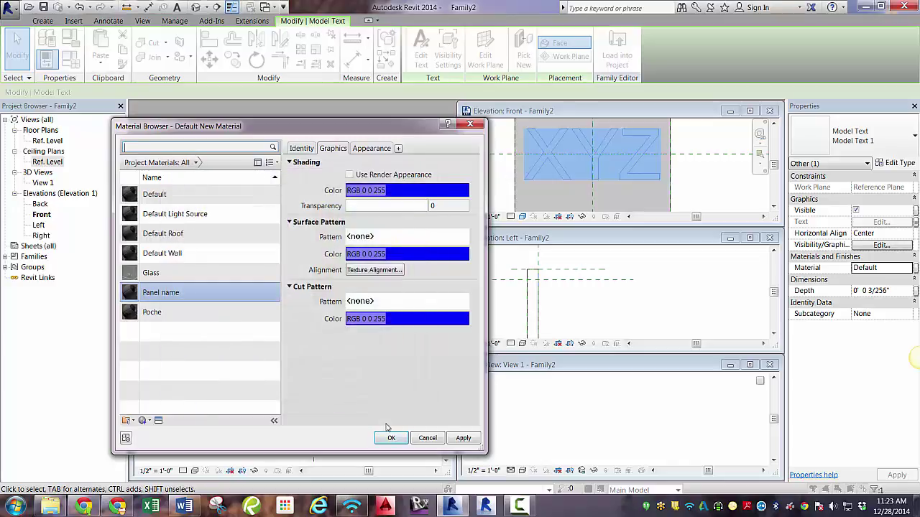
click(391, 438)
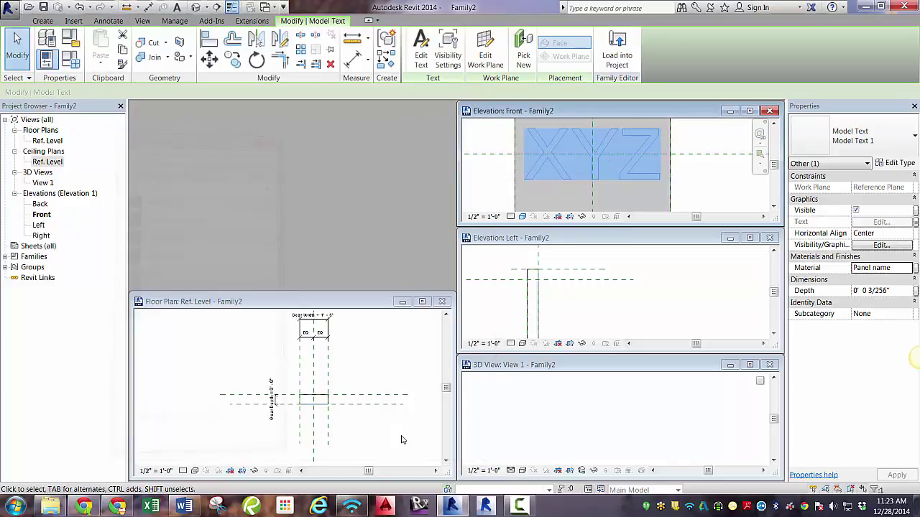
- Deselect the text and try Shaded and another visual style in the front elevation to check the text's material
click(703, 207)
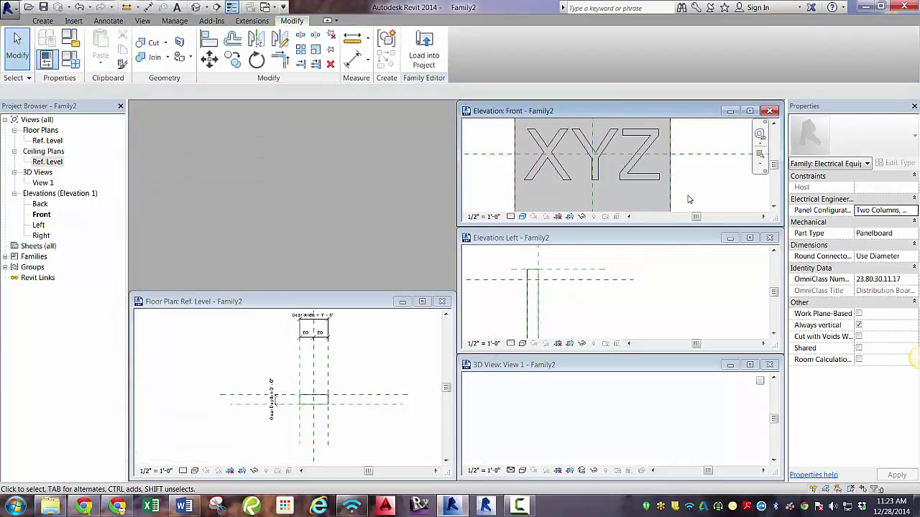
click(521, 217)
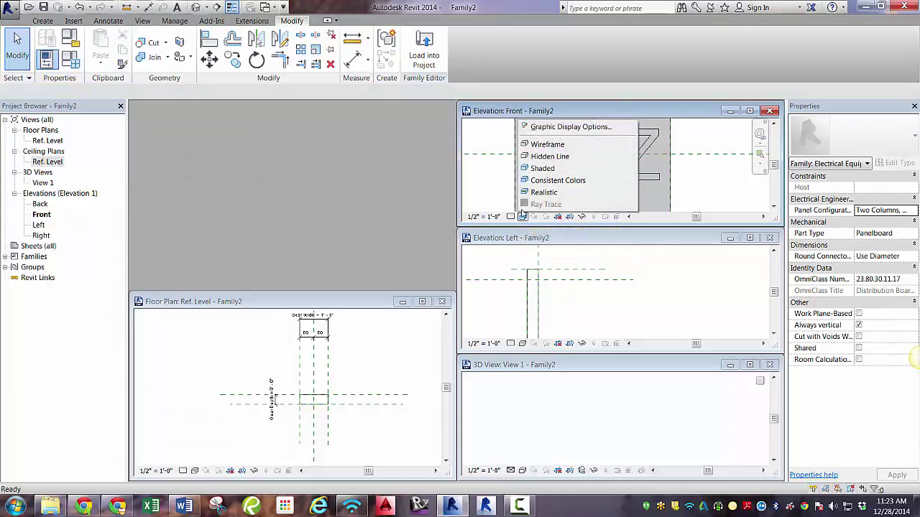
click(551, 171)
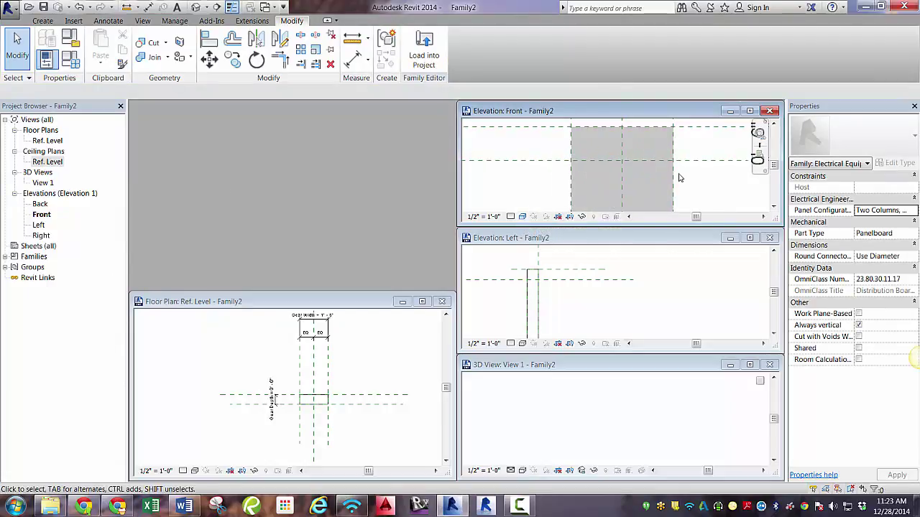
click(523, 217)
click(542, 180)
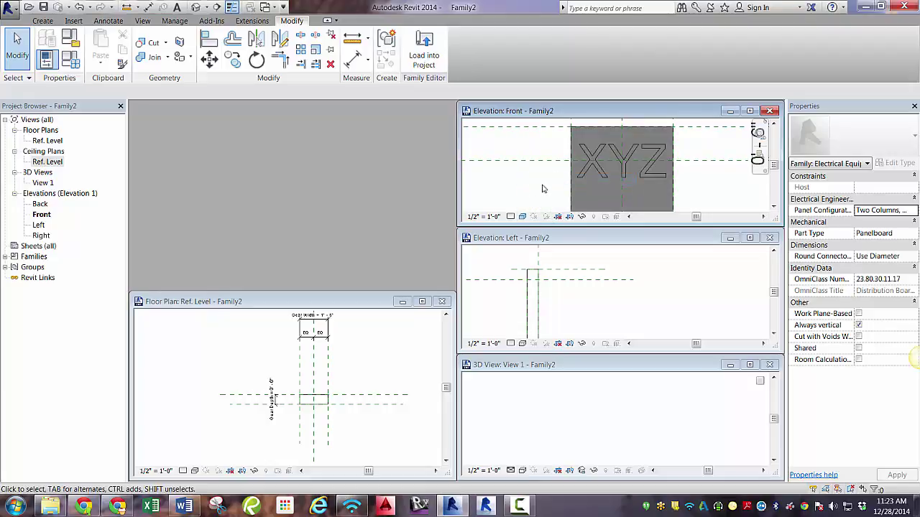
- Set the depth of the XYZ model text to 1" and deselect it
click(583, 176)
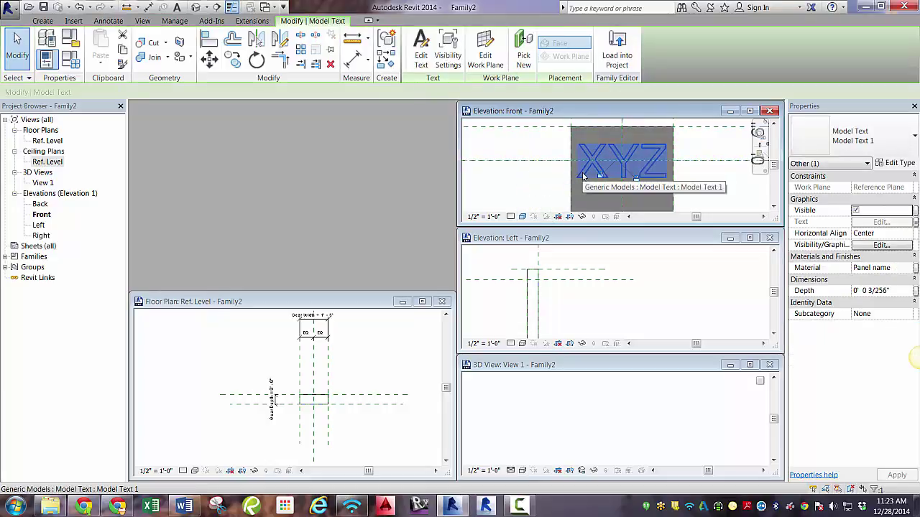
click(893, 295)
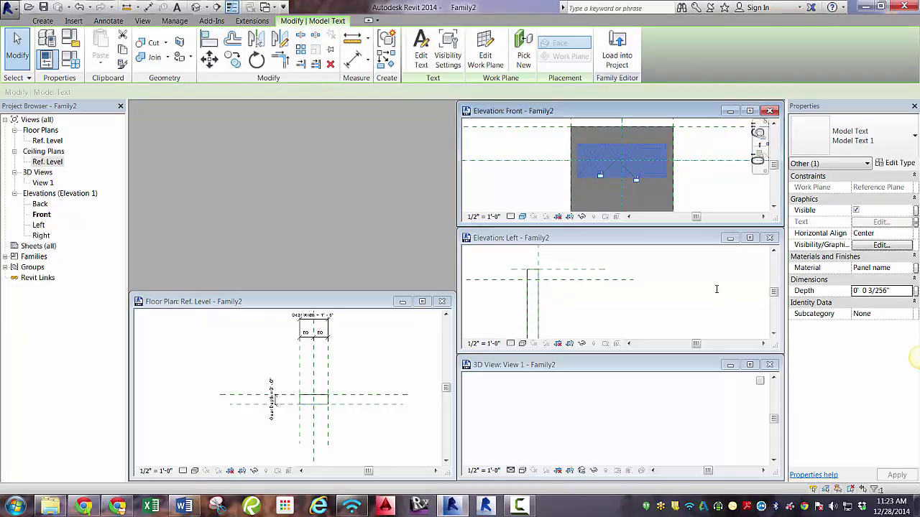
double_click(896, 295)
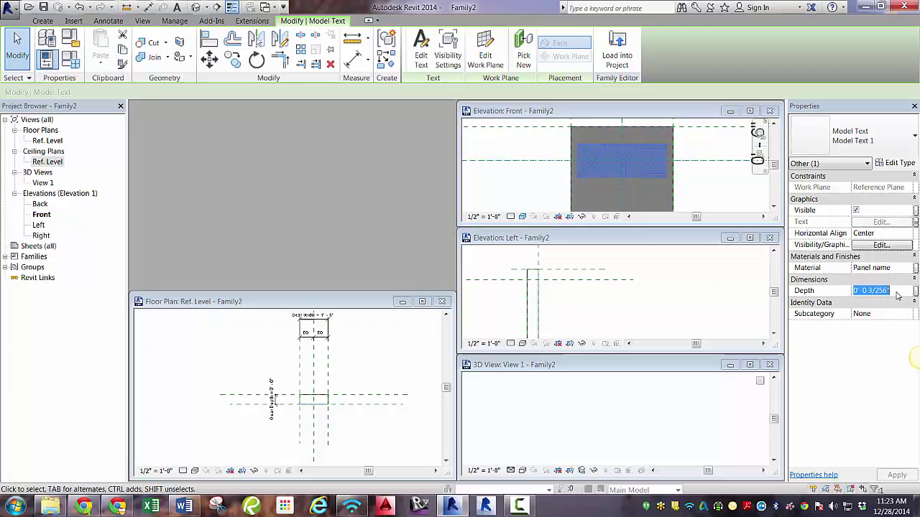
text(1)
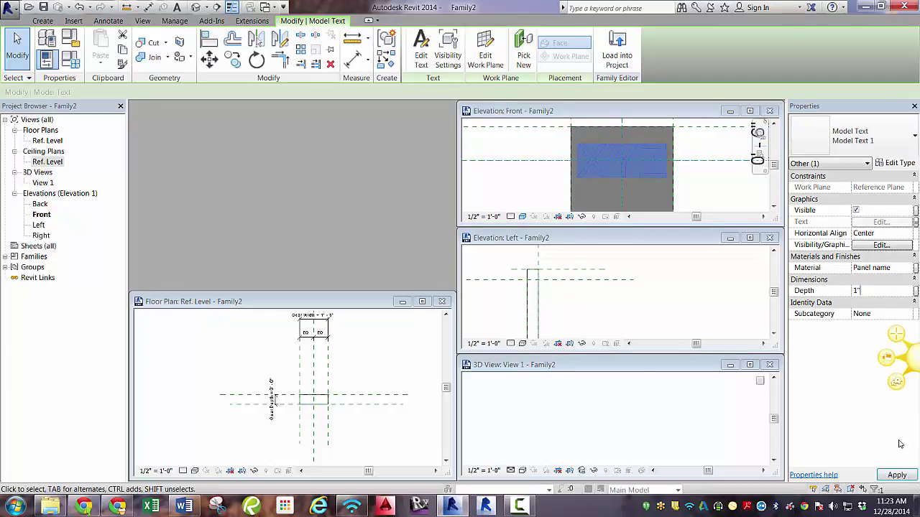
click(897, 475)
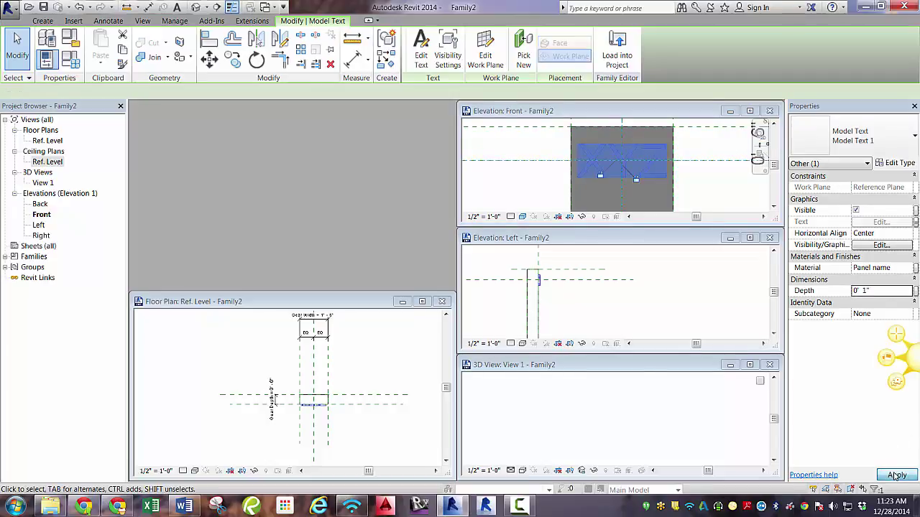
click(688, 192)
- Limit the model text's view-specific display to Front/Back and Left/Right, with Plan/RCP off and all detail levels on
click(664, 181)
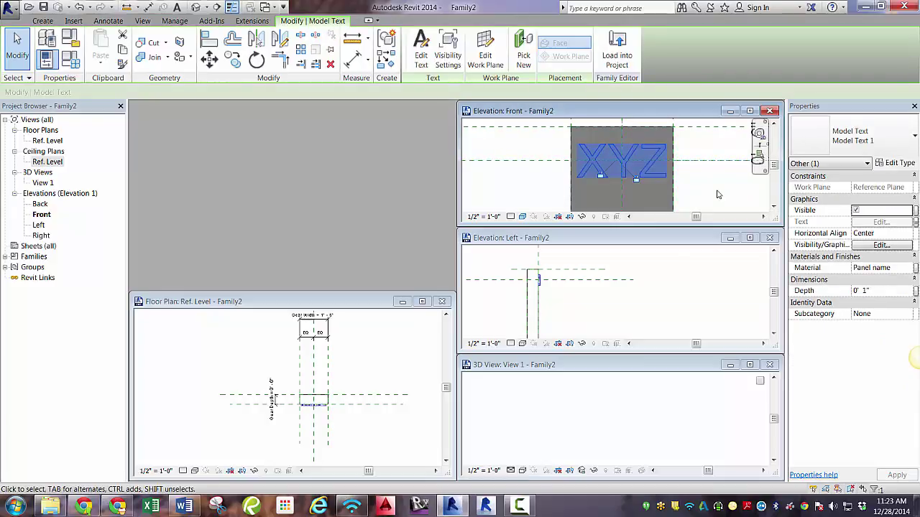
click(882, 246)
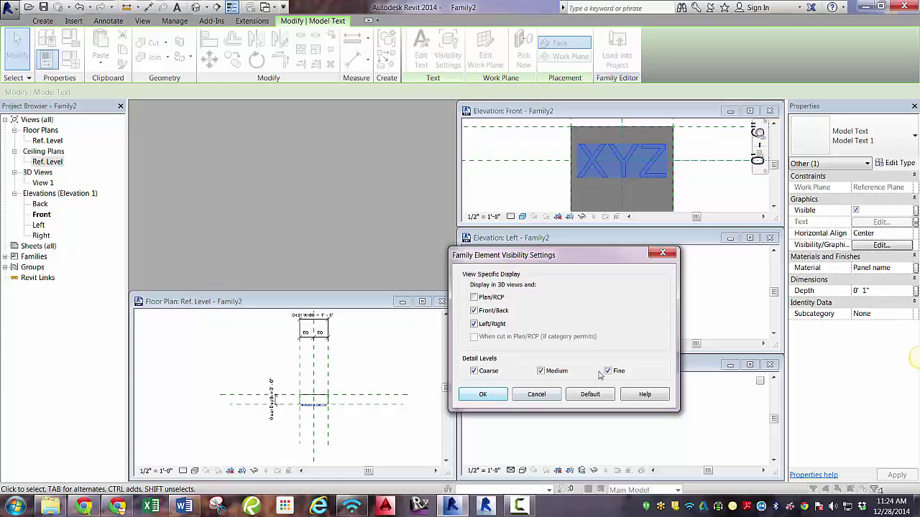
click(483, 394)
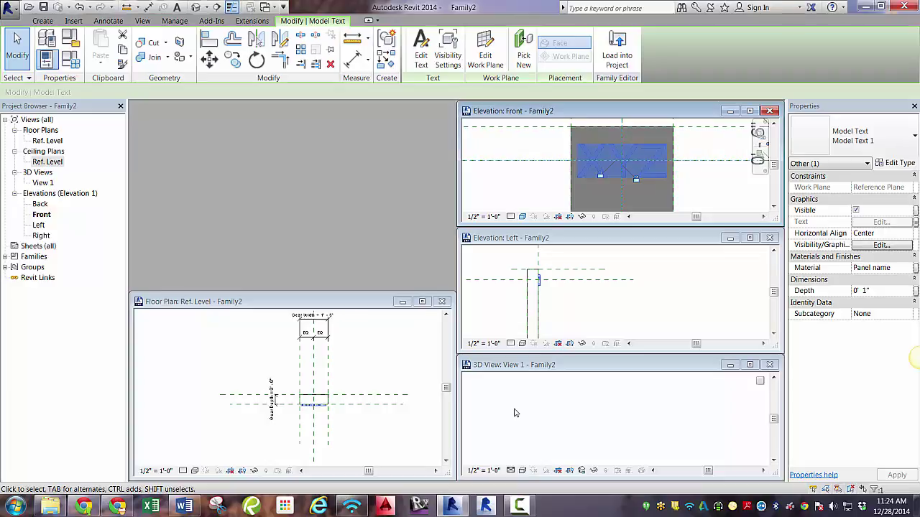
- Edit the model text type to use a 2" text size and the Arial Narrow font
click(896, 164)
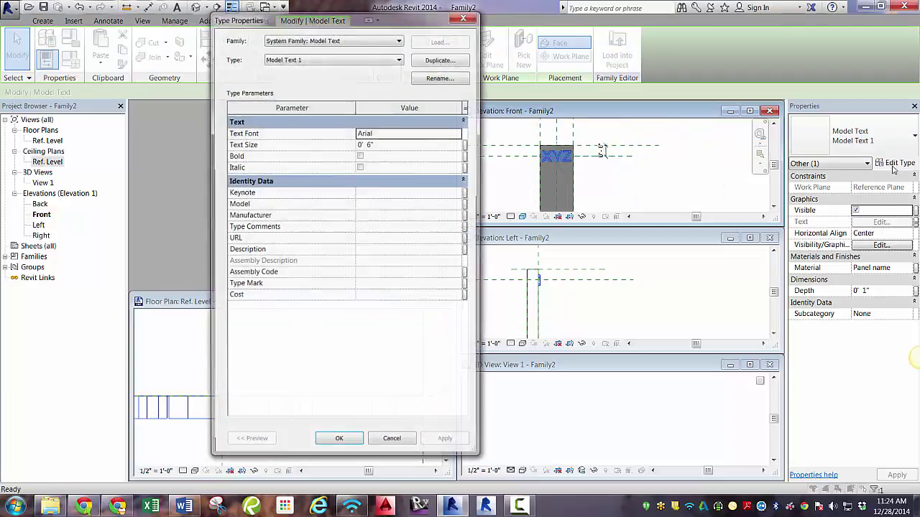
click(395, 146)
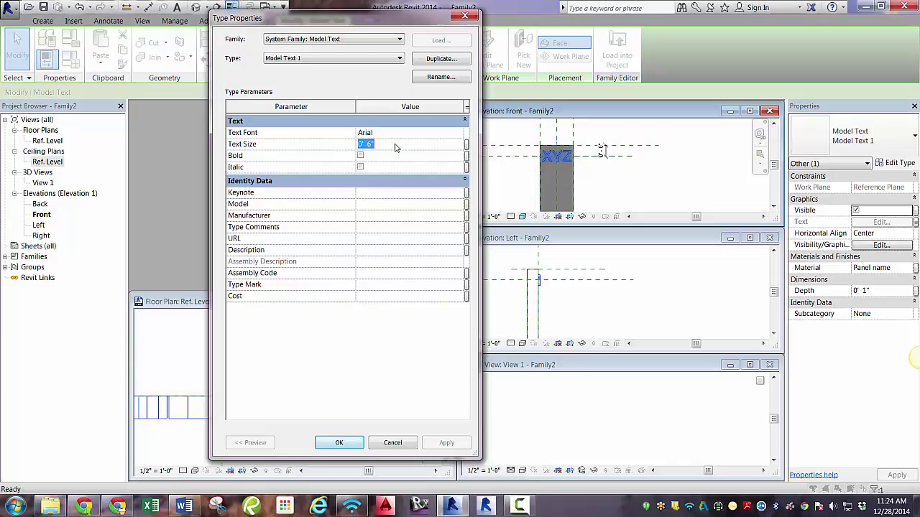
text(2')
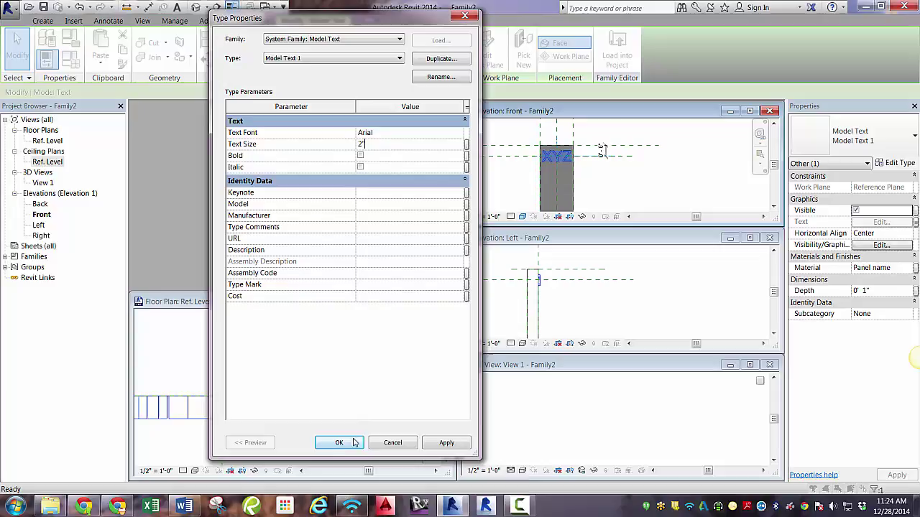
click(459, 133)
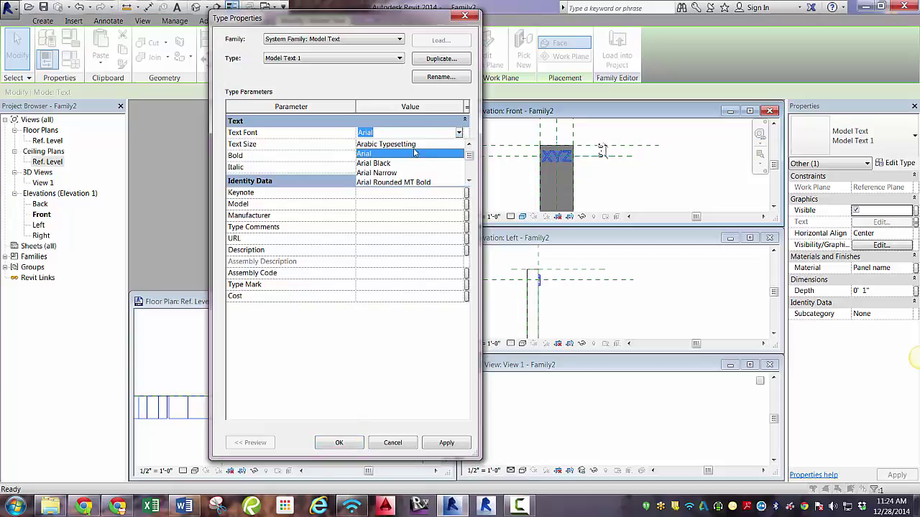
click(379, 175)
click(338, 443)
scroll(558, 165, up, 5)
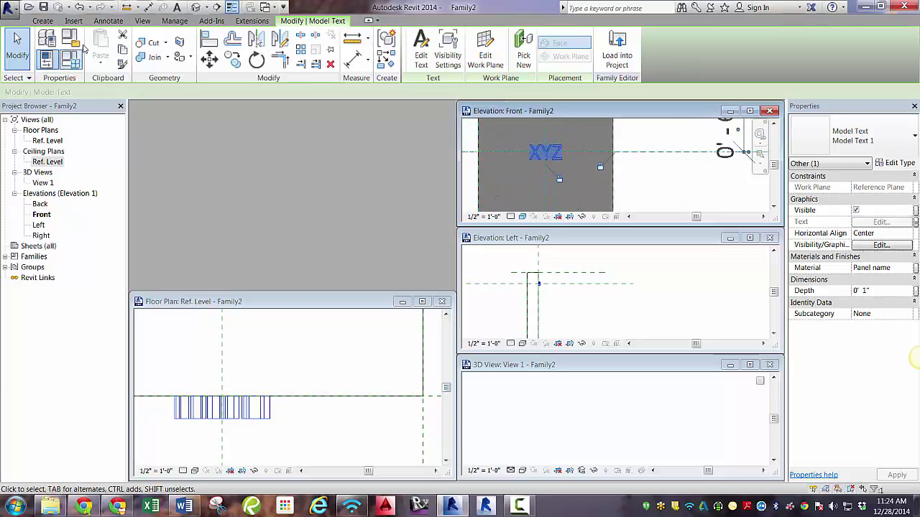
- Set the family's default Panel Name value to PANEL NAME and apply it to the model text
click(70, 61)
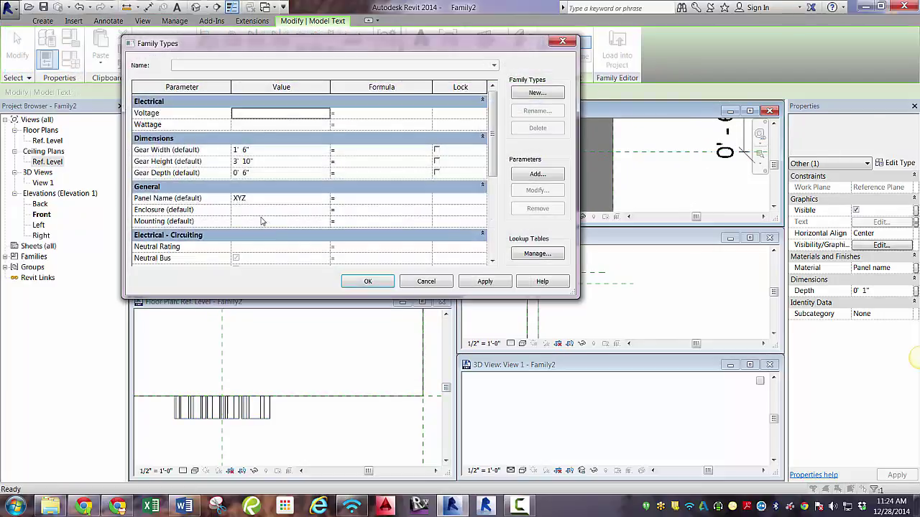
click(302, 201)
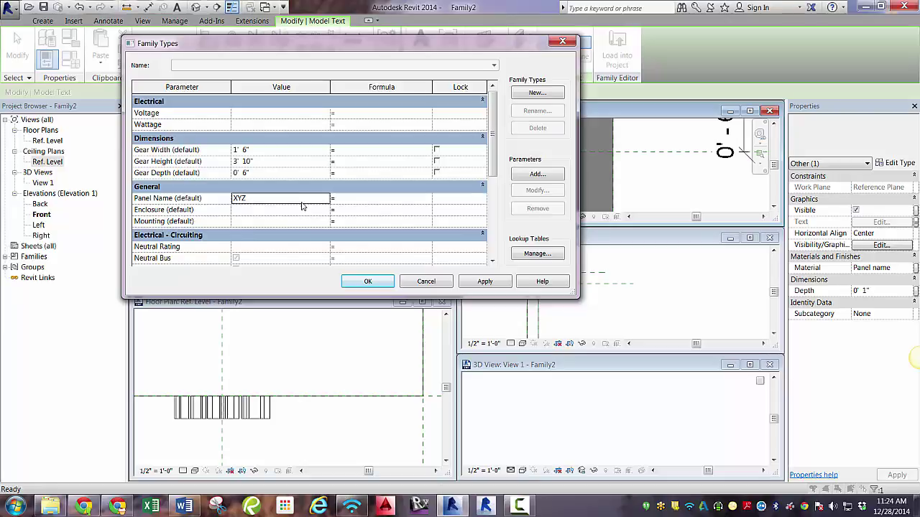
key(Caps_Lock)
text(PA)
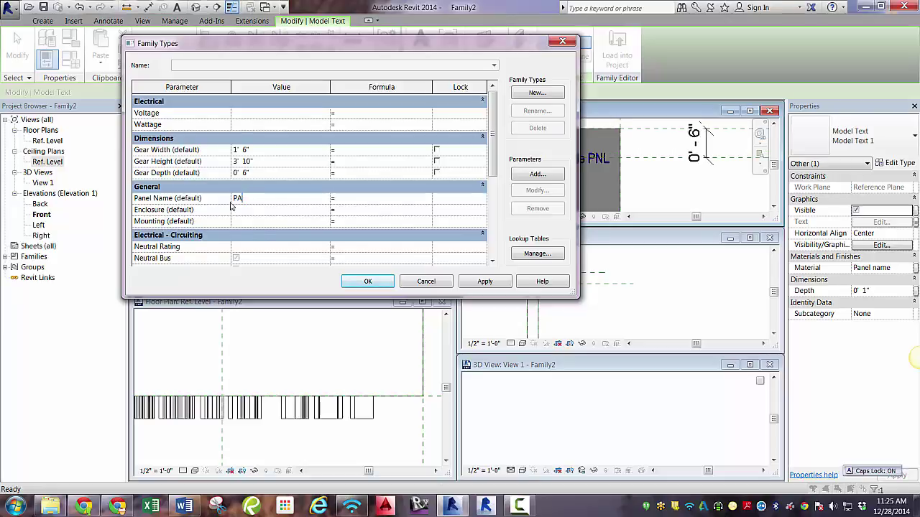
text(NEL NAME)
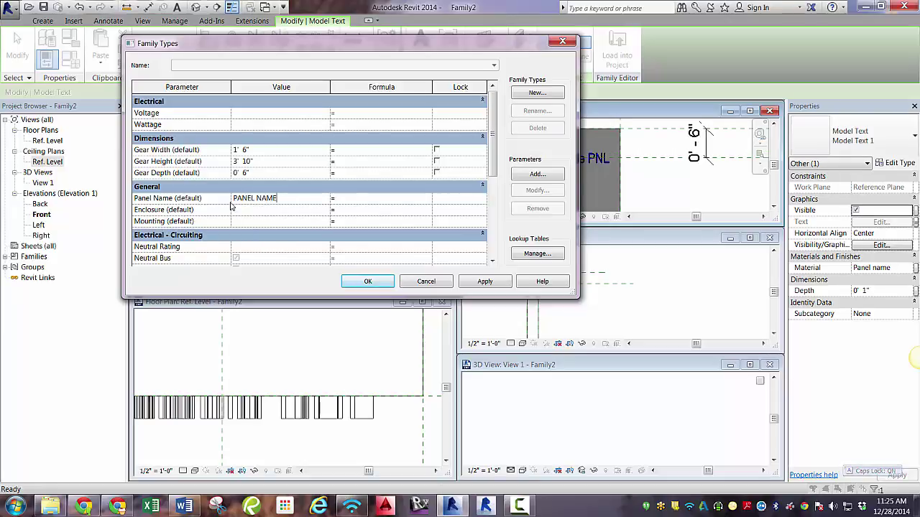
click(380, 286)
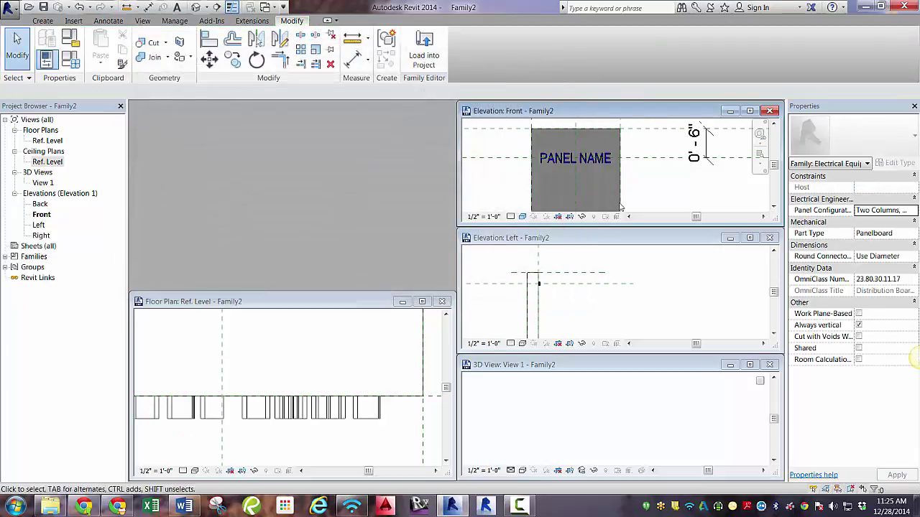
- Examine the whole box and its text in the Front and Left elevations and fit the 3D view to the model
scroll(641, 191, down, 2)
scroll(632, 188, up, 2)
scroll(618, 187, down, 4)
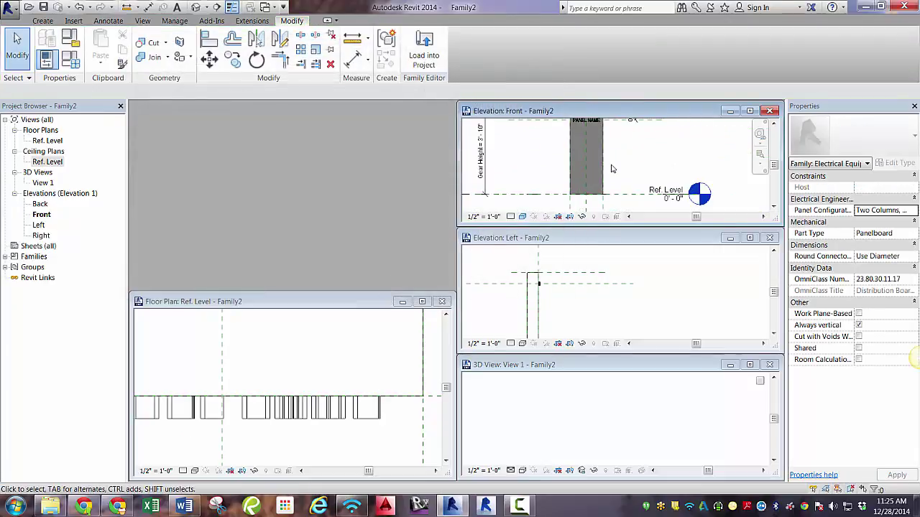
middle_drag(613, 186, 613, 188)
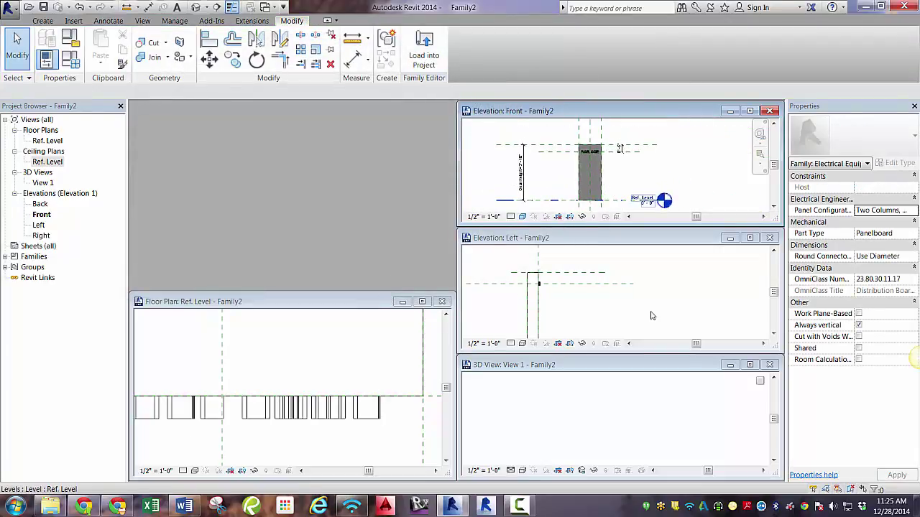
scroll(646, 287, down, 3)
middle_drag(647, 286, 646, 289)
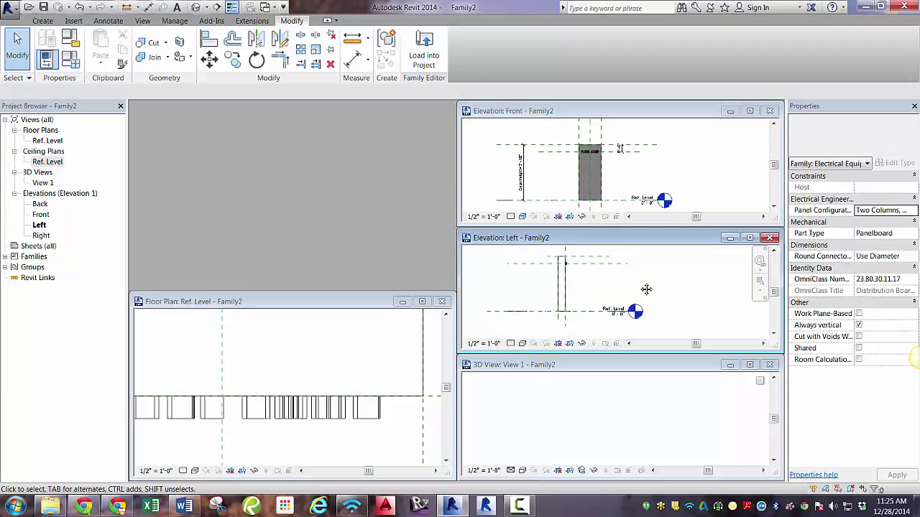
right_click(604, 421)
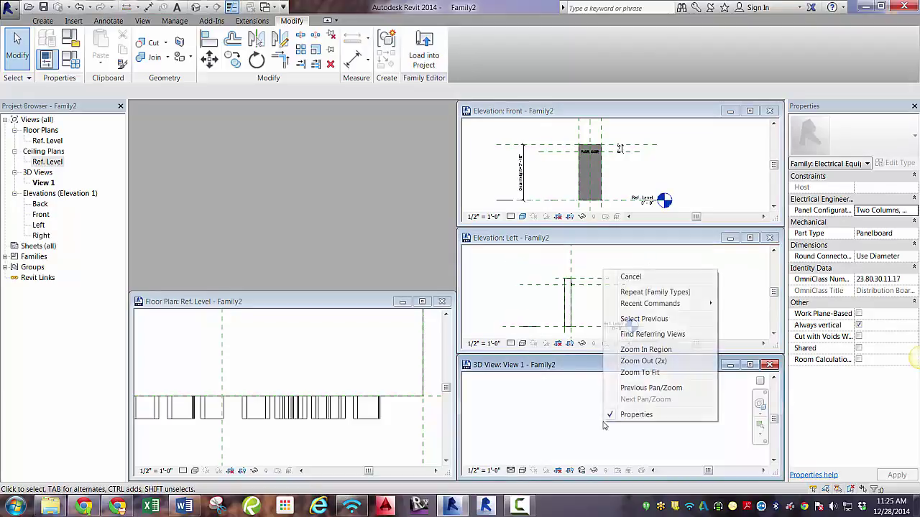
click(639, 372)
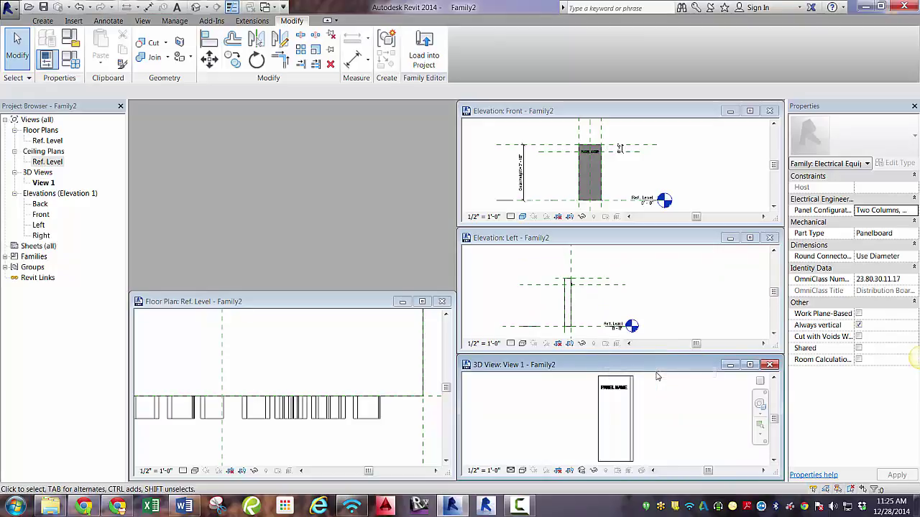
- Maximize the 3D view, set its visual style to Shaded, and inspect the box and its raised front text at an angle
click(749, 365)
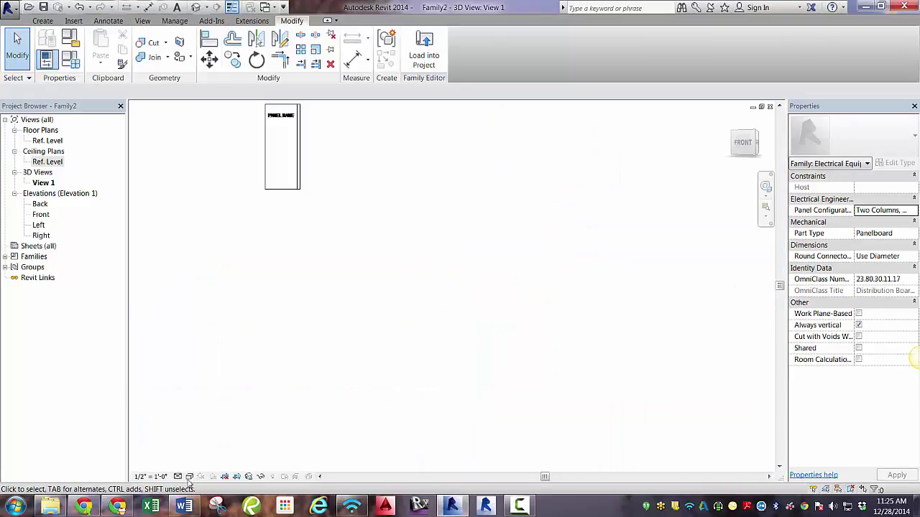
click(189, 477)
click(219, 435)
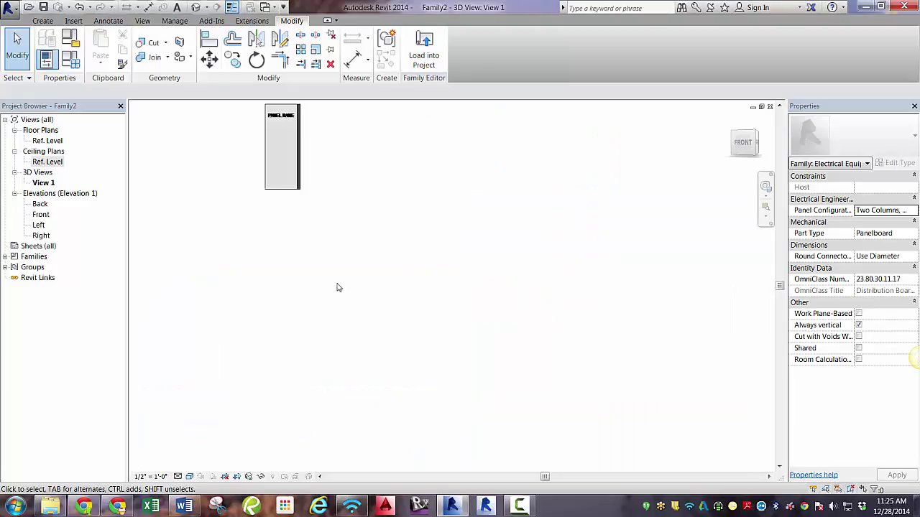
mouse_move(365, 311)
shift+middle_down()
mouse_move(419, 328)
mouse_move(261, 216)
shift+middle_up()
scroll(230, 150, up, 2)
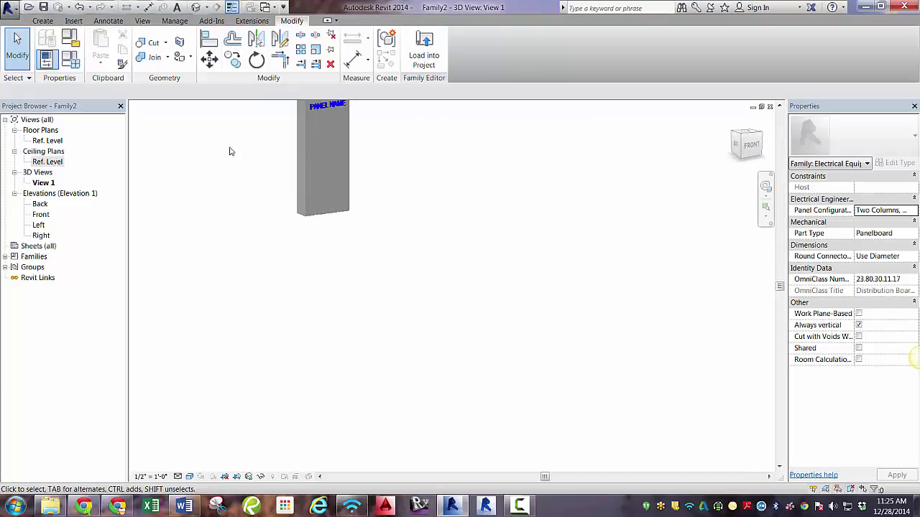
middle_drag(230, 151, 261, 271)
scroll(309, 223, up, 2)
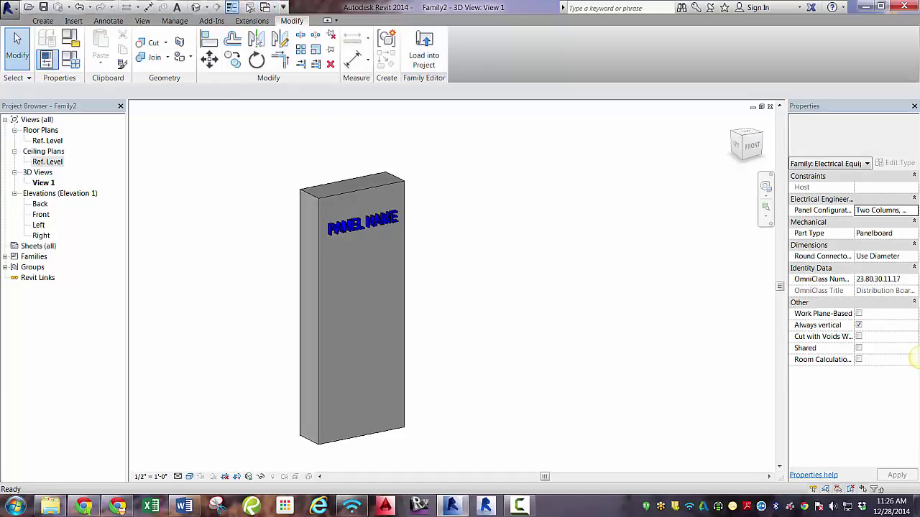
- Save the family as _part_panel in the In Progress 2014 folder
click(43, 7)
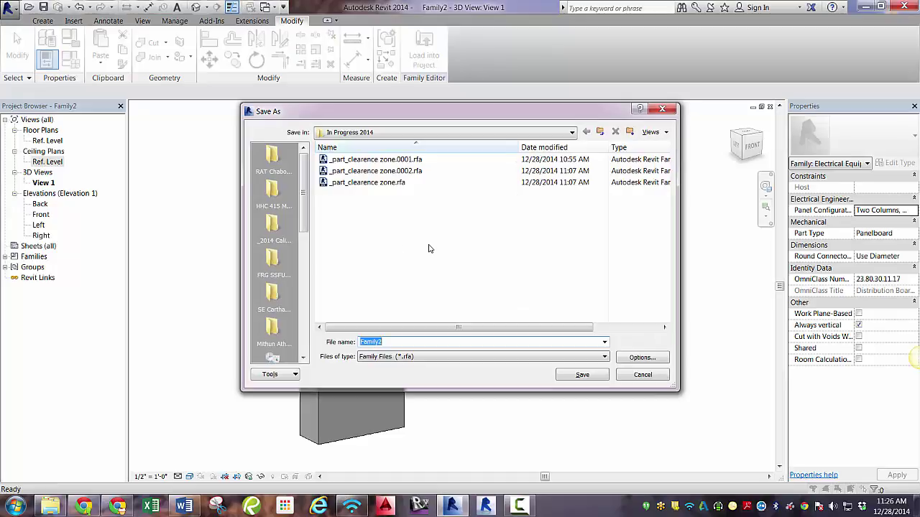
text(_)
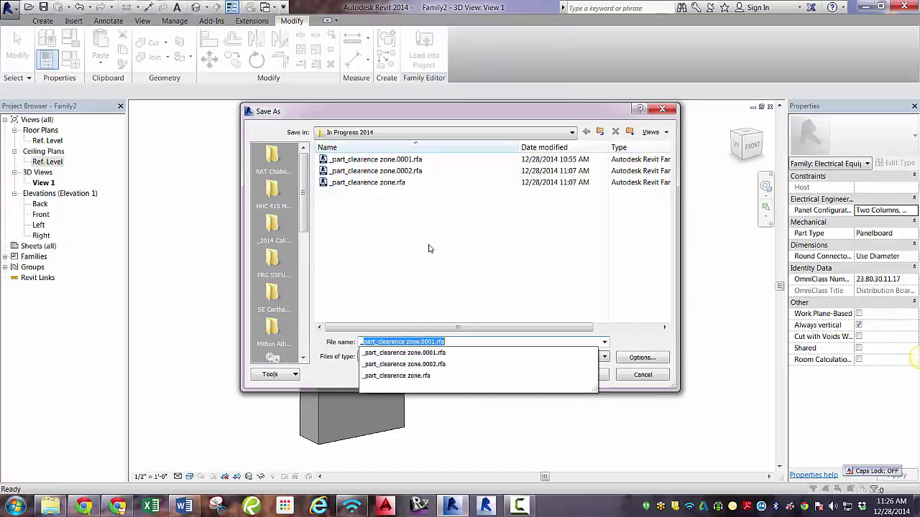
text(panel)
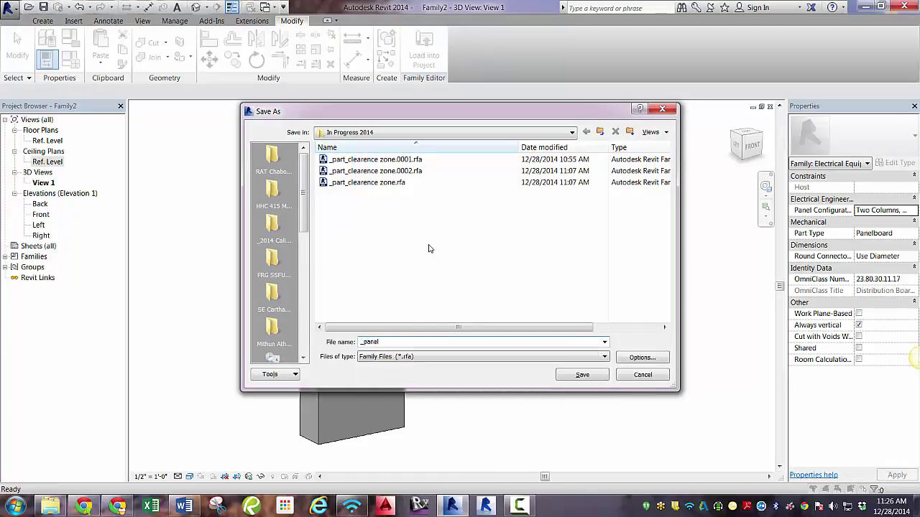
key(BackSpace)
text(rt_)
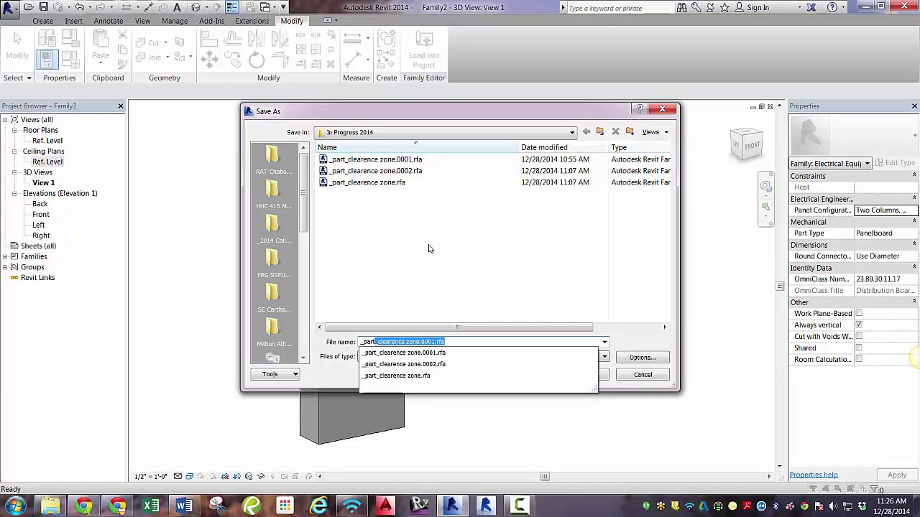
text(panel)
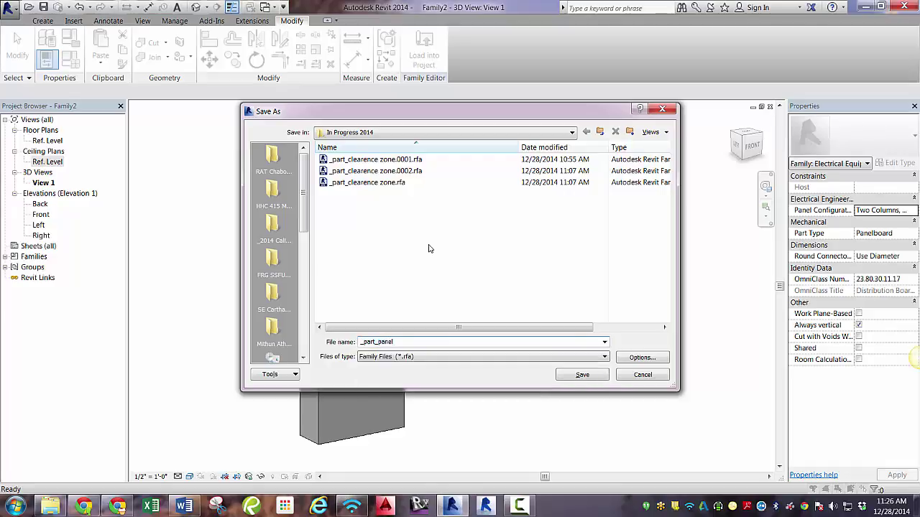
click(585, 376)
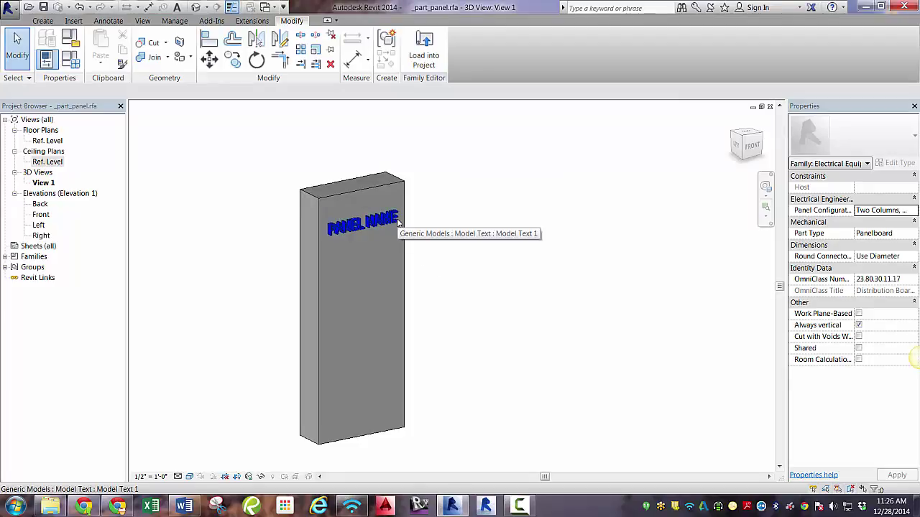
- Switch to the File Explorer window showing the REVIT x_In Progress folder
mouse_move(50, 506)
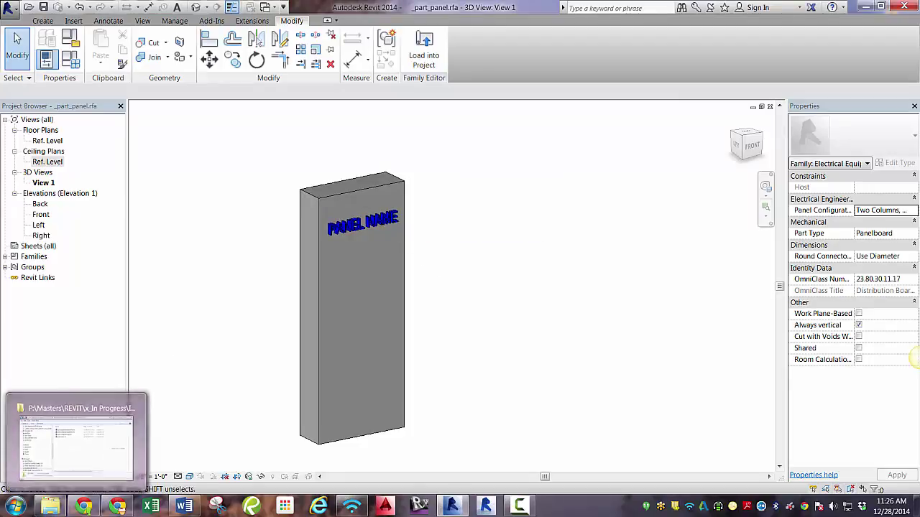